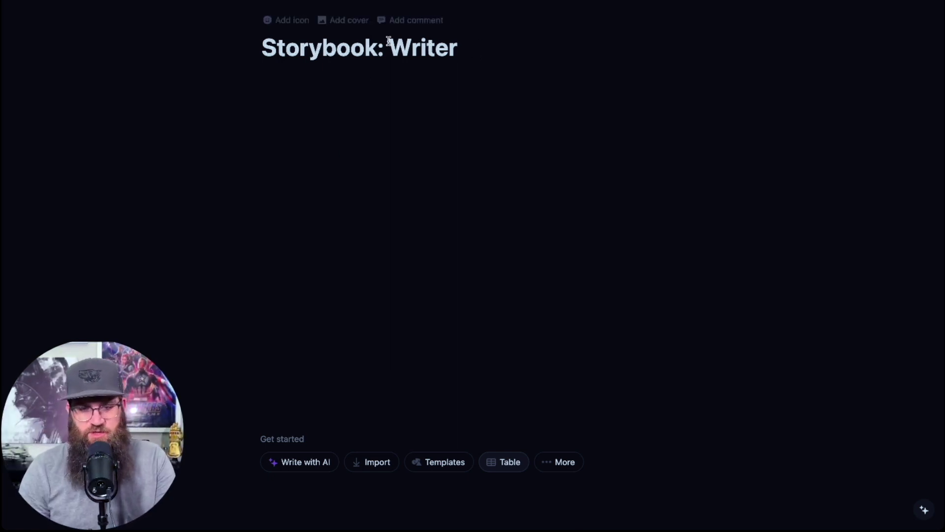
Step: Set the page icon to the stacked-books emoji, found by filtering emojis for 'book'
left_click(282, 28)
left_click(282, 29)
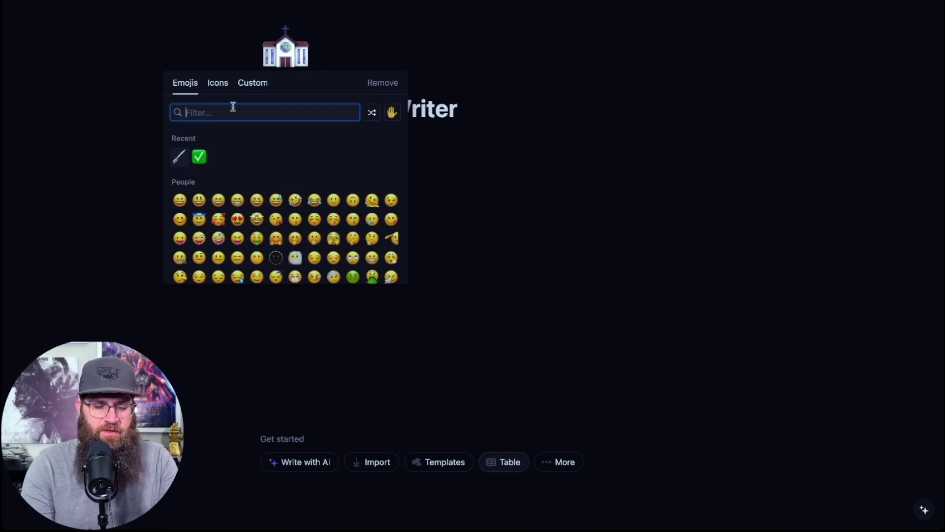
type("book")
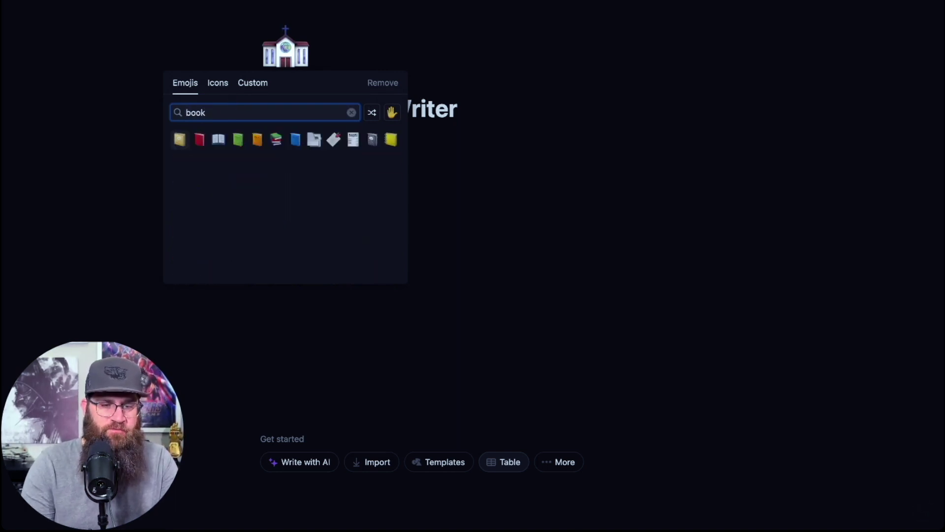
left_click(276, 139)
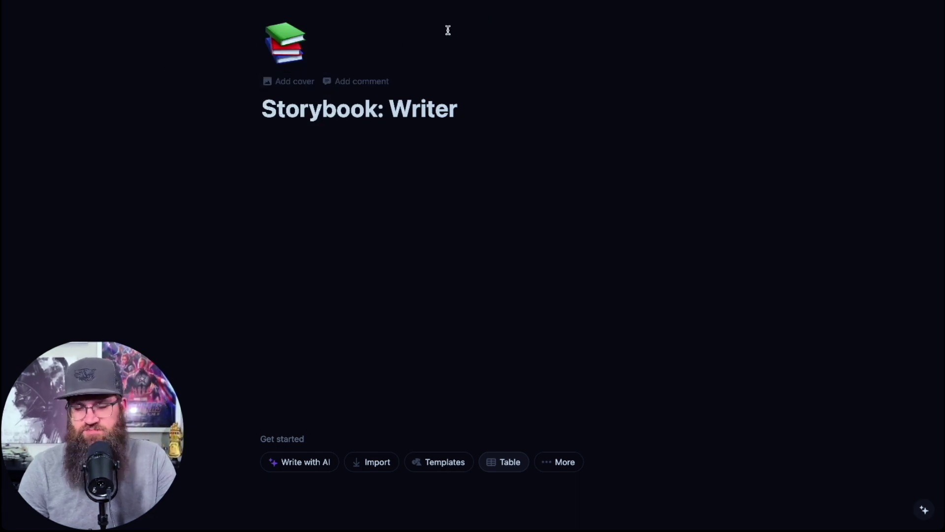
left_click(450, 116)
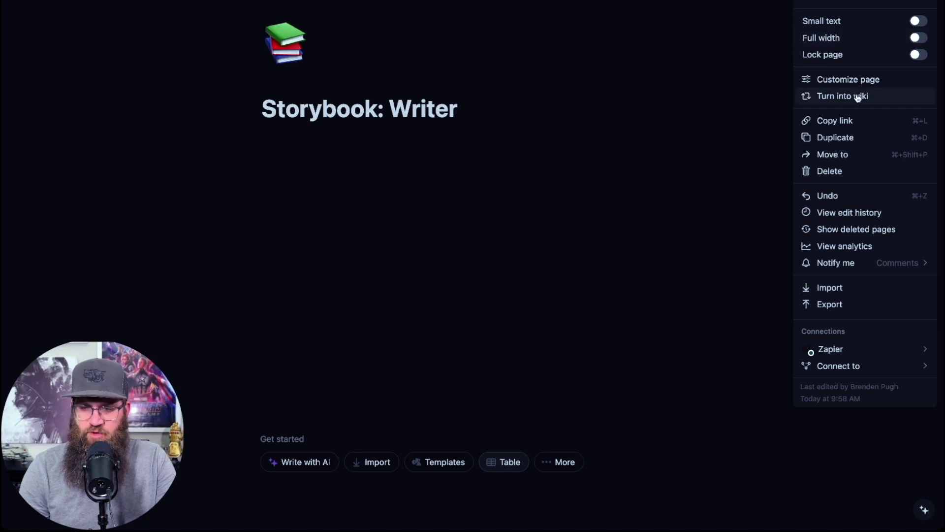
Step: Turn on Full width for the Storybook: Writer page
left_click(918, 39)
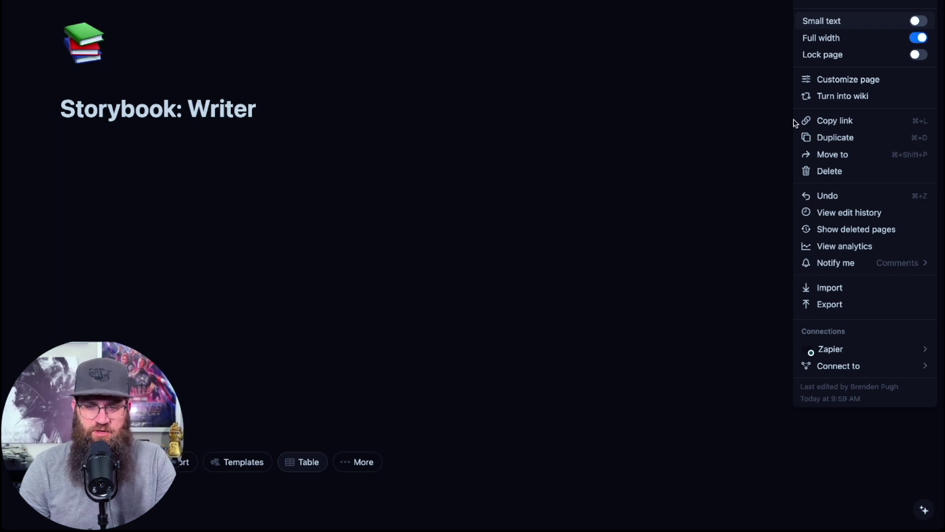
left_click(918, 37)
left_click(918, 38)
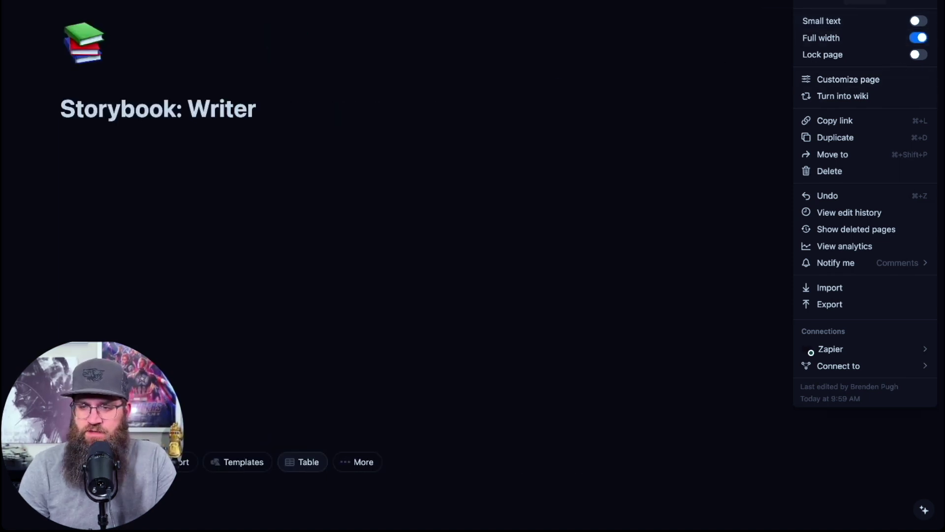
key("Escape")
Step: Set the page font to Serif and place the cursor in the empty body
left_click(926, 3)
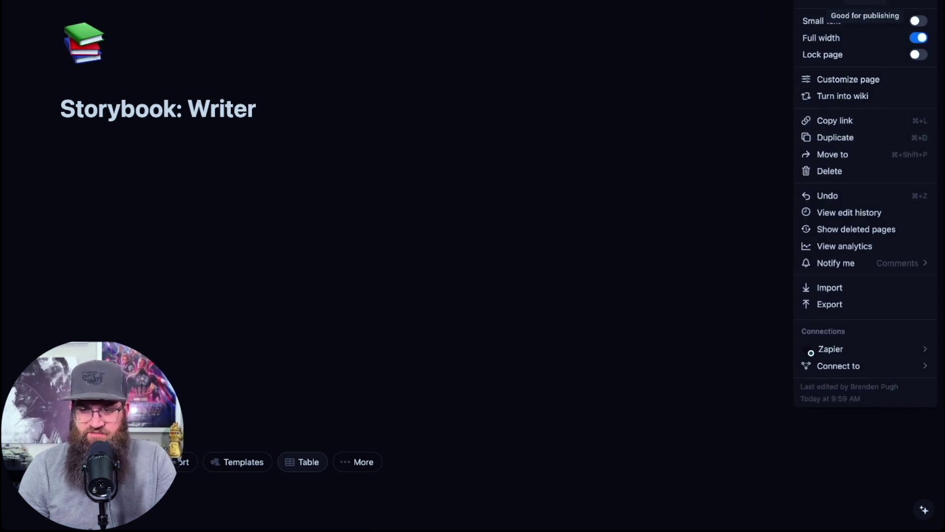
left_click(868, 2)
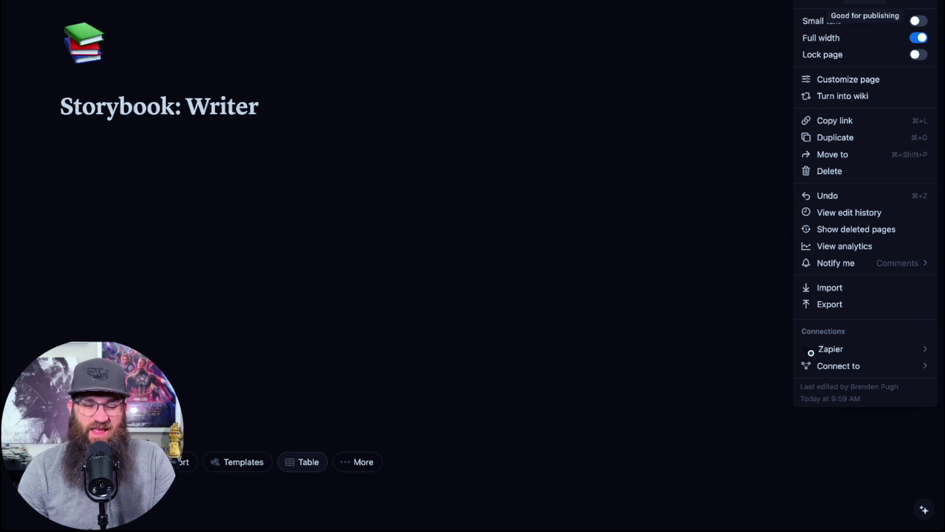
left_click(907, 1)
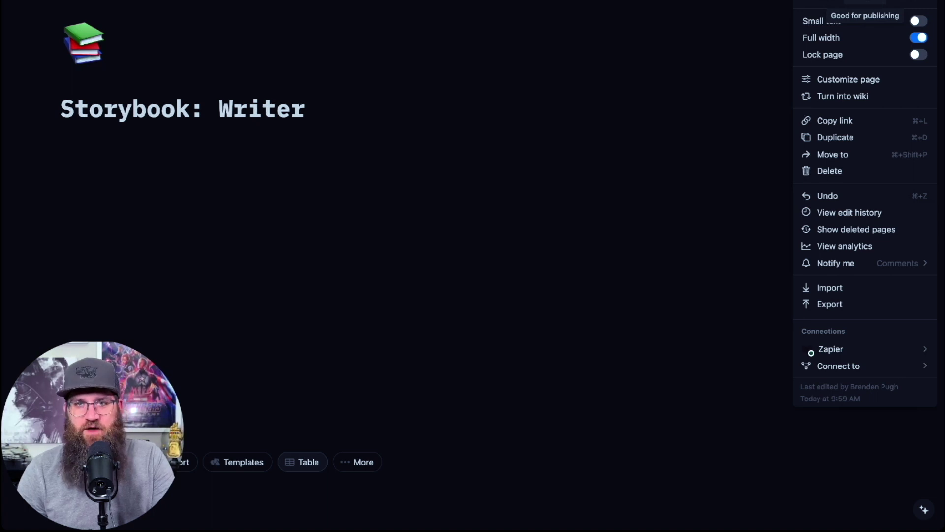
left_click(877, 4)
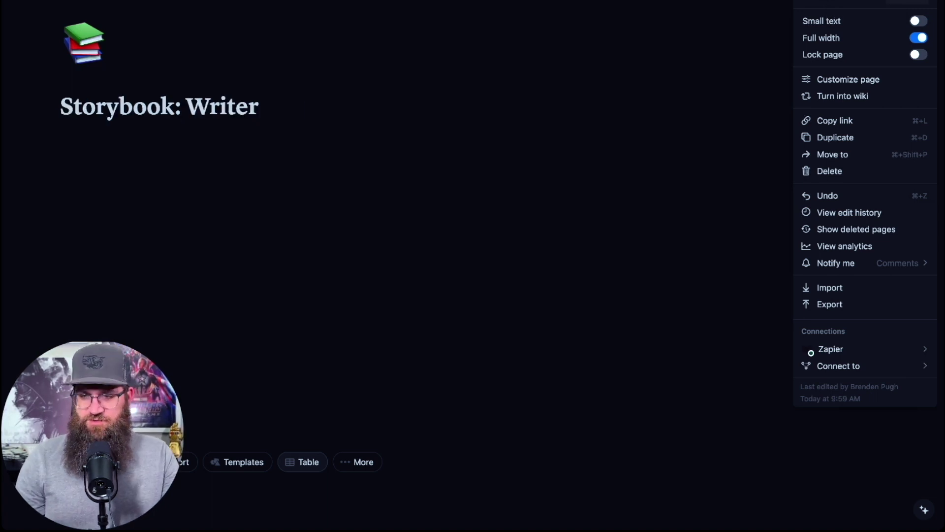
key("Escape")
left_click(258, 145)
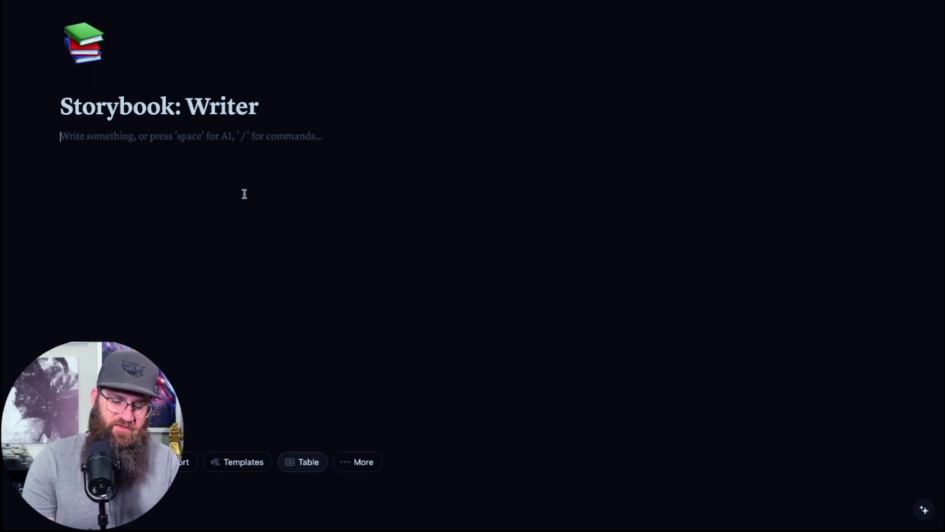
Step: Insert inline databases via /data, titling the first Projects and starting the second's title
type("/data")
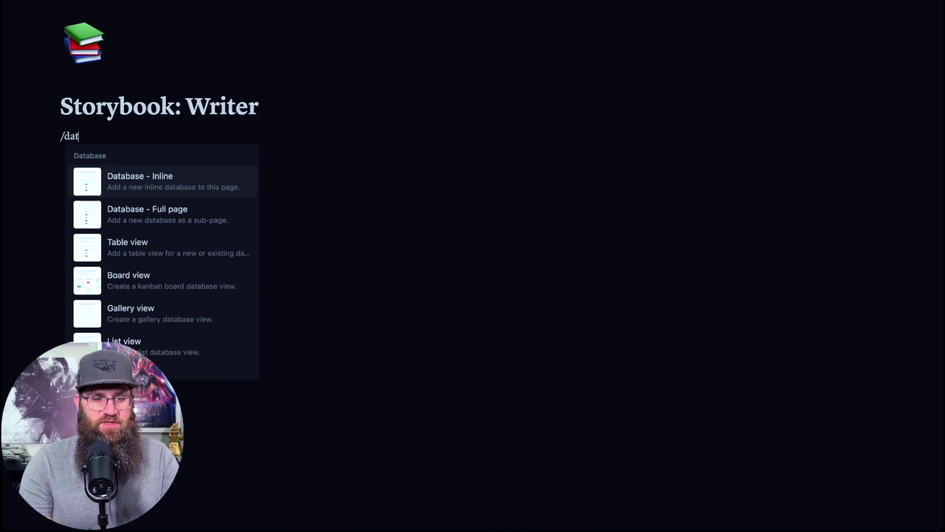
left_click(199, 192)
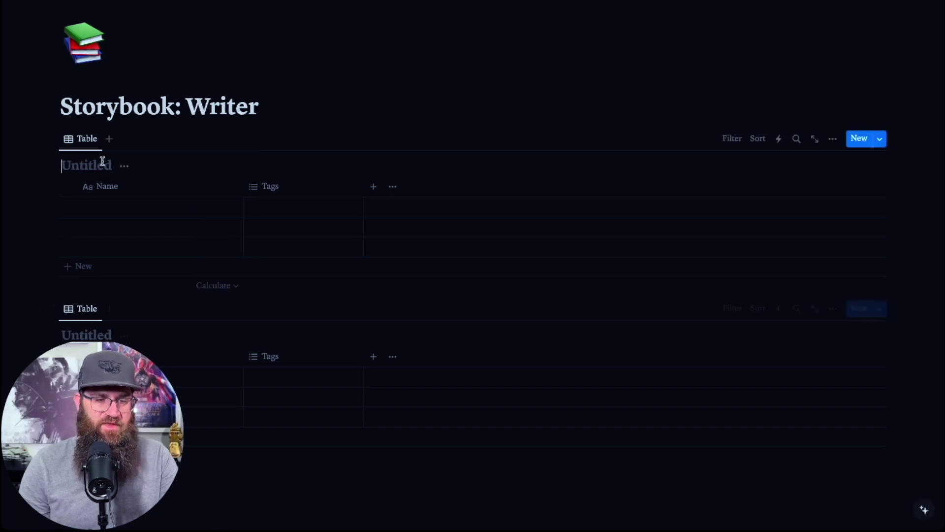
type("Projects")
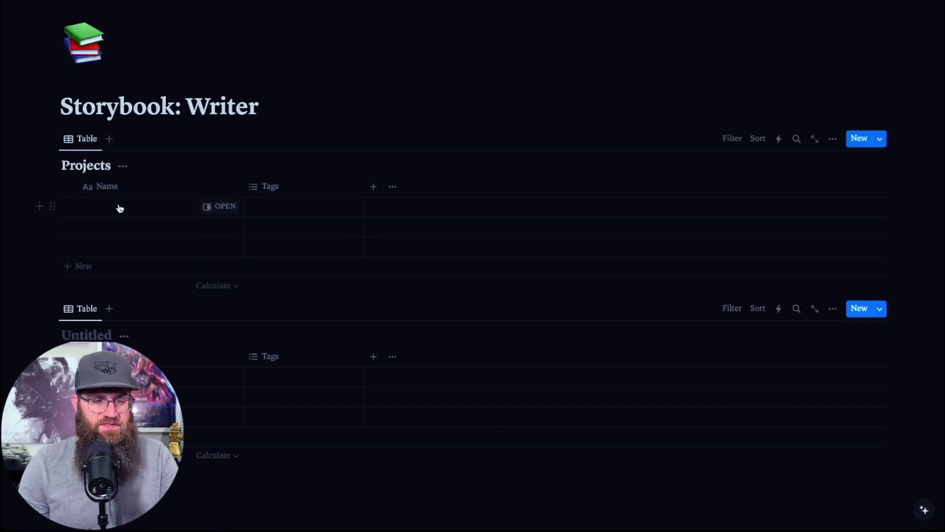
key("Down")
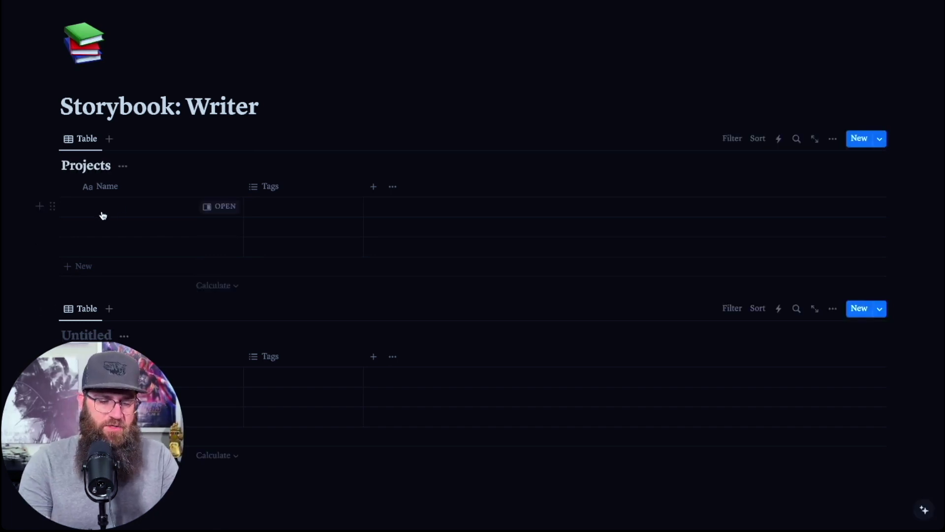
type("Chapters")
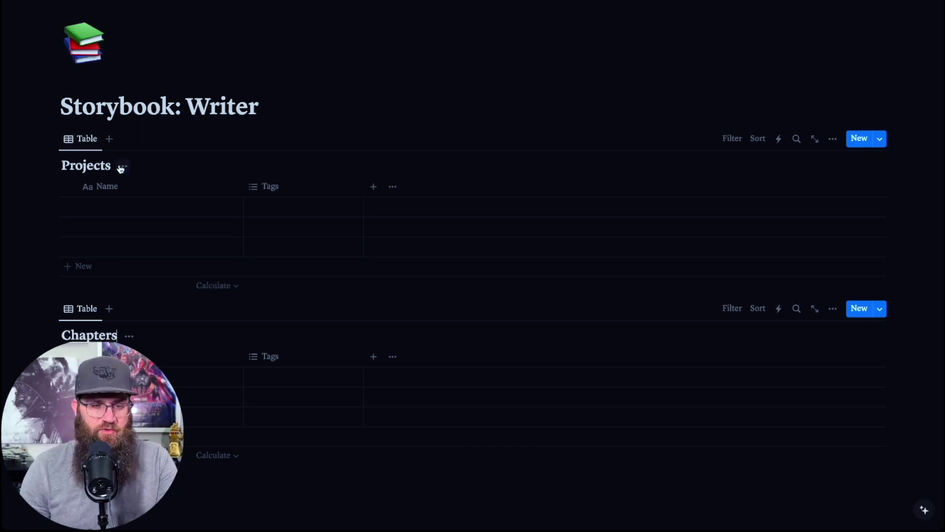
Step: Add a Chapters relation property to Projects, also shown on the Chapters database
left_click(376, 188)
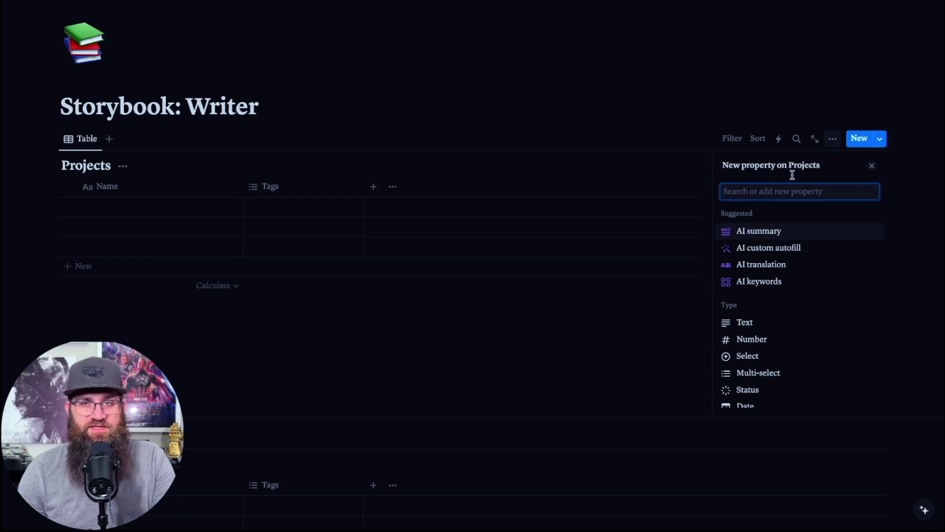
scroll(762, 262, "down", 5)
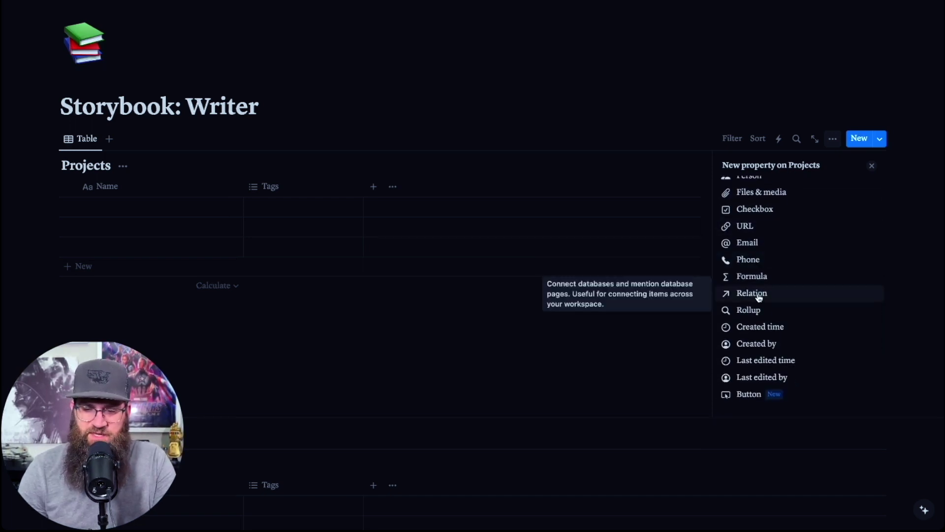
left_click(755, 295)
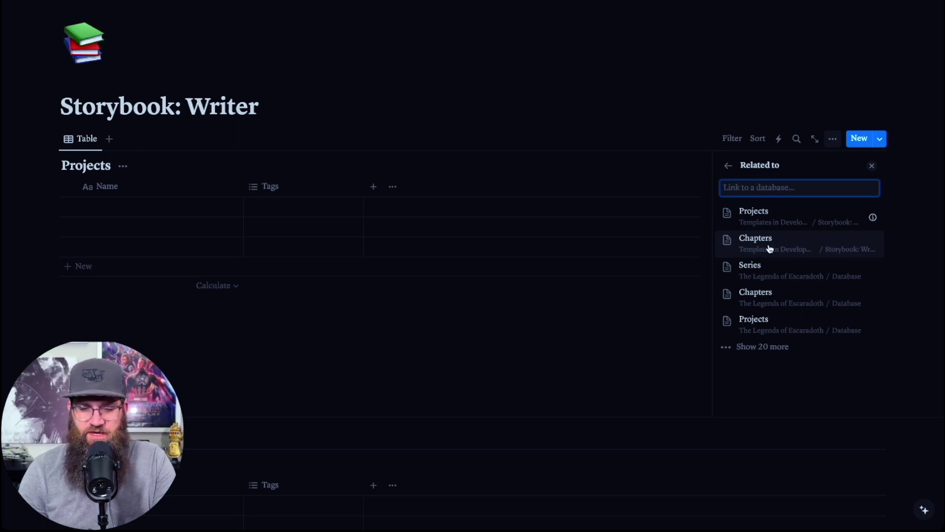
left_click(827, 245)
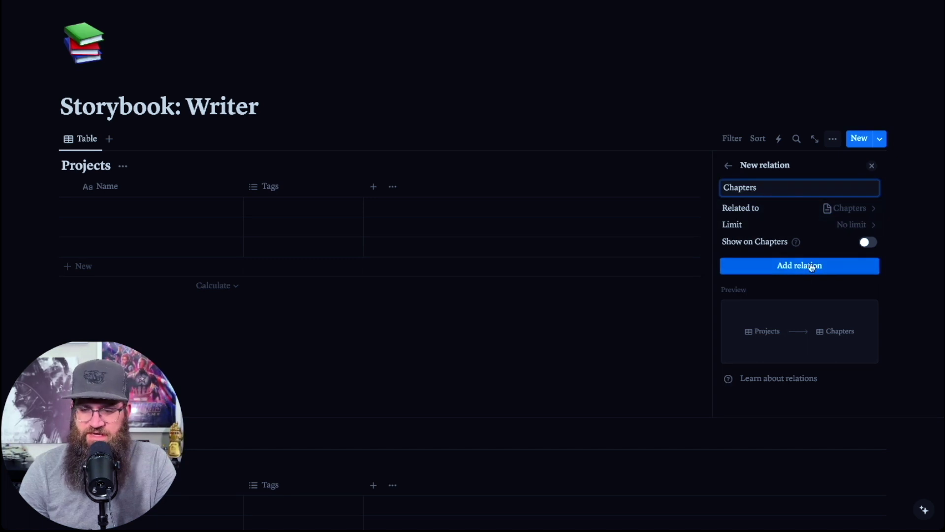
left_click(868, 242)
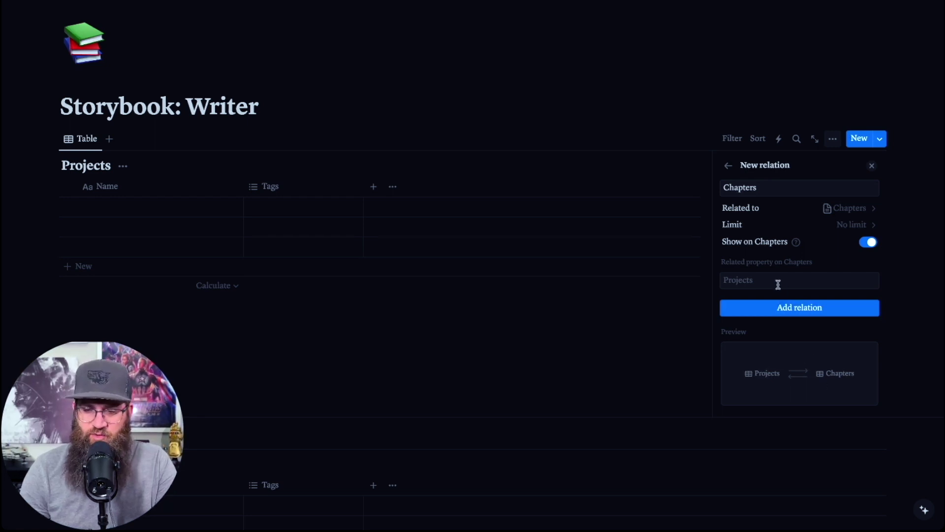
left_click(797, 309)
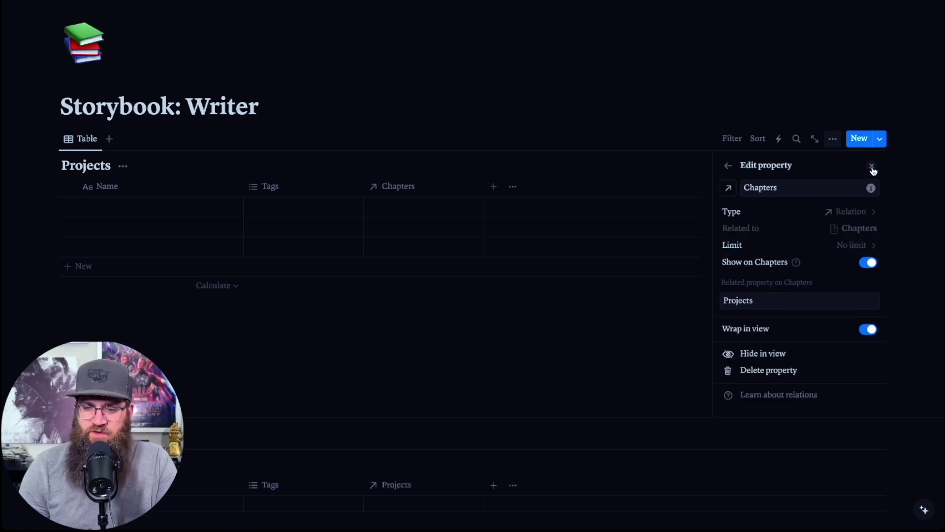
left_click(872, 166)
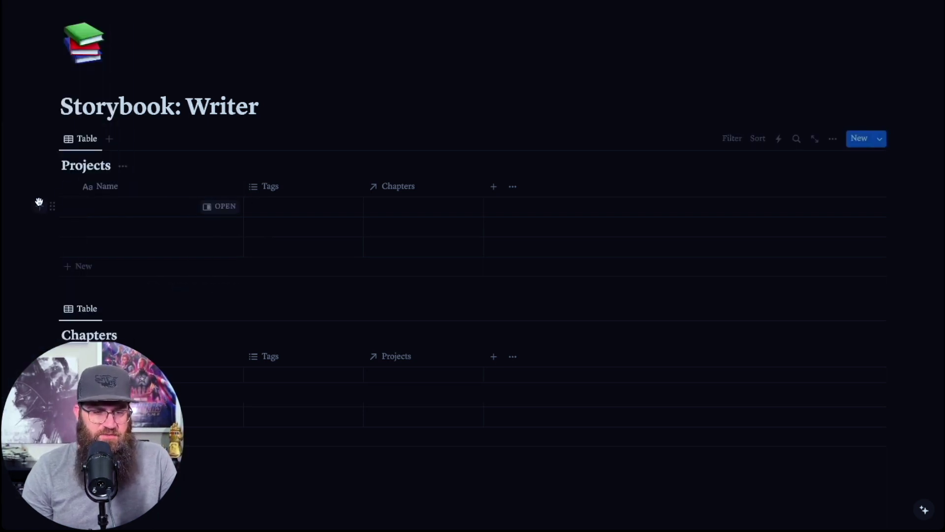
Step: Delete the three empty rows from both the Projects and Chapters tables
left_click_drag(42, 202, 116, 244)
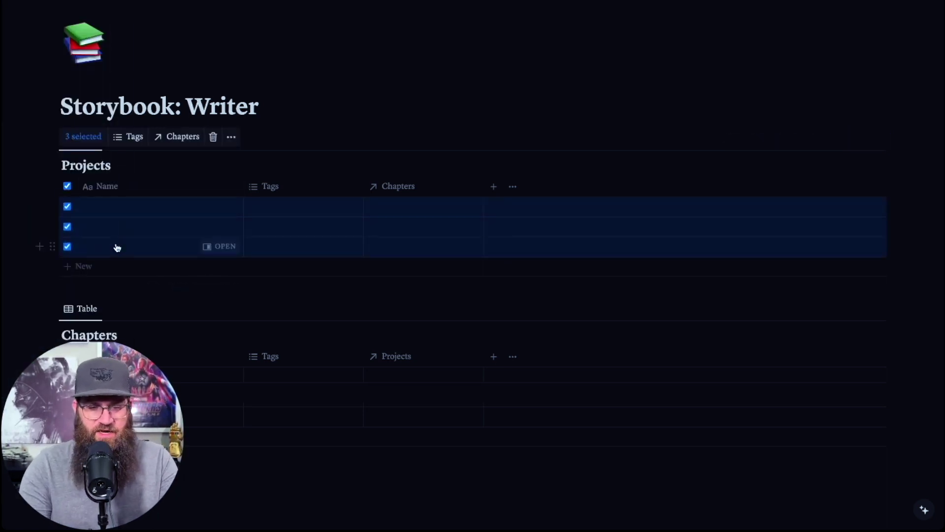
key("Delete")
left_click_drag(40, 321, 30, 359)
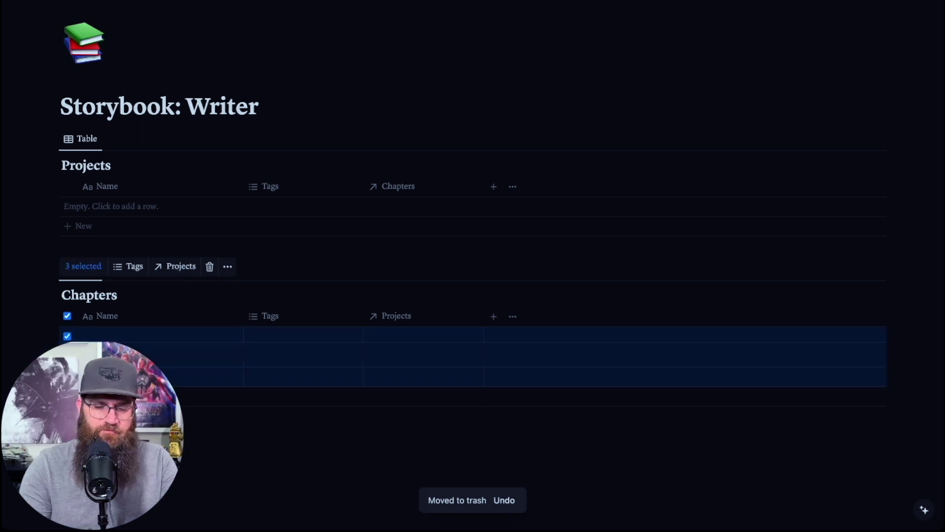
key("Delete")
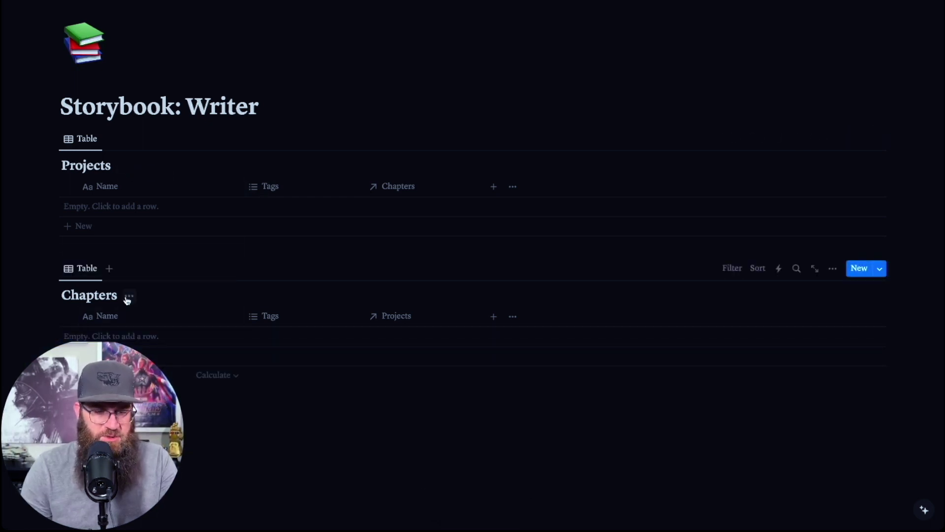
Step: Group Chapters by Projects with empty groups shown, then start a new Projects row
left_click(128, 297)
left_click(833, 268)
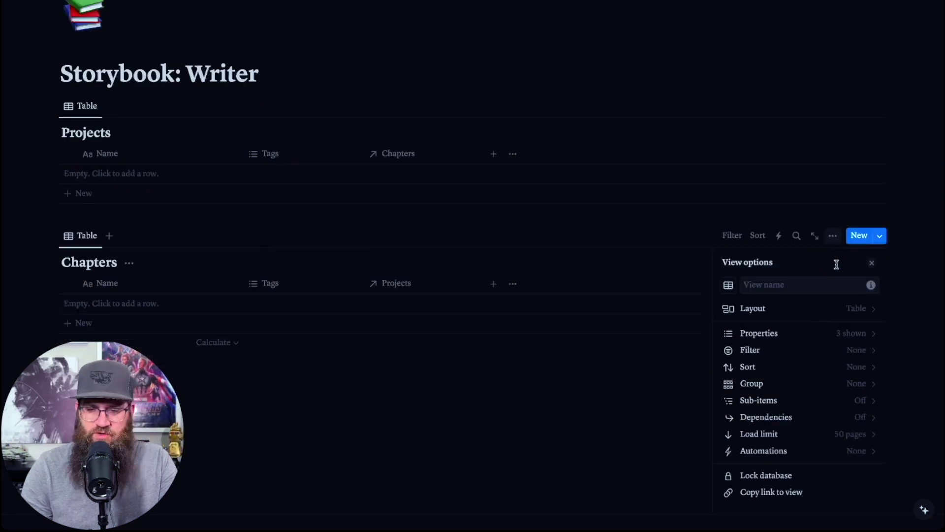
left_click(796, 385)
left_click(774, 343)
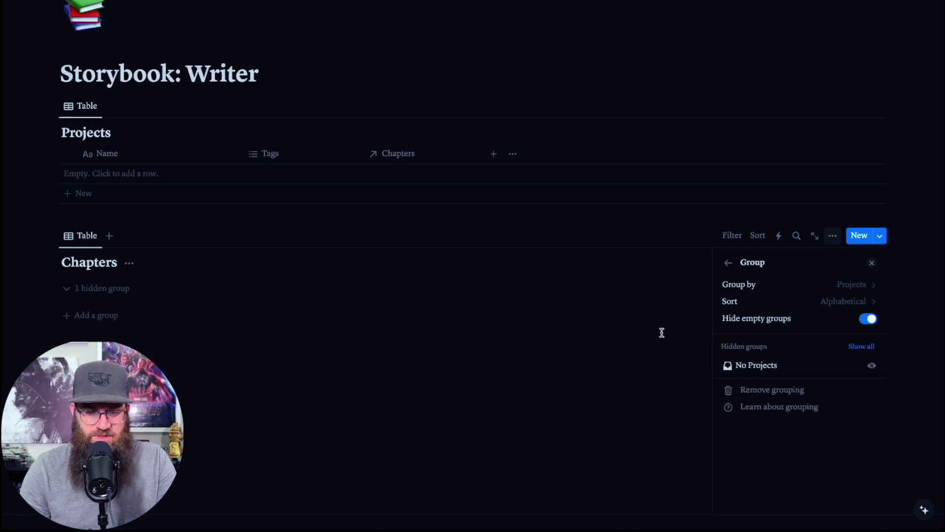
left_click(868, 319)
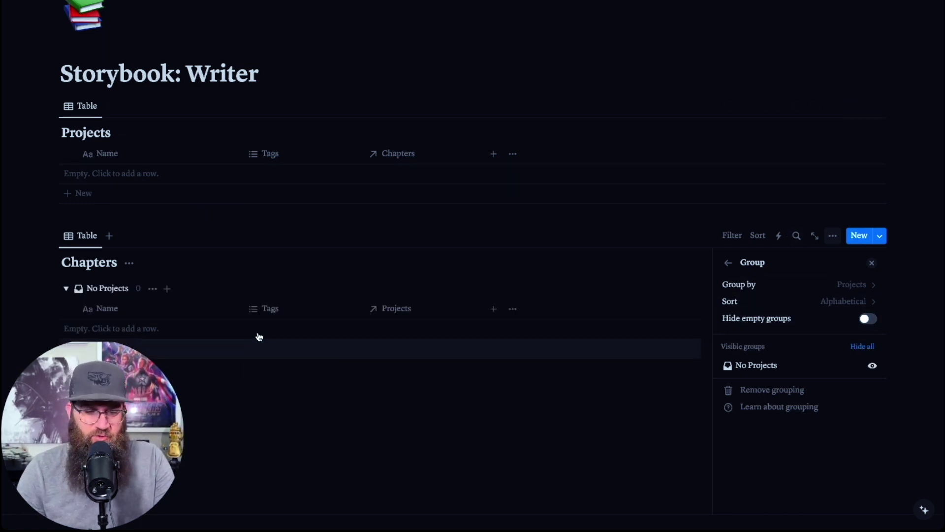
left_click(113, 173)
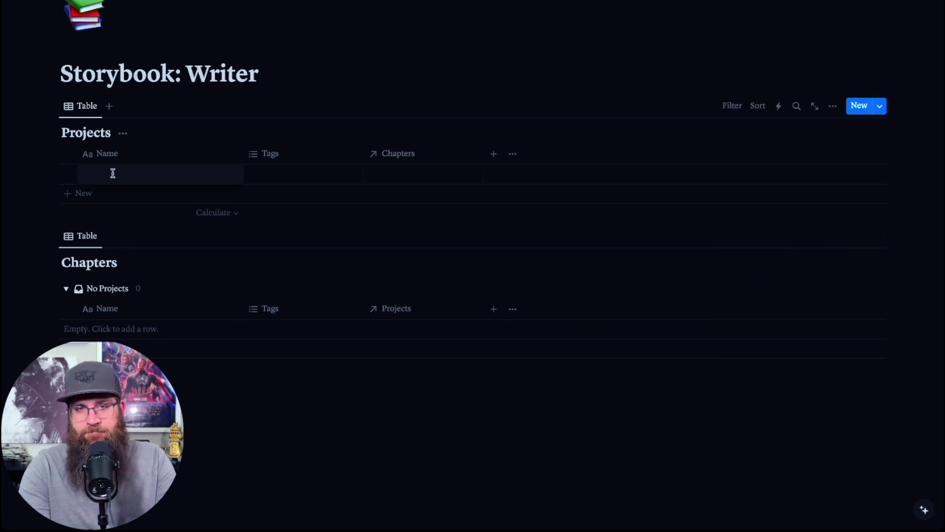
Step: Name the two project rows Project 1 and Project 2
type("Project 1")
key("Return")
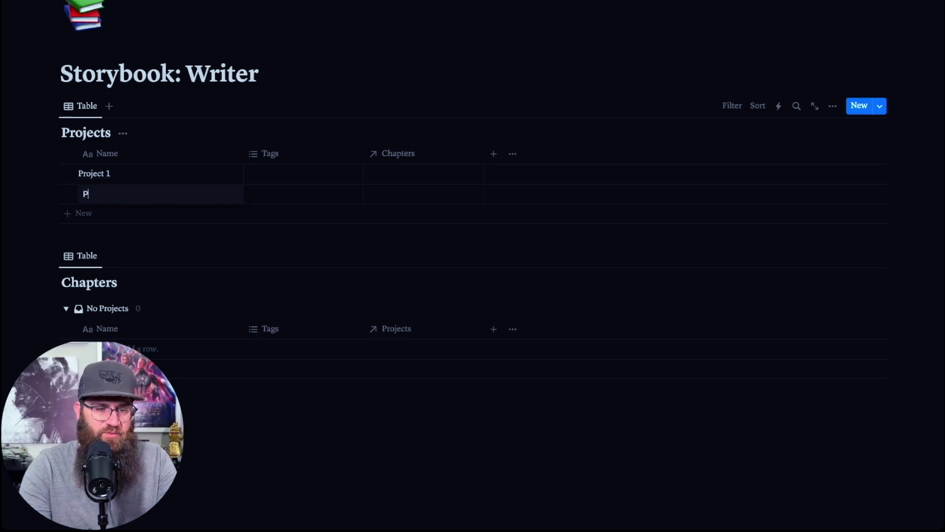
type("Project 2")
key("Escape")
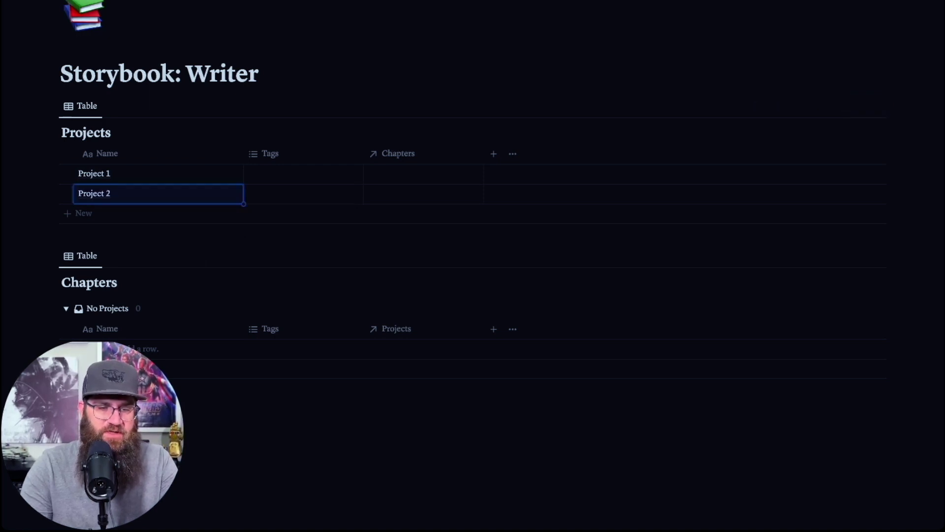
Step: Rename the Tags column to Status
left_click(299, 154)
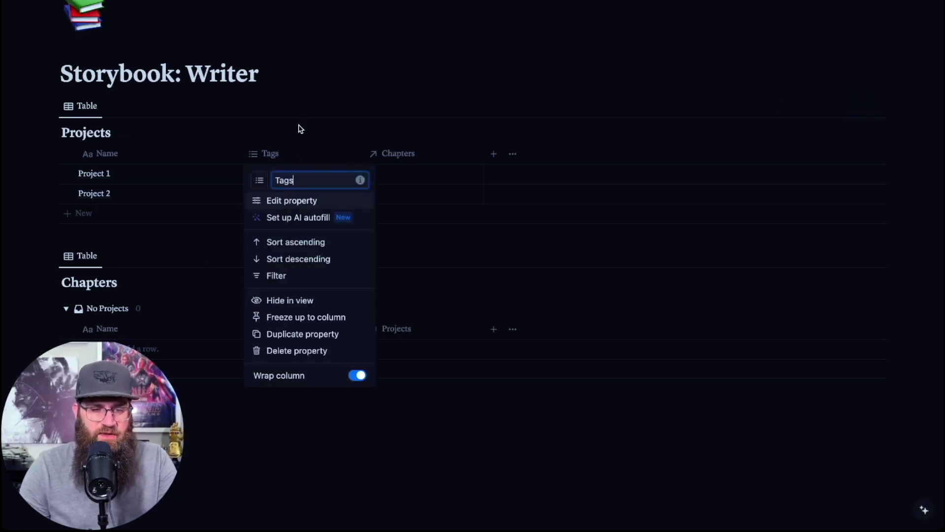
left_click(291, 150)
left_click(285, 154)
left_click_drag(298, 182, 272, 182)
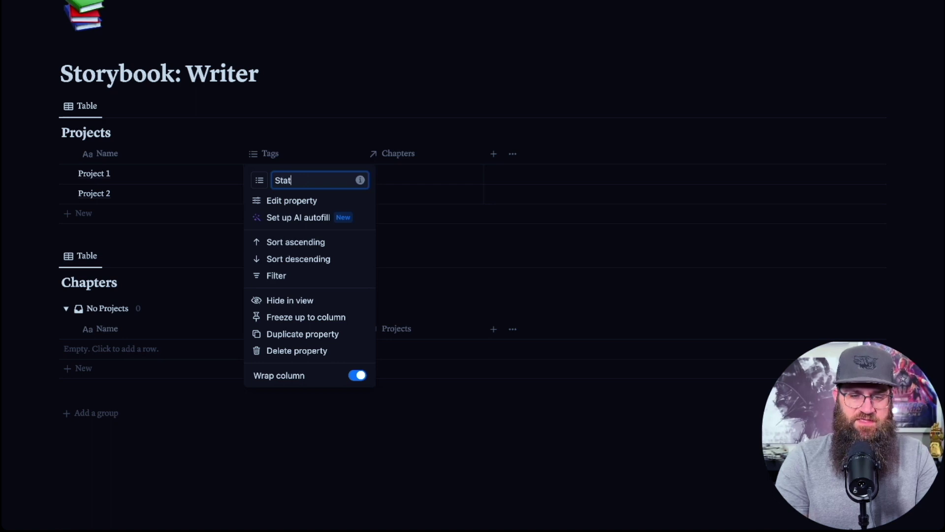
key("Return")
Step: Create Idea, First Draft, Second Draft and Final Draft options, applying Idea to Project 1
left_click(282, 178)
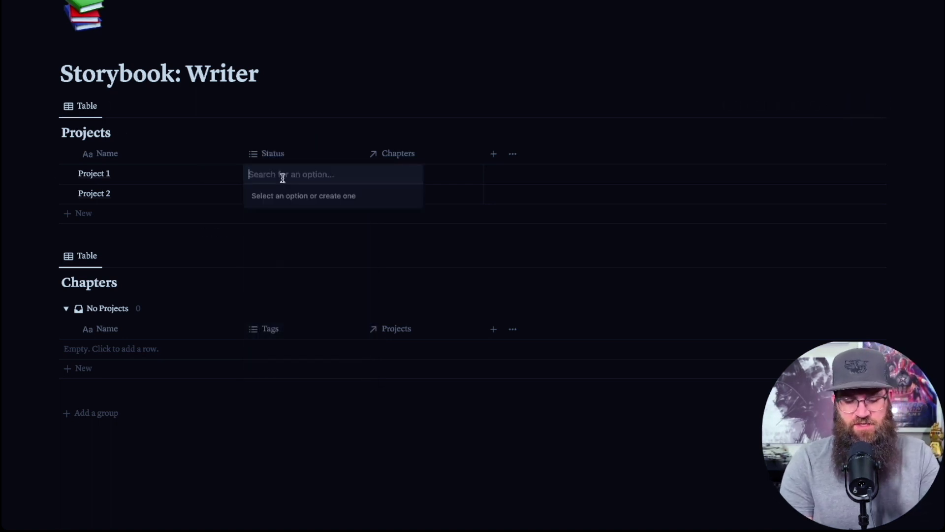
type("Idea")
key("Return")
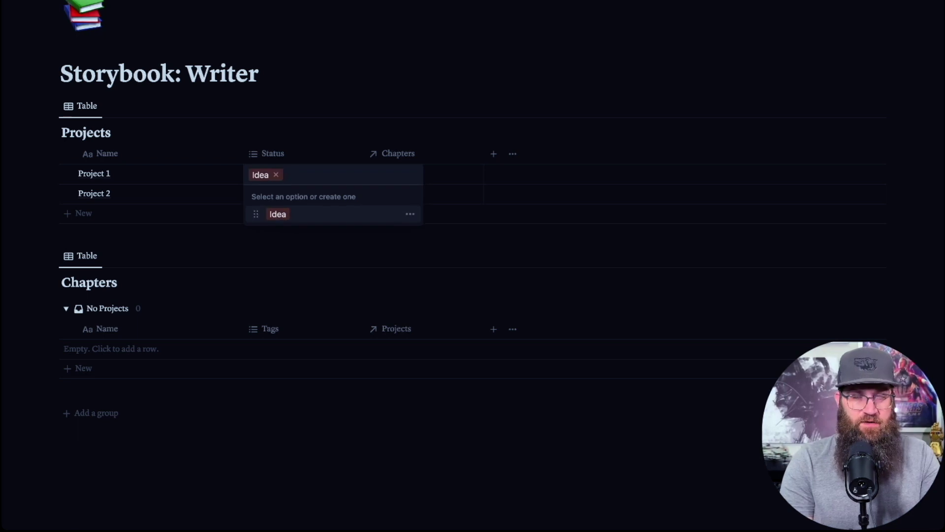
type("First Draft")
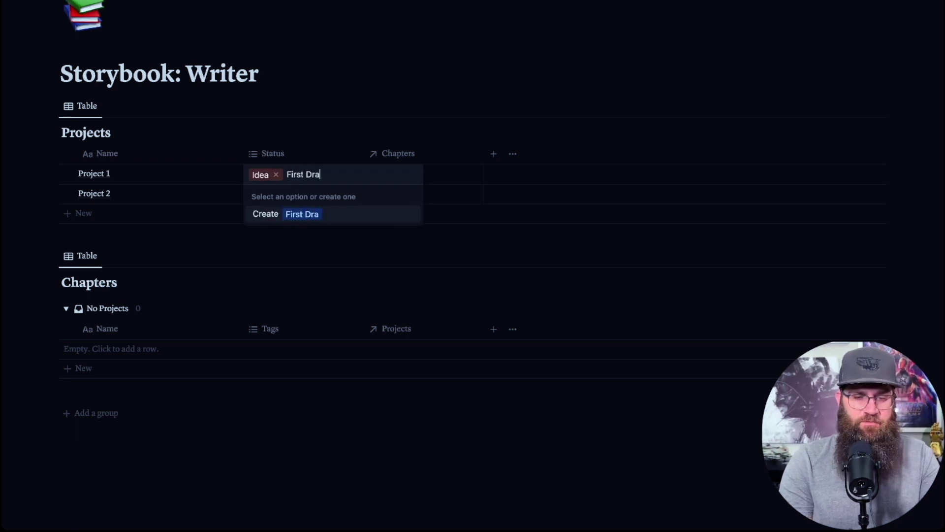
key("Return")
type("Second Draft")
key("Return")
type("Final Draft")
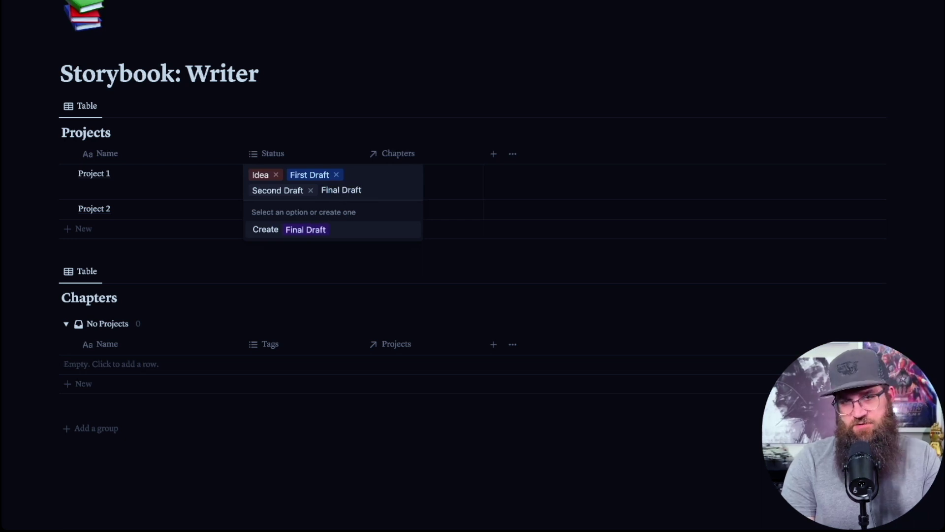
key("Return")
left_click(296, 138)
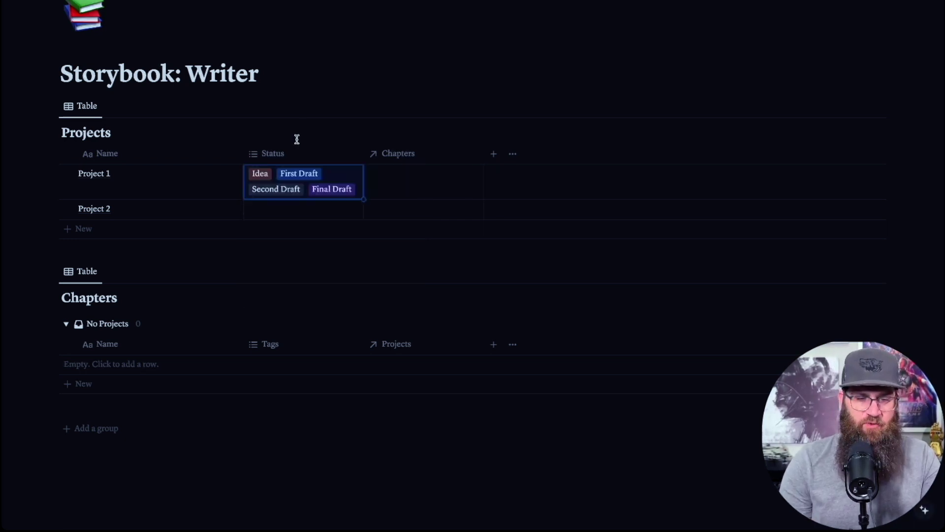
Step: Change the Status property type to Select
left_click(291, 153)
left_click(297, 203)
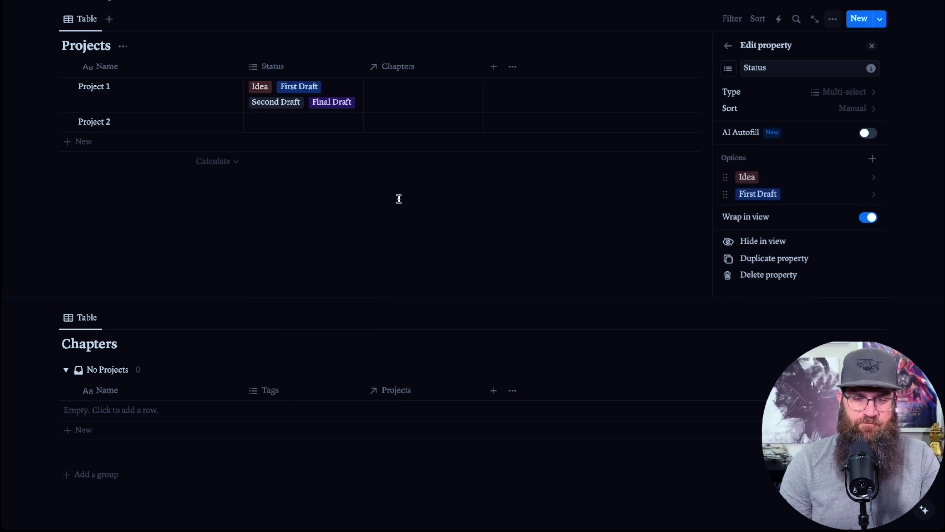
left_click(844, 92)
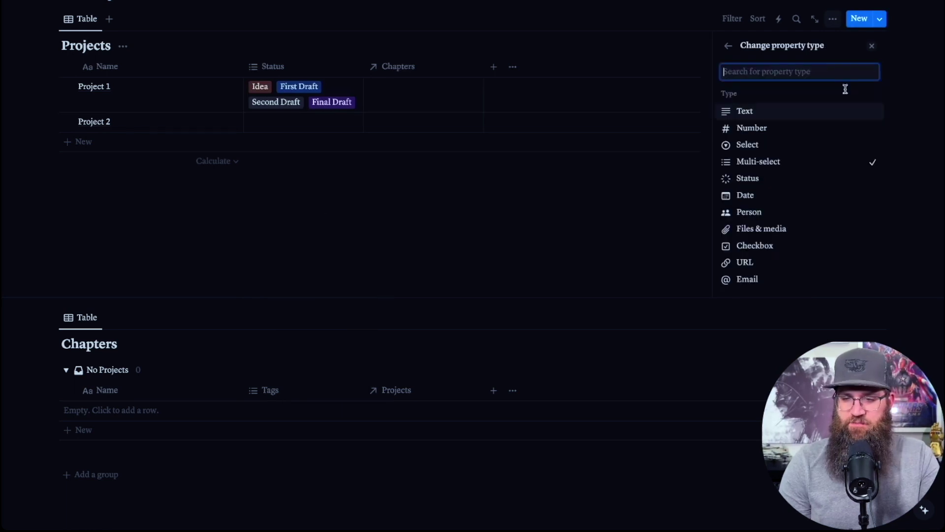
left_click(776, 146)
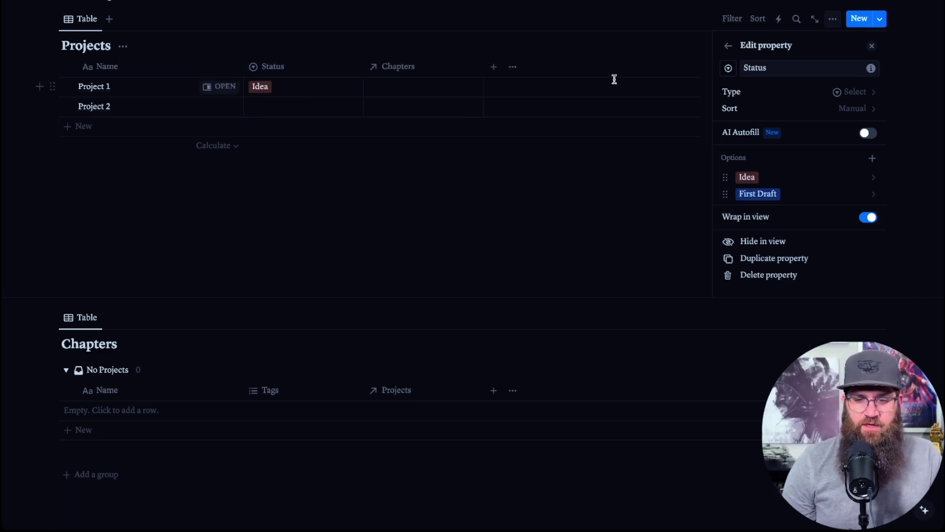
left_click(602, 38)
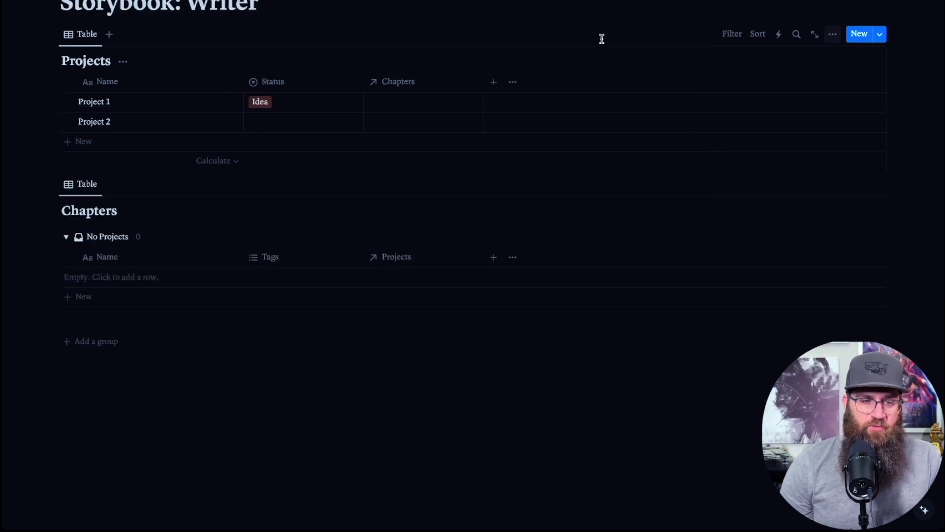
Step: Switch the Projects view layout to a Board grouped by Status
left_click(81, 35)
left_click(99, 75)
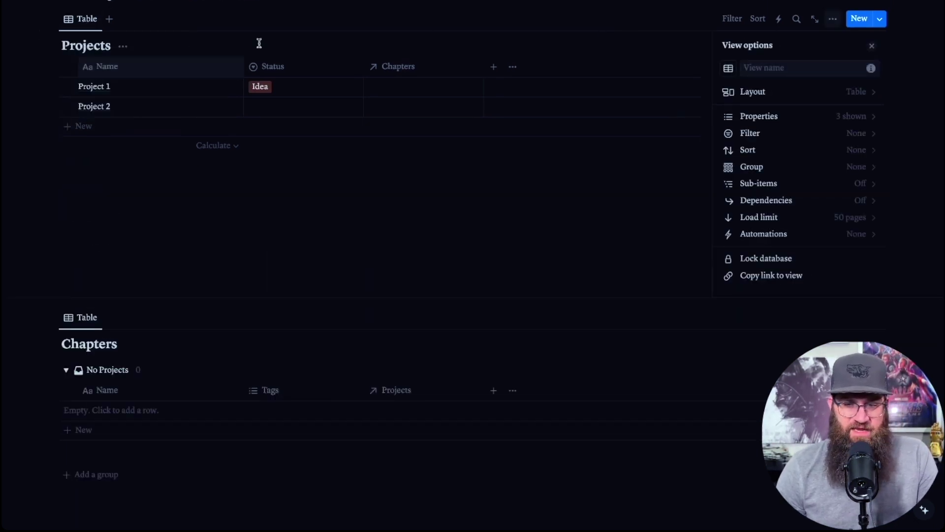
left_click(861, 95)
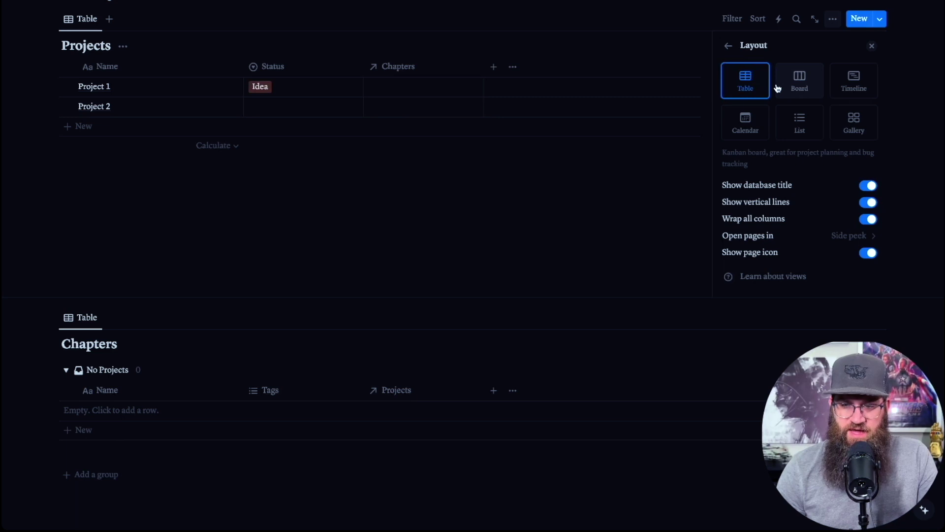
left_click(799, 87)
left_click(726, 47)
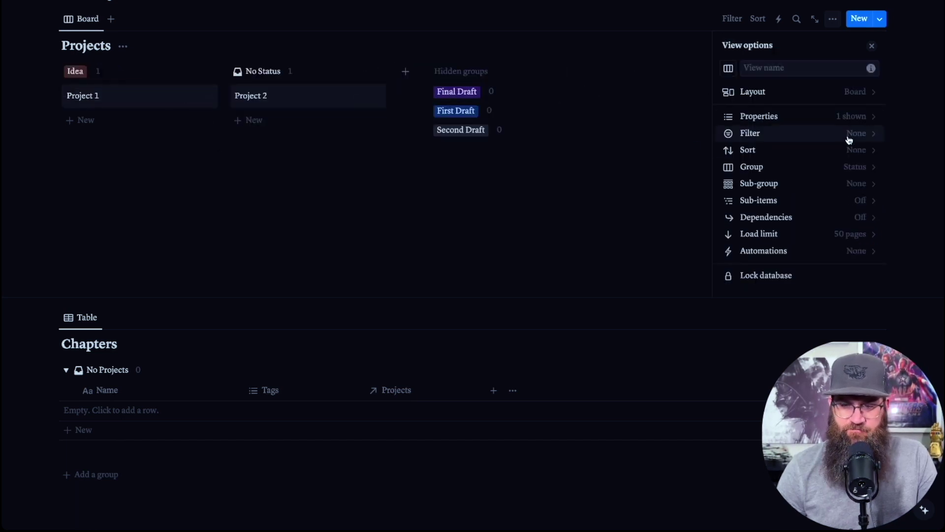
Step: Show empty status columns, order them Idea through Final Draft, and move Project 2 into Idea
left_click(846, 167)
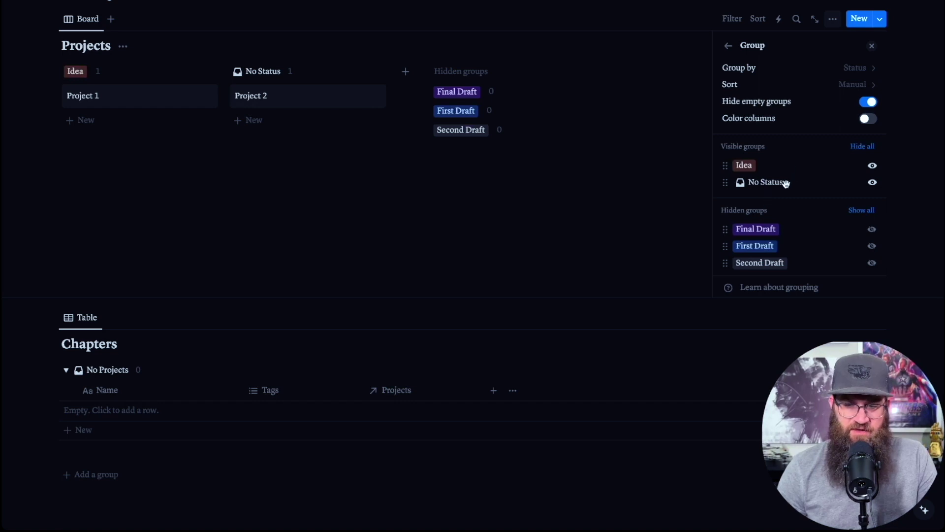
left_click(728, 46)
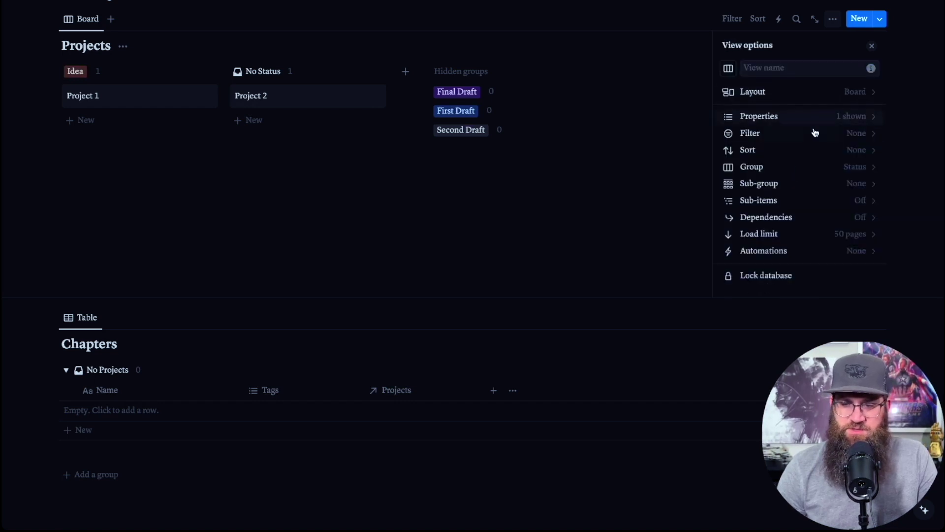
left_click(845, 167)
left_click(871, 103)
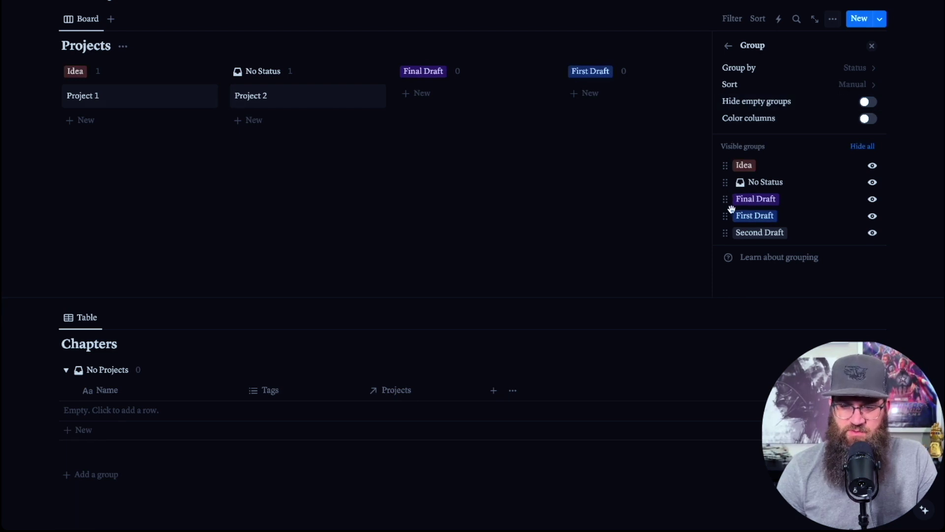
left_click_drag(725, 203, 723, 234)
left_click_drag(728, 173, 726, 184)
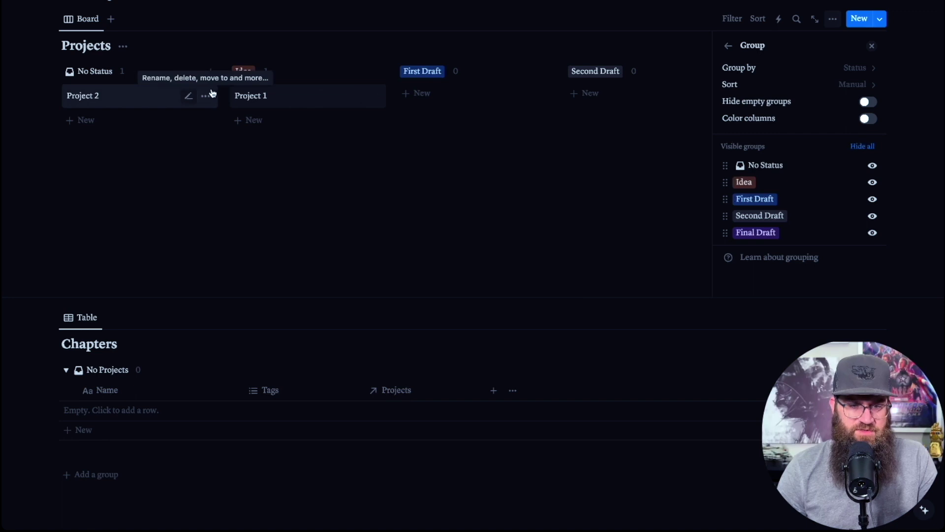
left_click(874, 45)
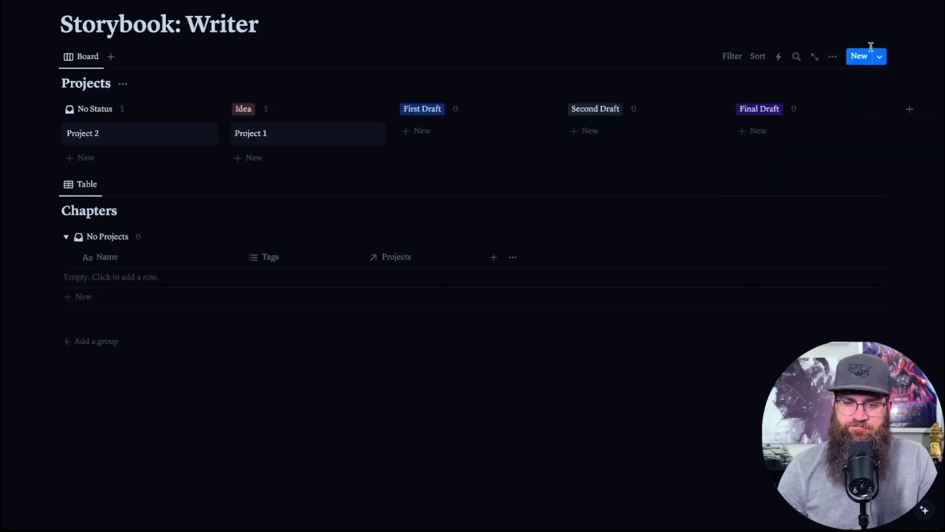
left_click_drag(124, 139, 439, 109)
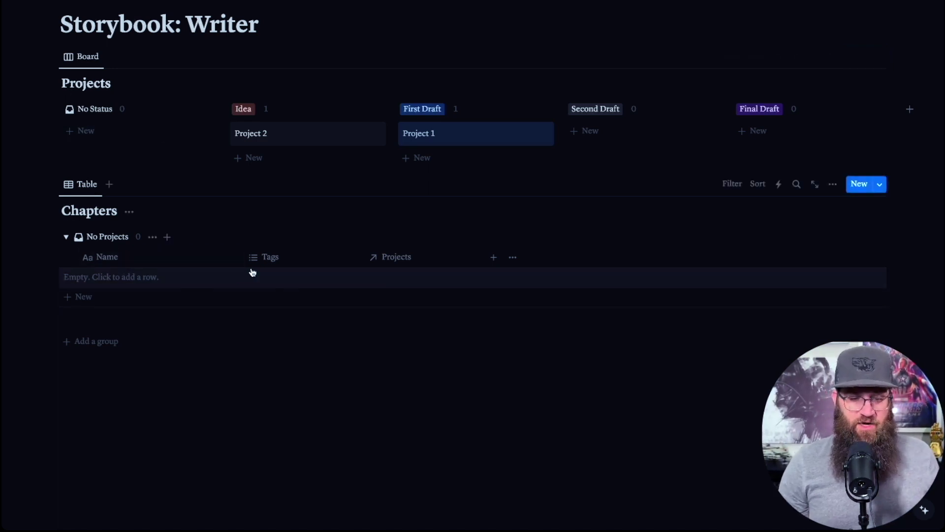
mouse_move(109, 241)
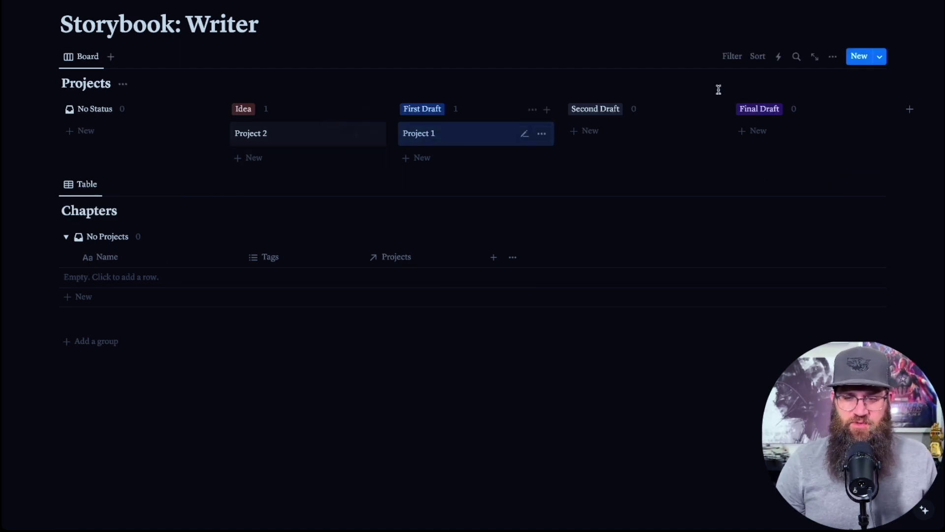
Step: Create a new Projects template titled New Project
left_click(880, 58)
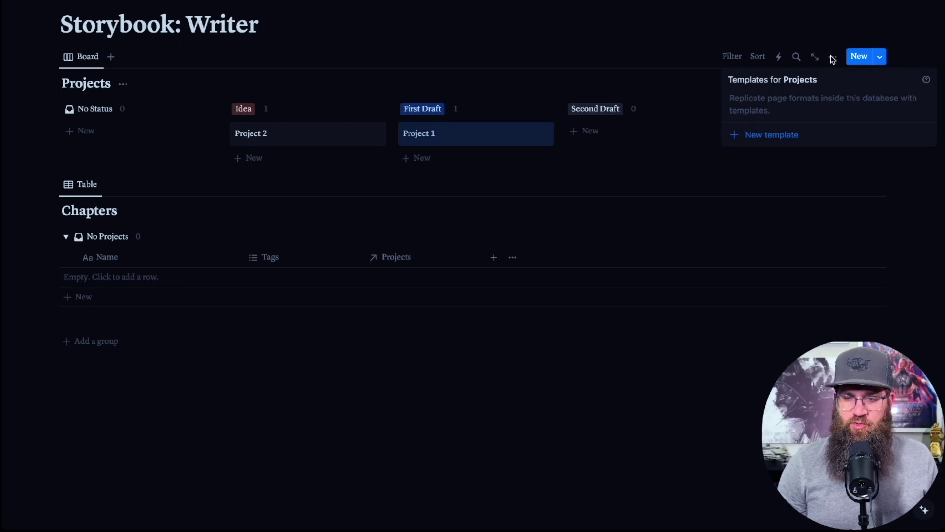
left_click(774, 134)
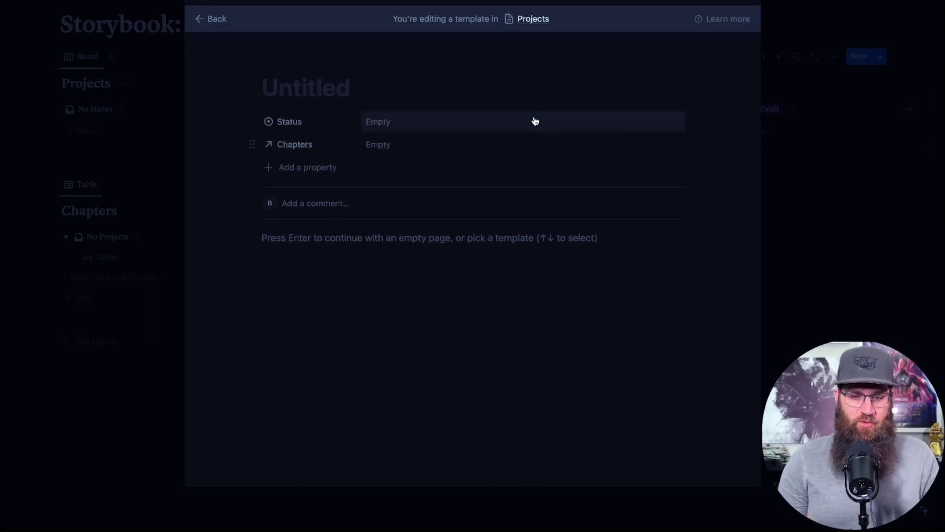
type("New Project")
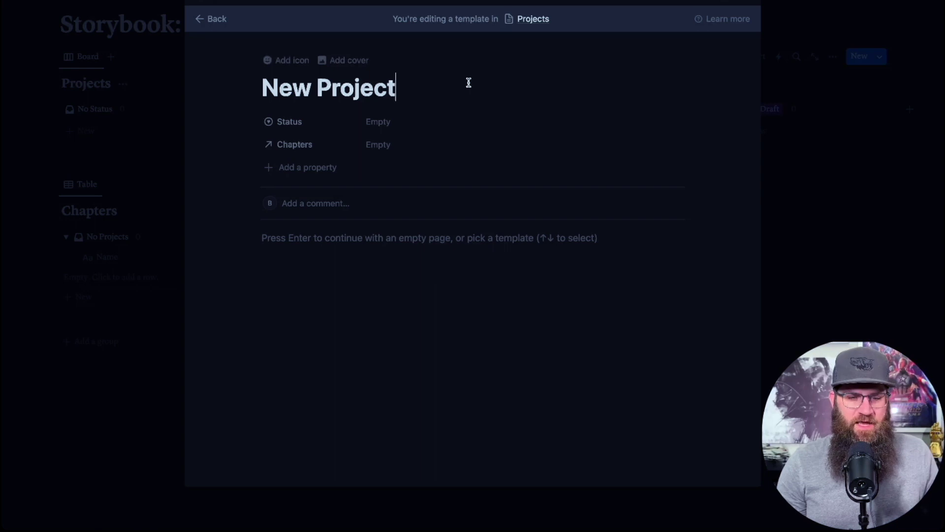
Step: Preset the template's Status to Idea, leave Chapters empty, and close the template
left_click(383, 123)
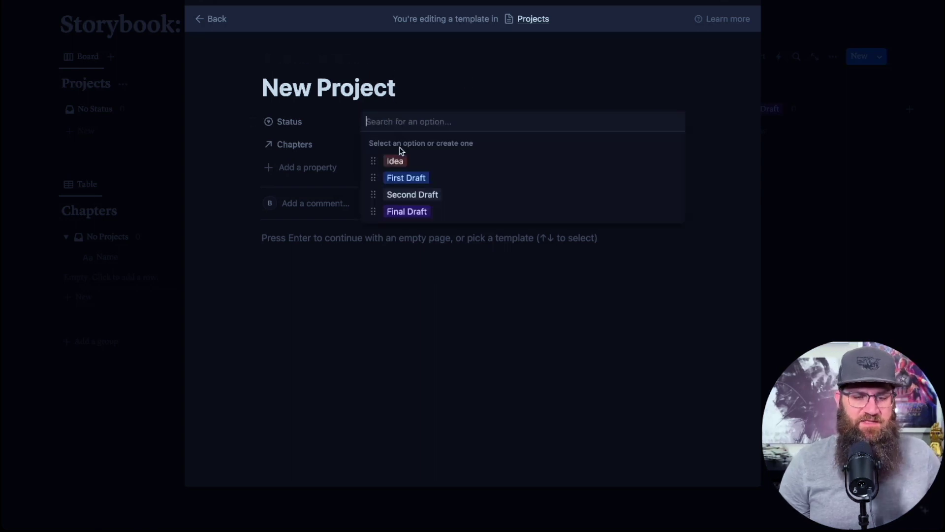
left_click(405, 161)
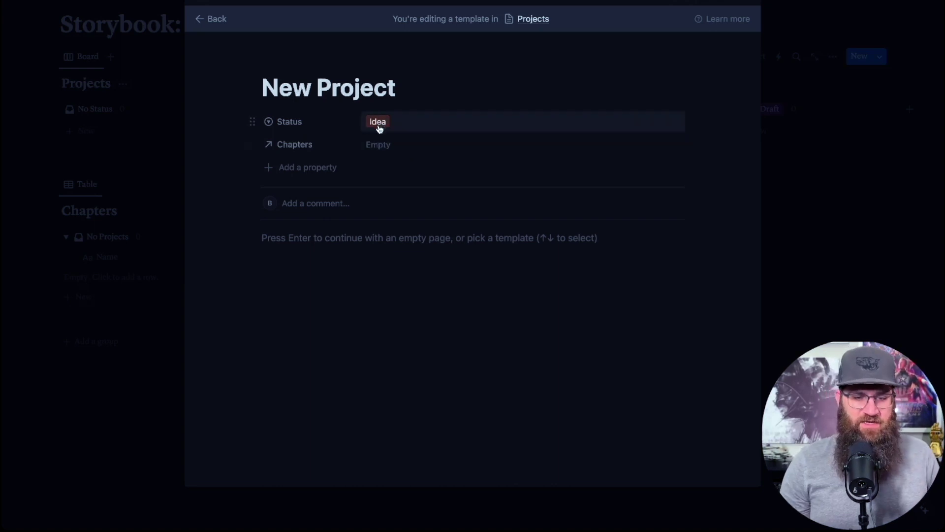
left_click(380, 142)
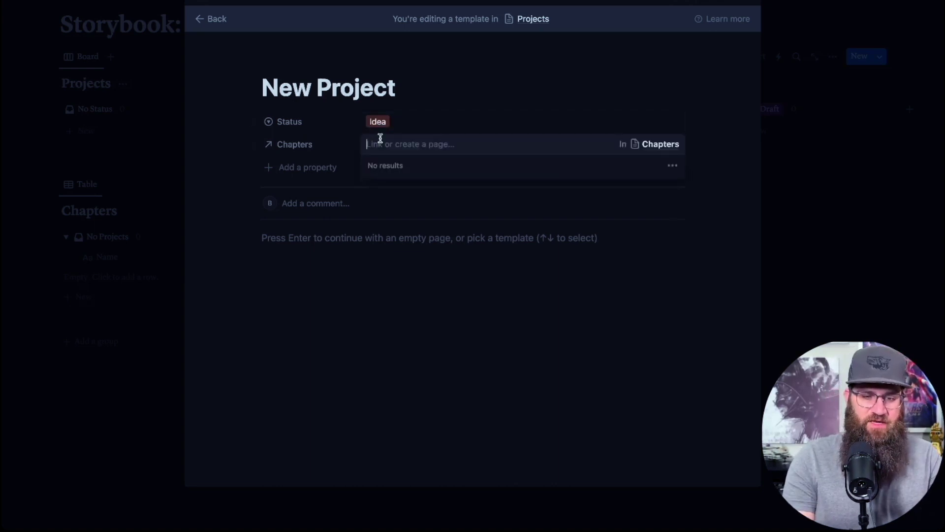
left_click(377, 293)
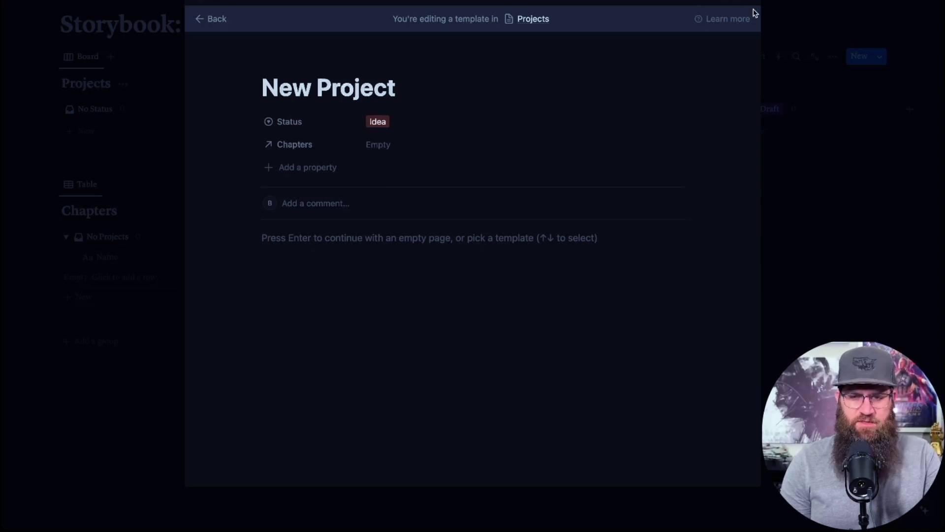
left_click(790, 176)
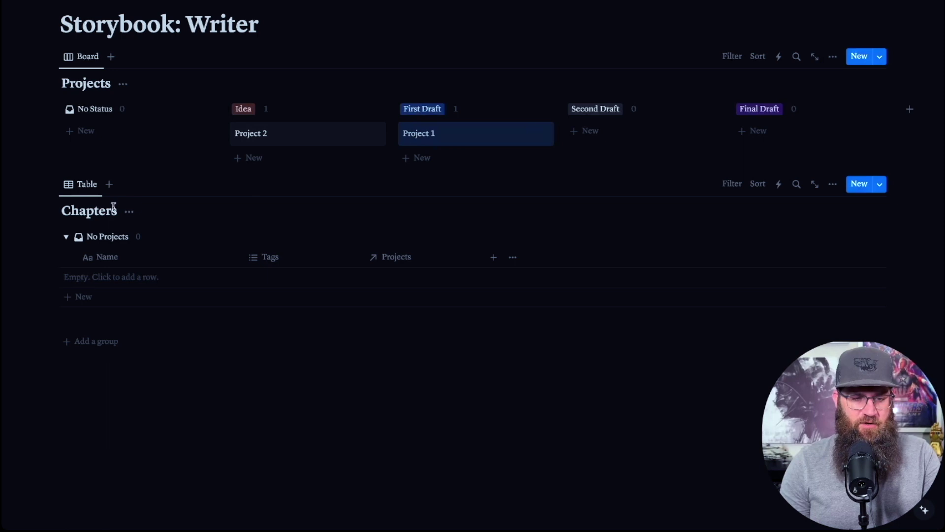
Step: Copy a link to the Chapters table view
left_click(831, 185)
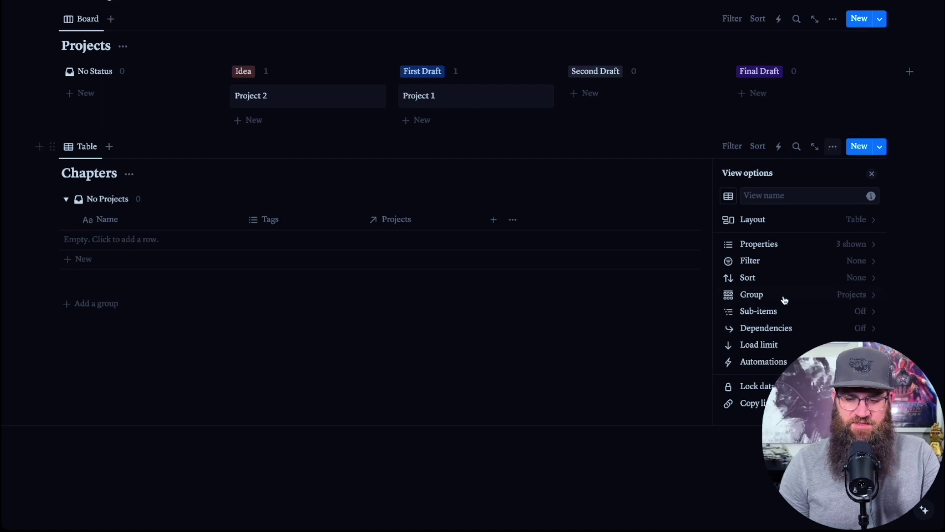
left_click(754, 403)
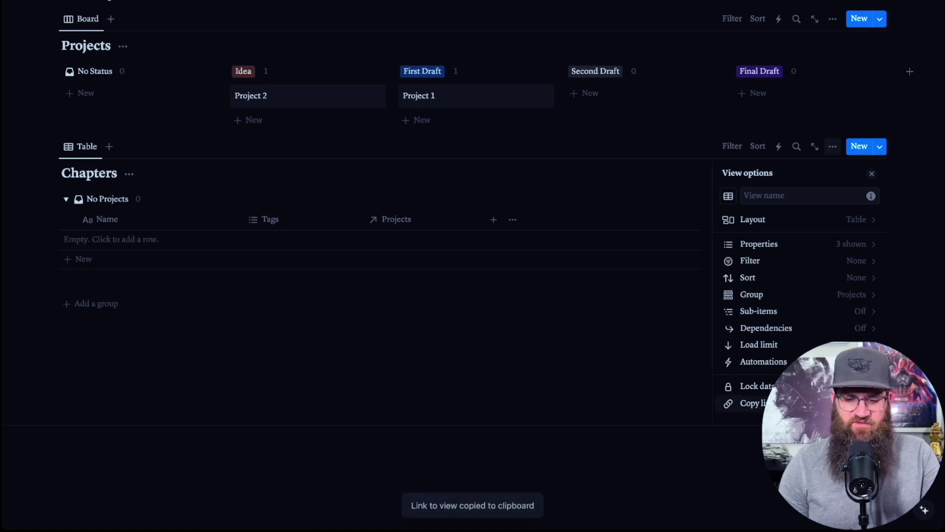
left_click(881, 36)
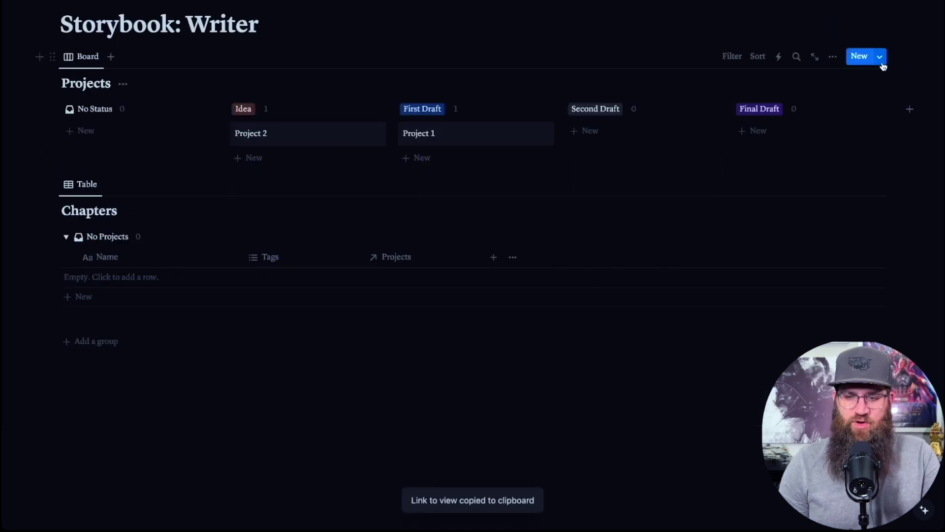
Step: Reopen the New Project template for editing and place the cursor in its body
left_click(880, 56)
left_click(853, 117)
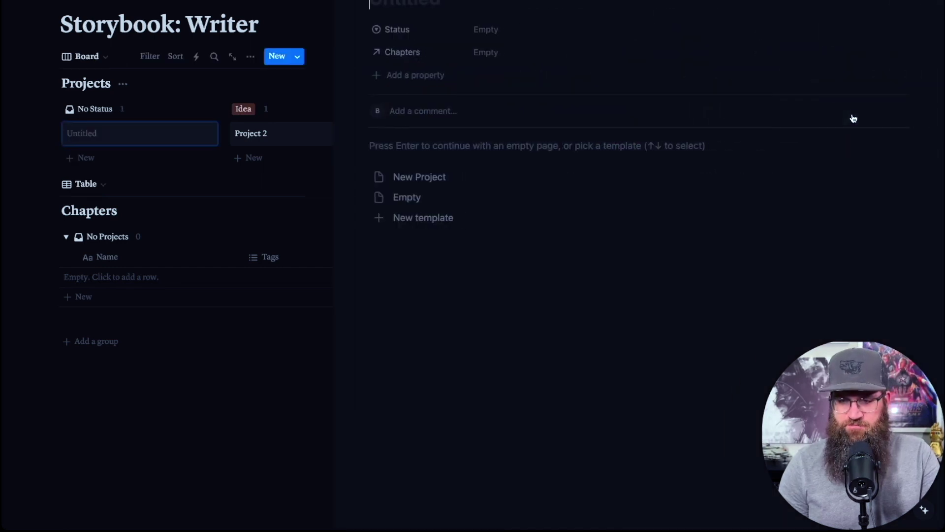
key("Escape")
left_click(880, 56)
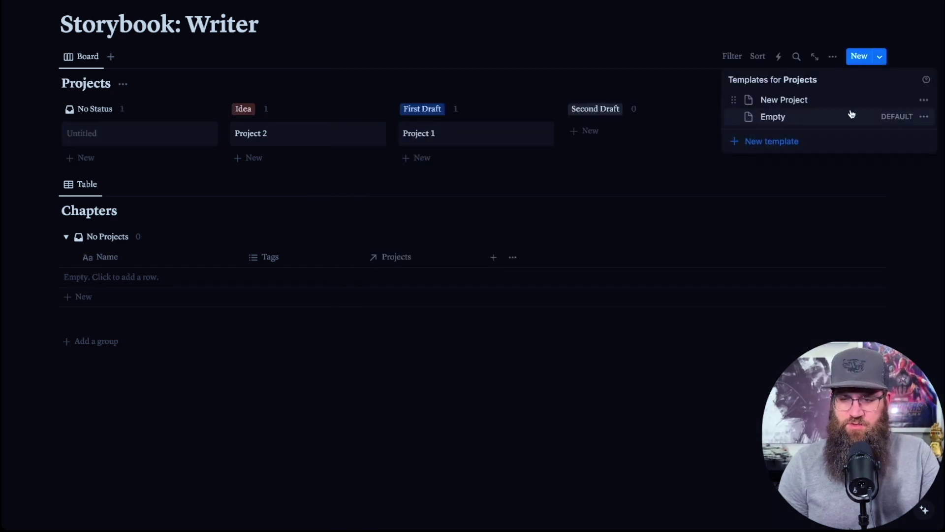
left_click(923, 102)
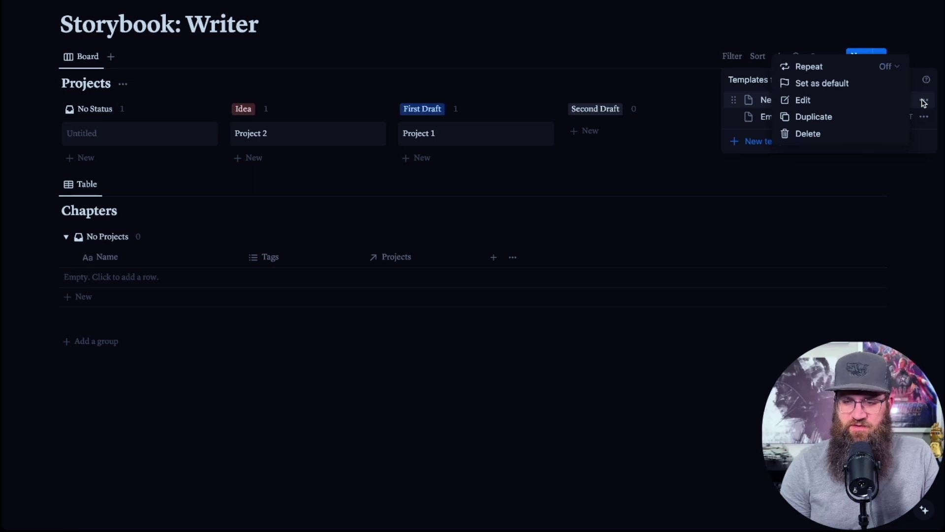
left_click(861, 101)
left_click(365, 245)
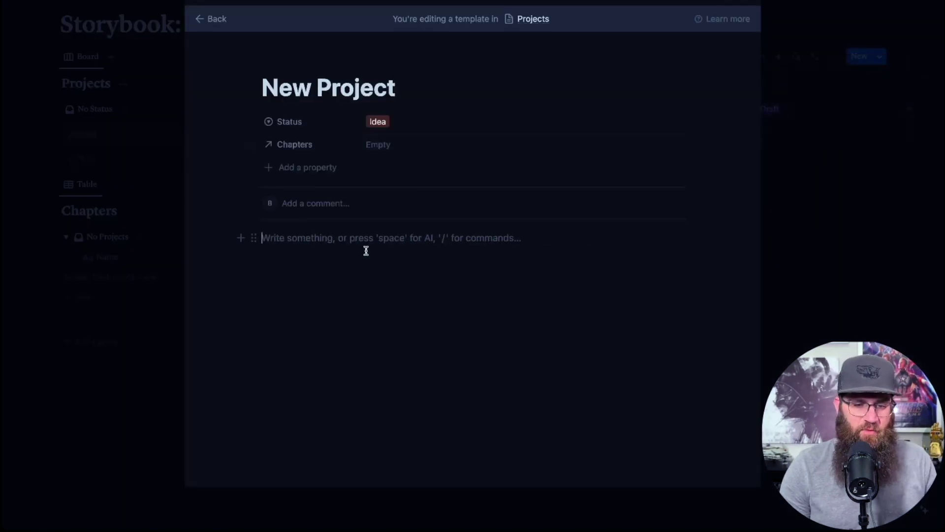
Step: Paste the Chapters view link as a linked table reusing the Table view, hiding its title
key("ctrl+v")
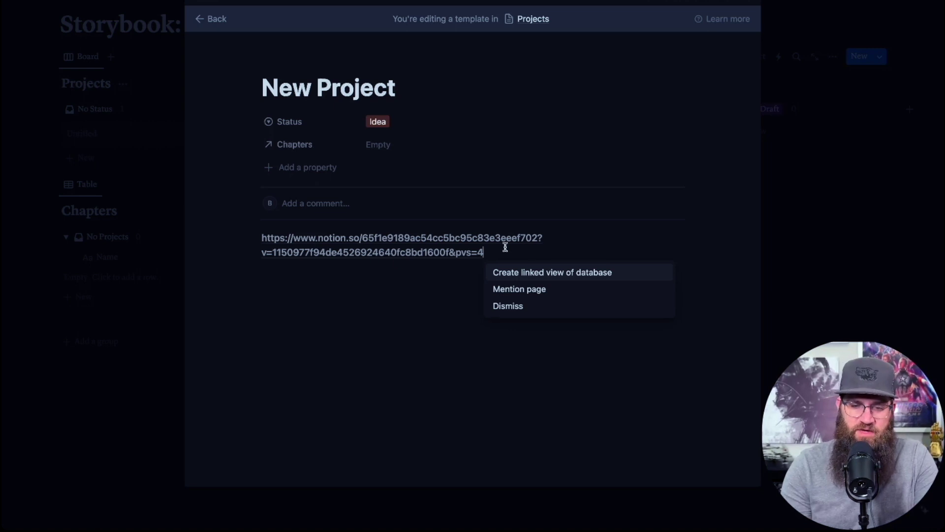
left_click(550, 279)
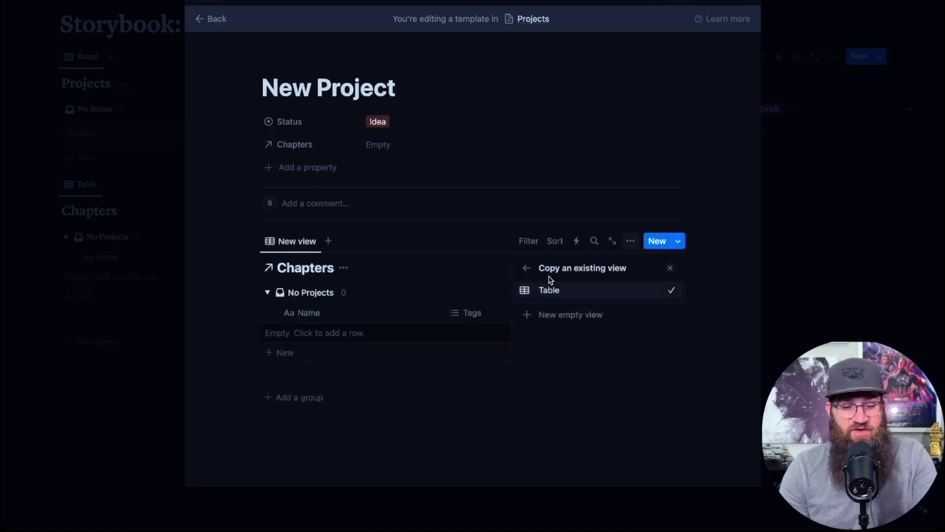
left_click(547, 290)
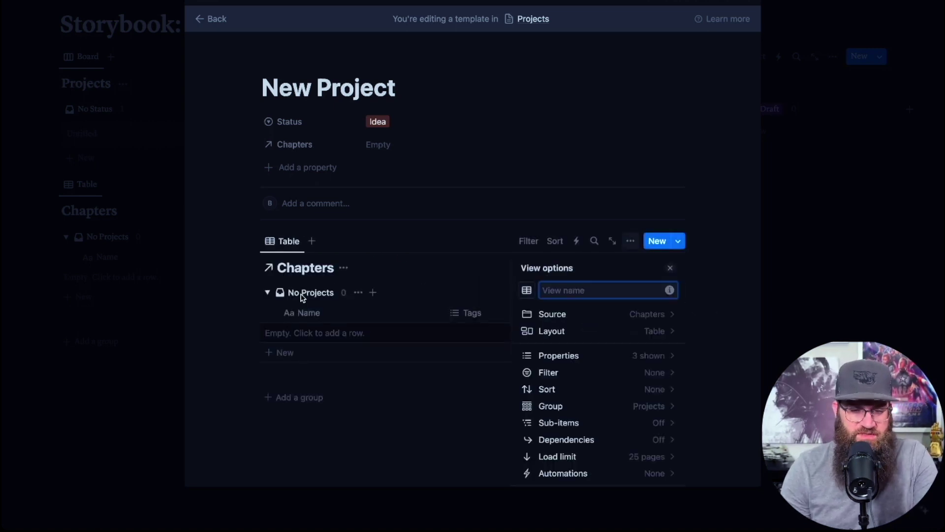
left_click(350, 293)
left_click(358, 292)
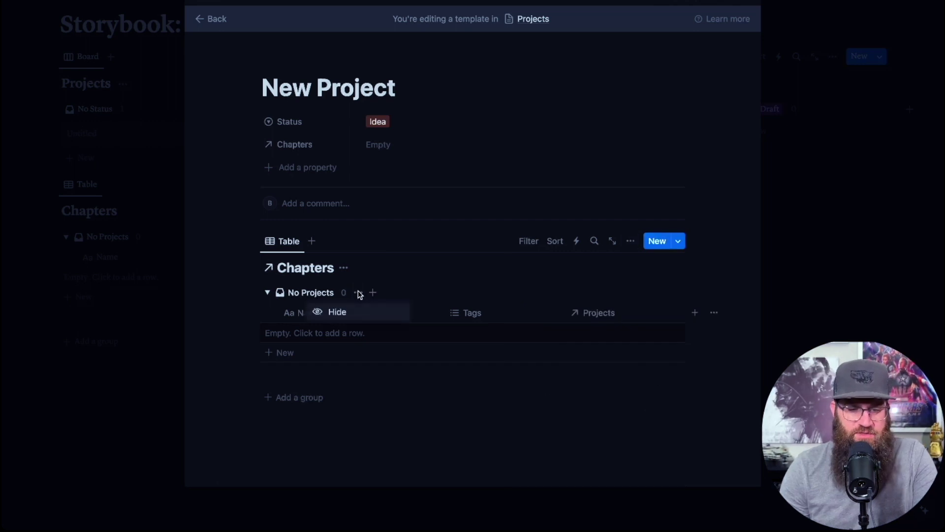
left_click(445, 291)
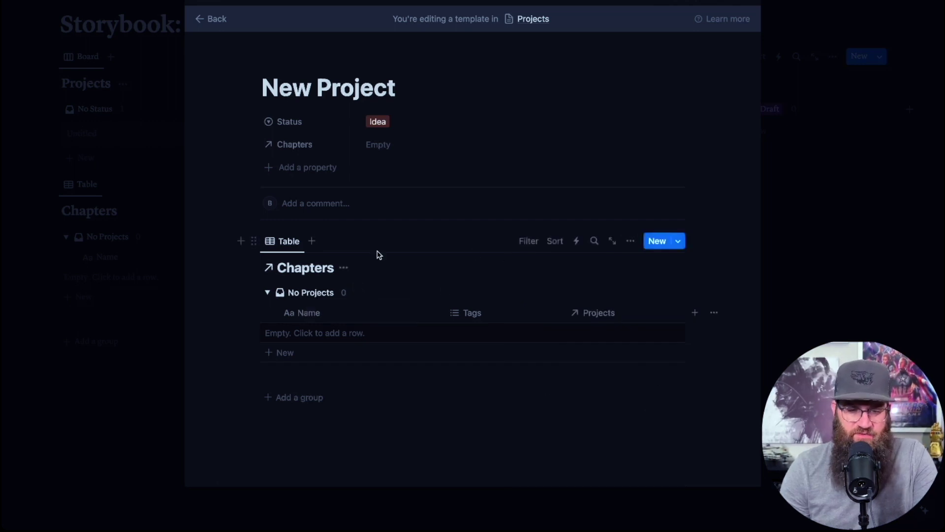
left_click(344, 268)
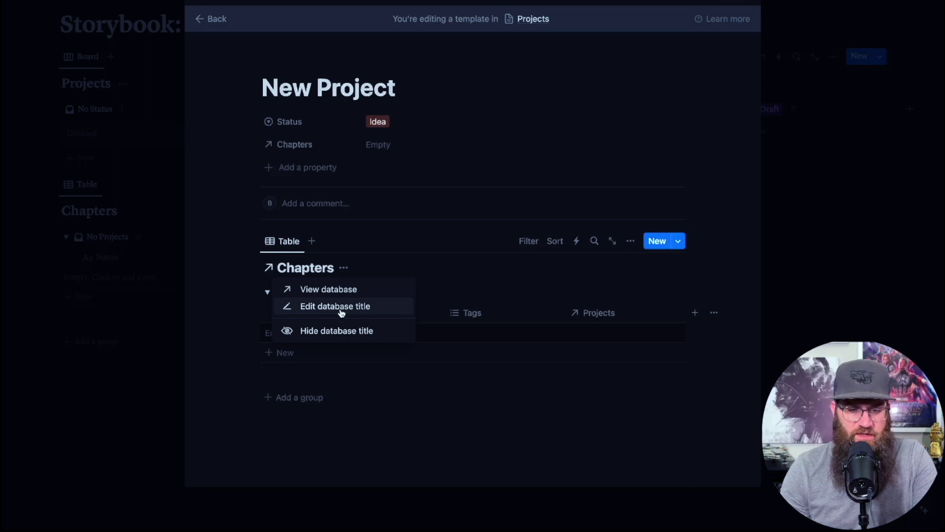
left_click(335, 330)
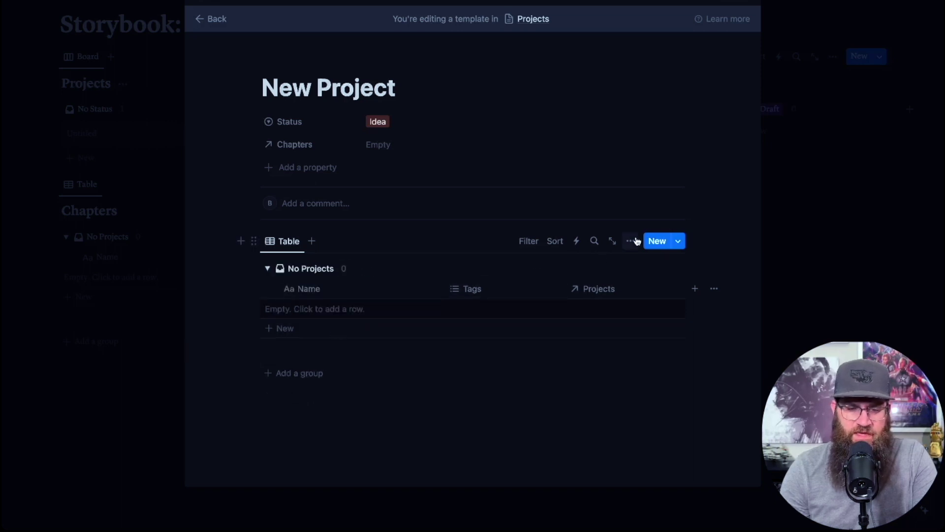
mouse_move(287, 276)
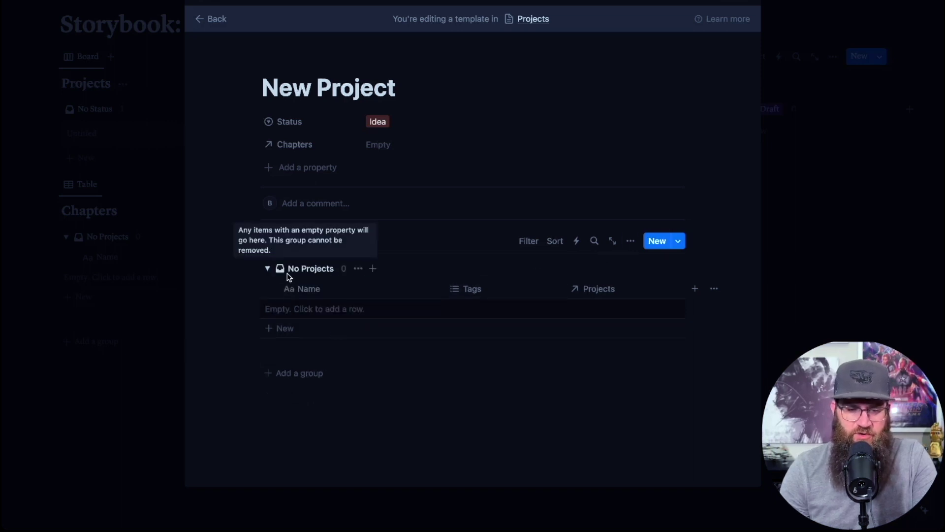
Step: Remove the linked table's grouping and filter it to chapters whose Projects is New Project
left_click(630, 241)
scroll(602, 367, "down", 2)
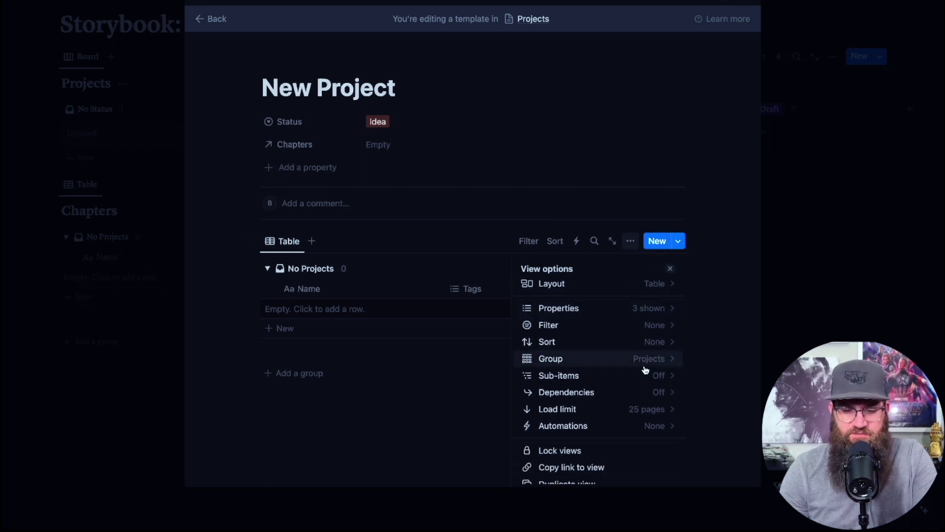
left_click(617, 363)
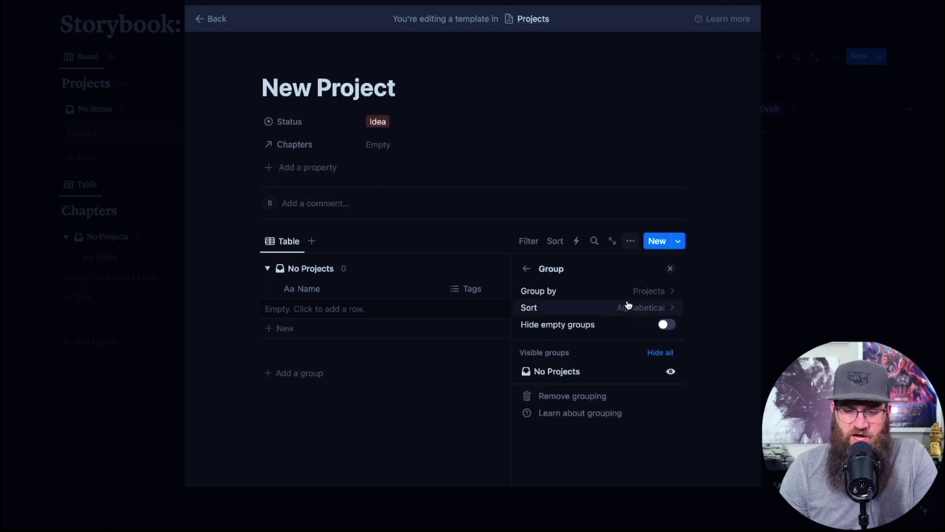
left_click(592, 300)
left_click(554, 330)
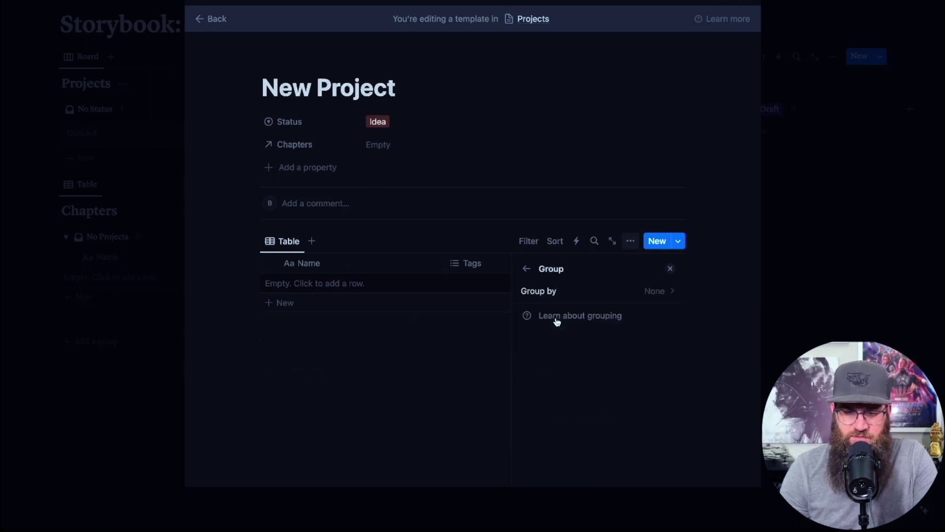
left_click(527, 268)
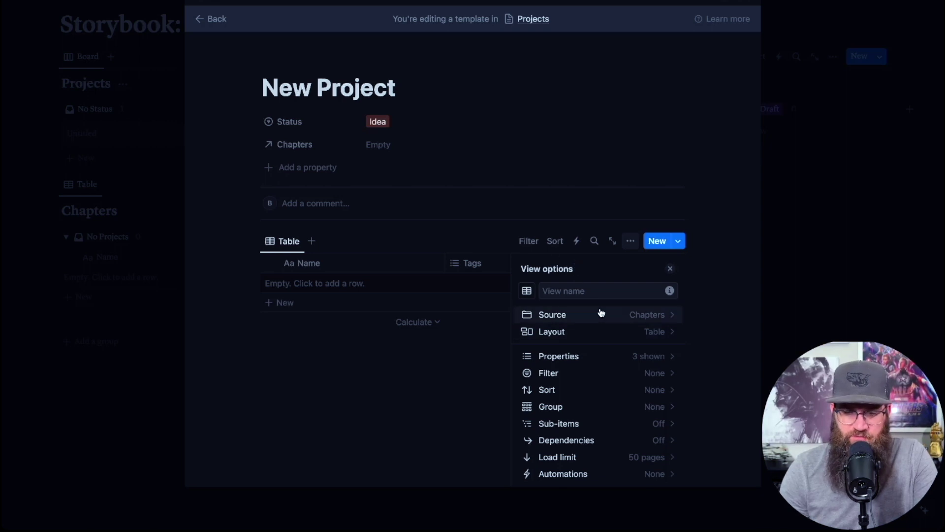
left_click(529, 242)
left_click(502, 310)
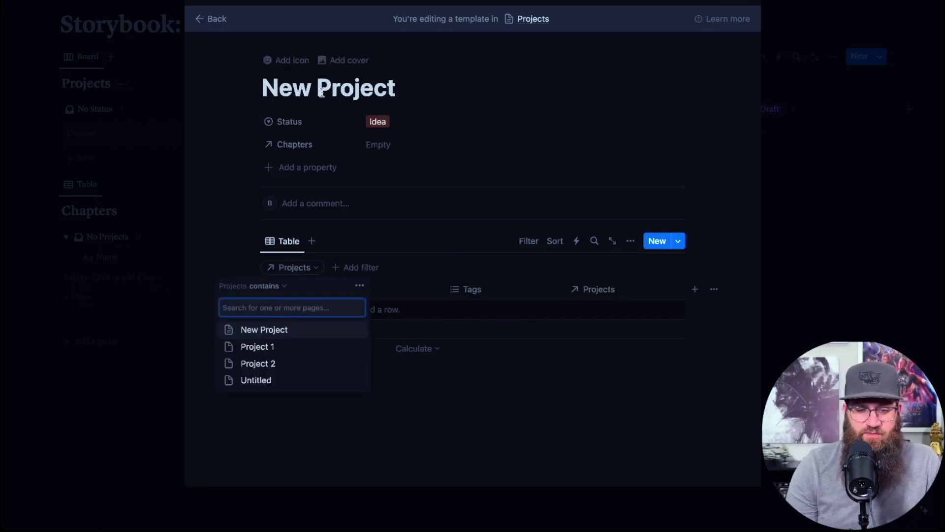
left_click(283, 331)
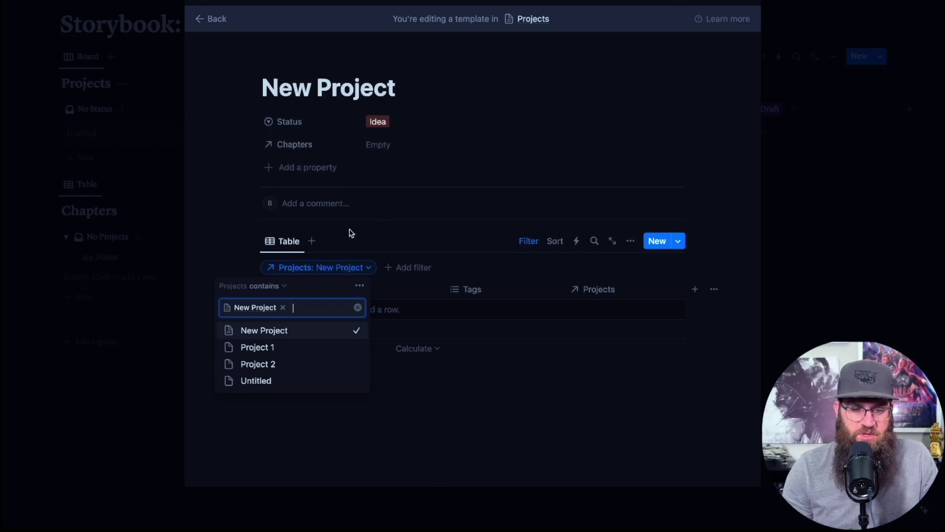
left_click(224, 224)
Step: Rename the linked table view to Chapters and return to the Writer board
left_click(290, 244)
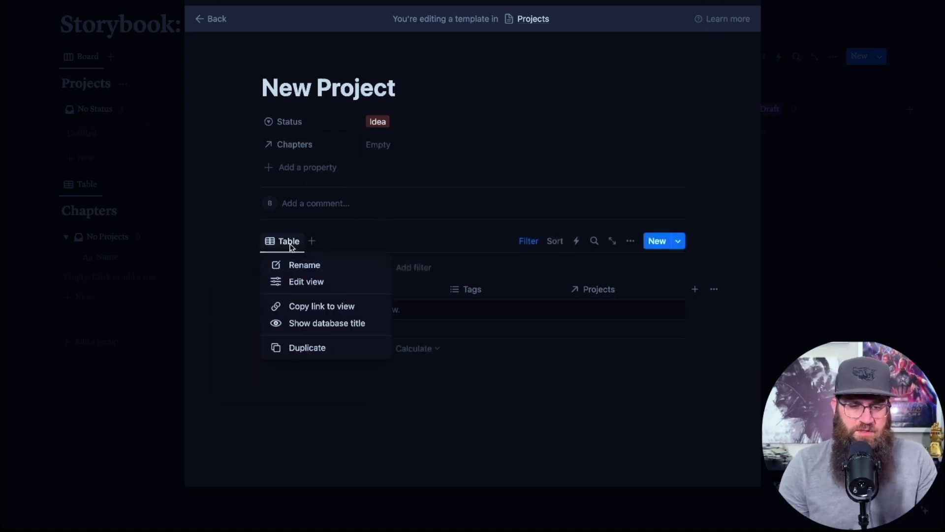
left_click(299, 266)
type("Chapters")
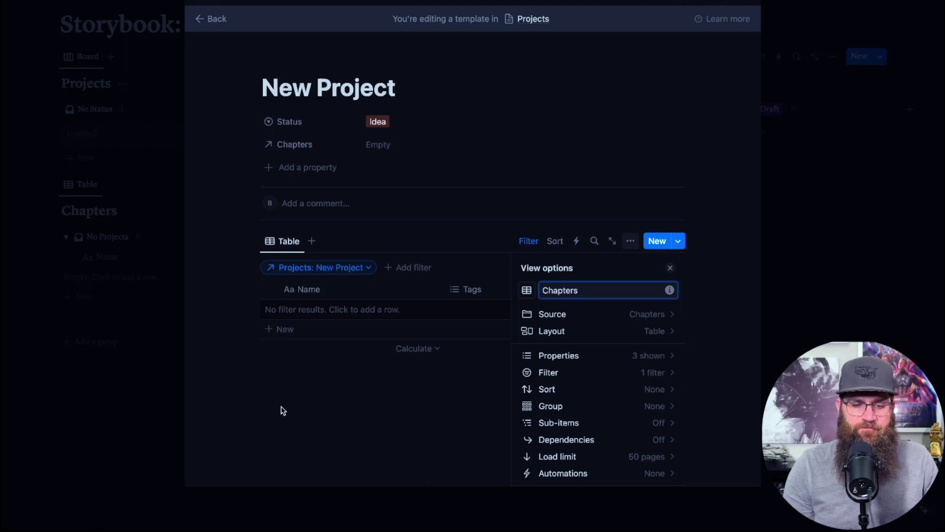
left_click(282, 407)
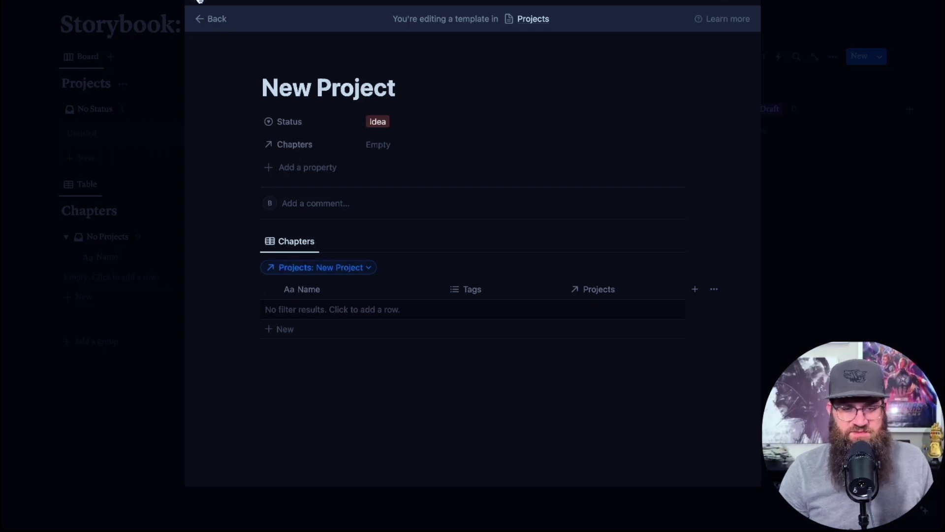
left_click(208, 21)
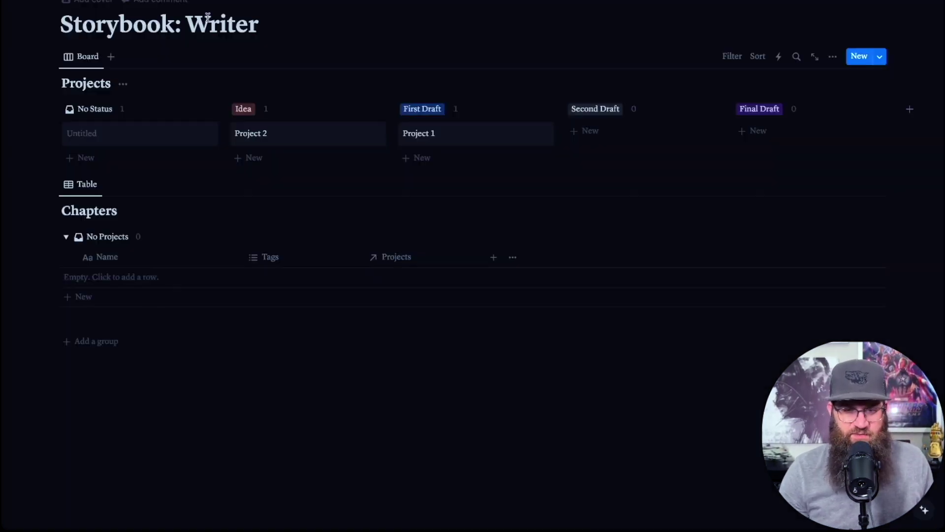
Step: Give Project 1 the New Project template and add Chapter 1, Chapter 2 and Chapter 3 rows
left_click(481, 143)
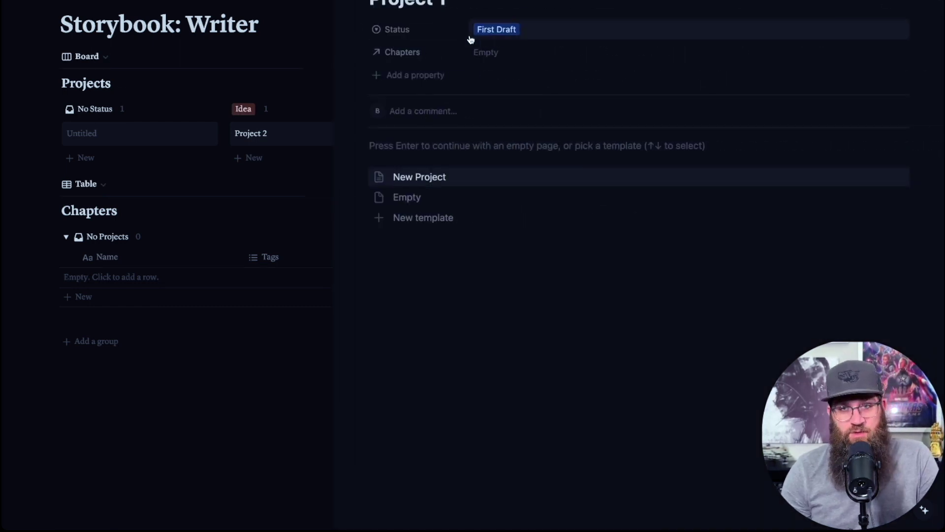
left_click(421, 181)
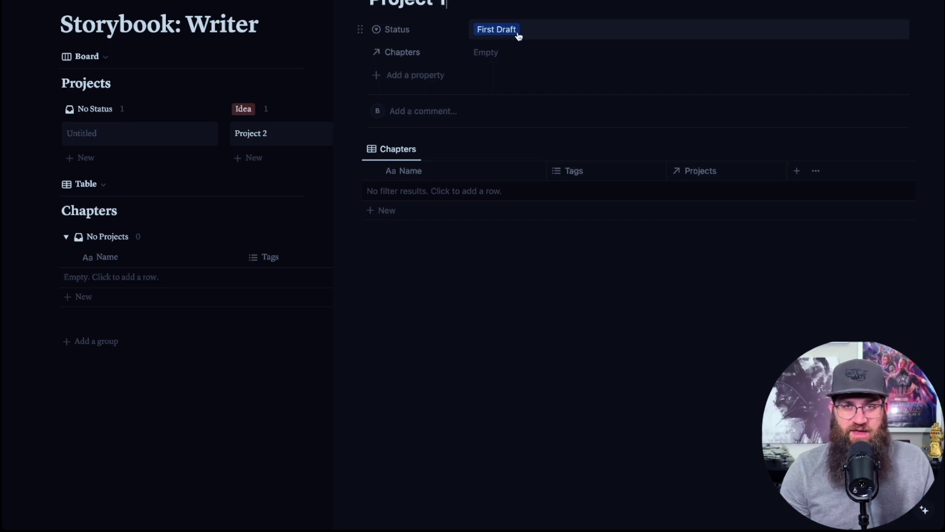
left_click(412, 193)
type("Cha")
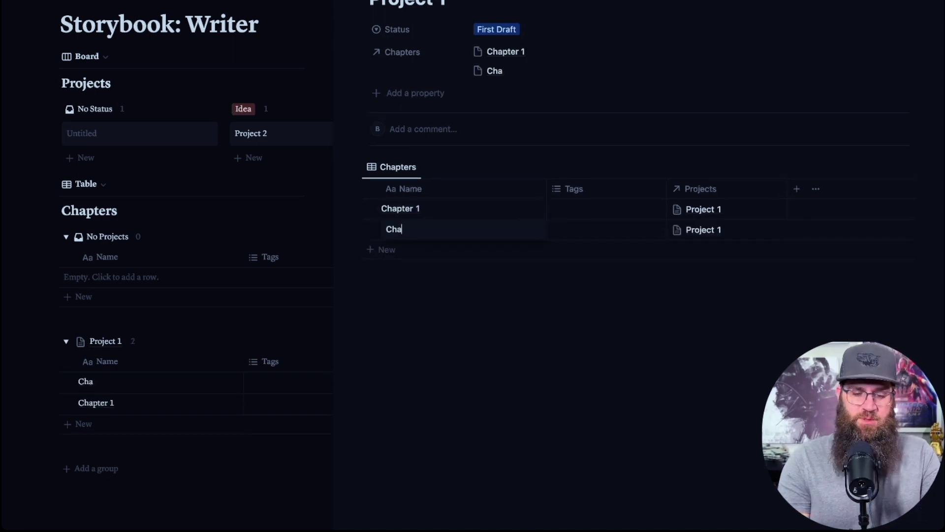
type("pter 2")
key("Return")
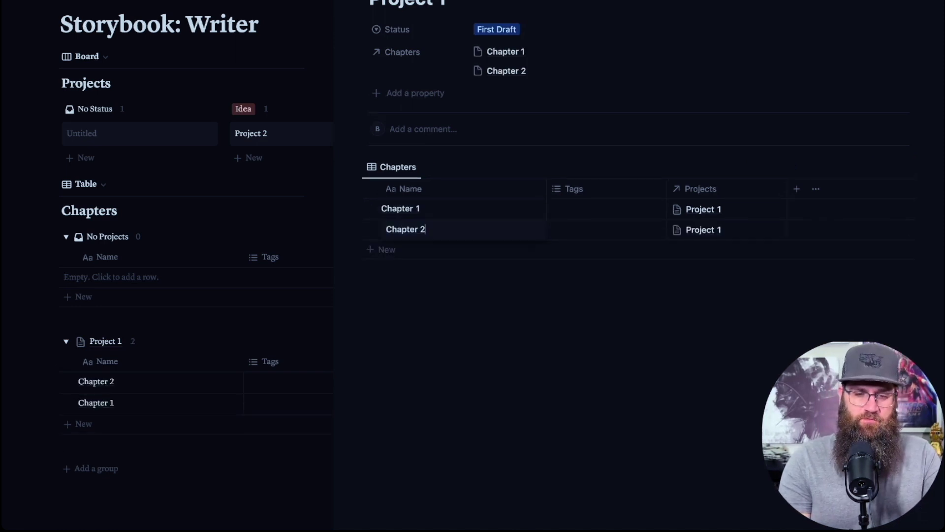
type("Chapter 3")
key("Return")
left_click(321, 36)
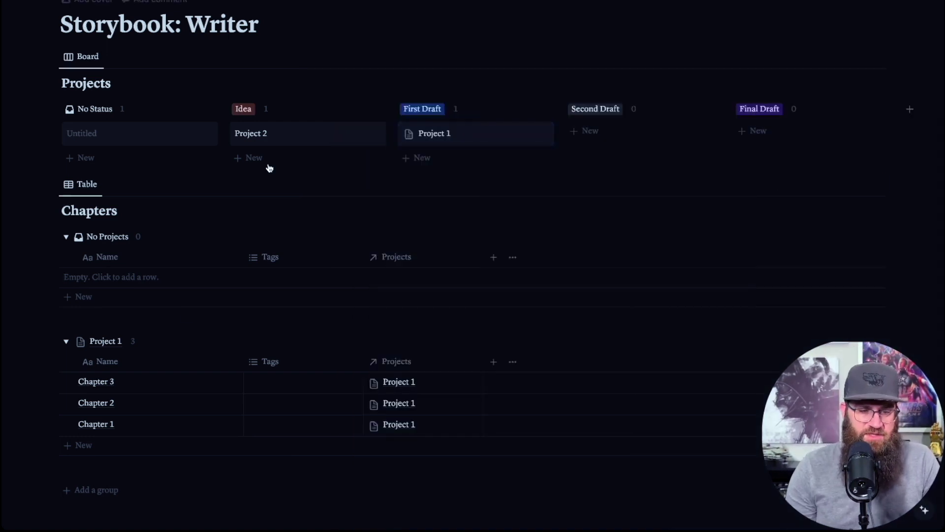
scroll(123, 340, "down", 1)
scroll(123, 341, "down", 1)
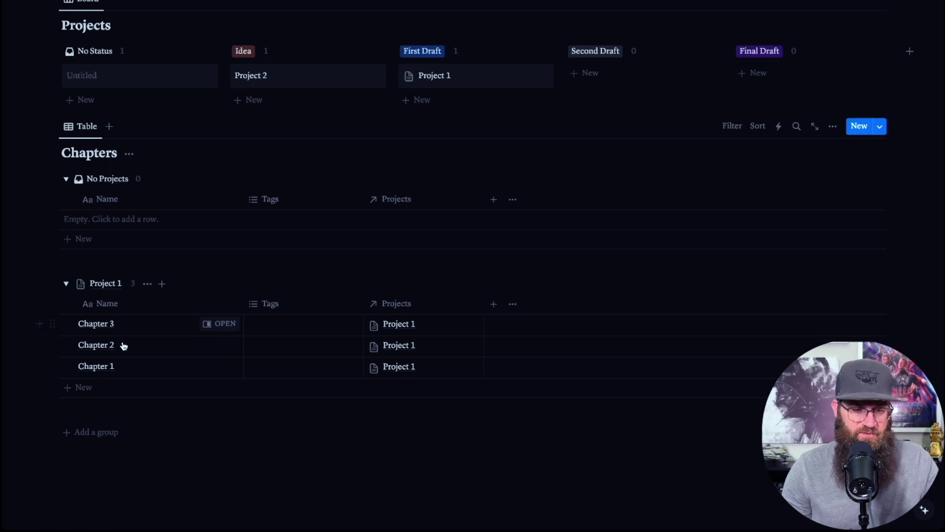
scroll(148, 238, "up", 5)
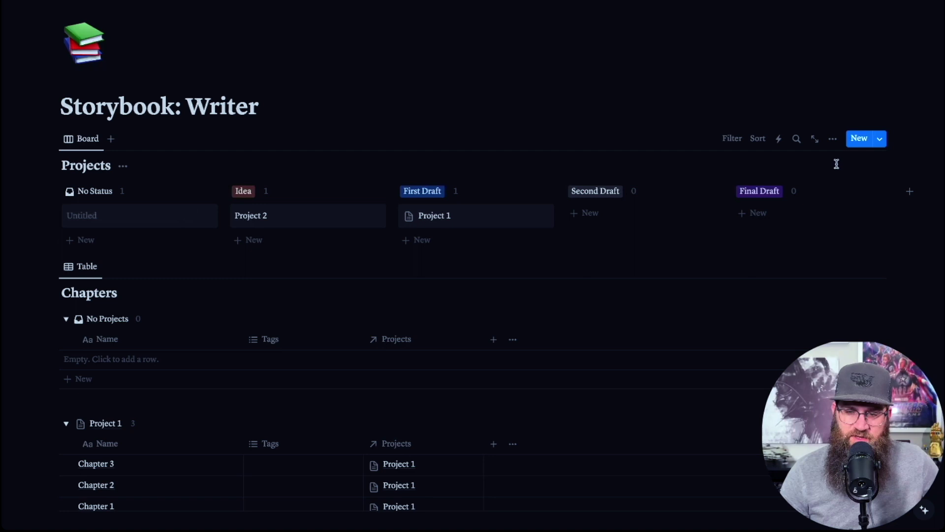
Step: Set New Project as the default Projects template for all views
left_click(881, 143)
left_click(924, 182)
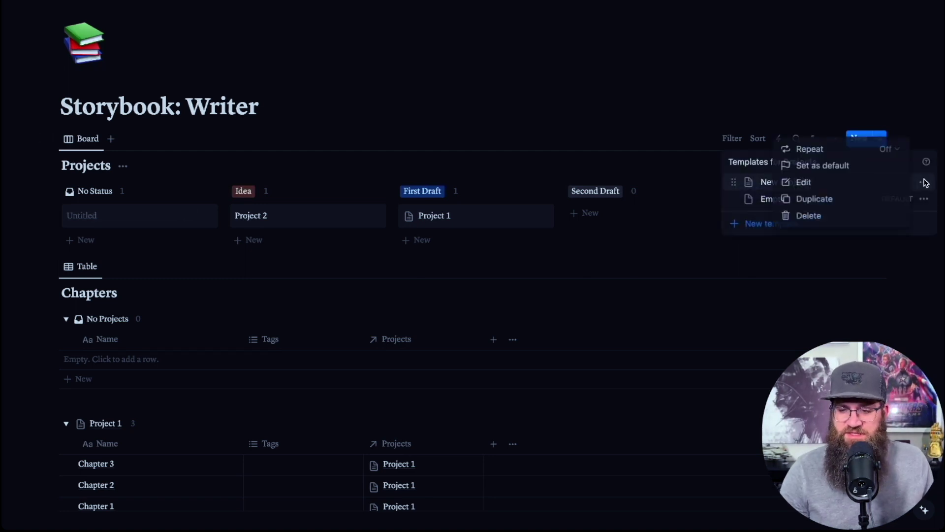
left_click(821, 166)
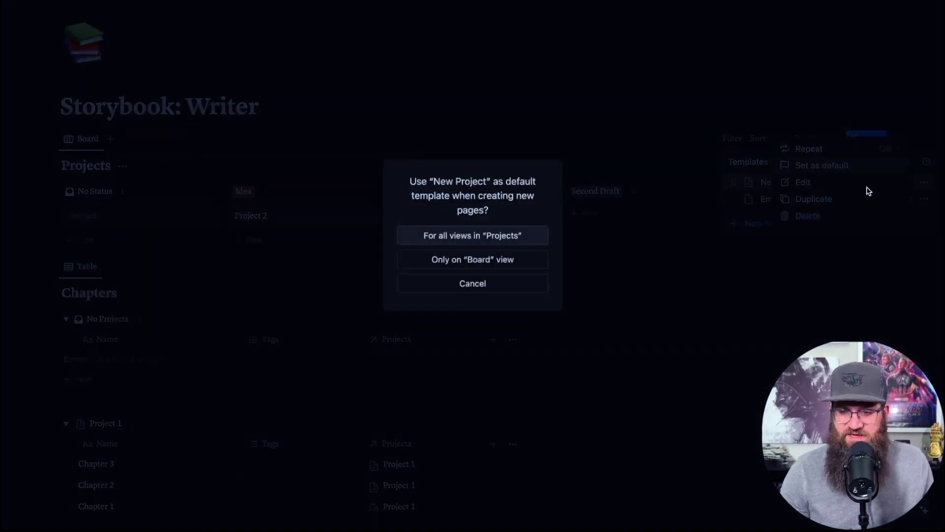
left_click(472, 237)
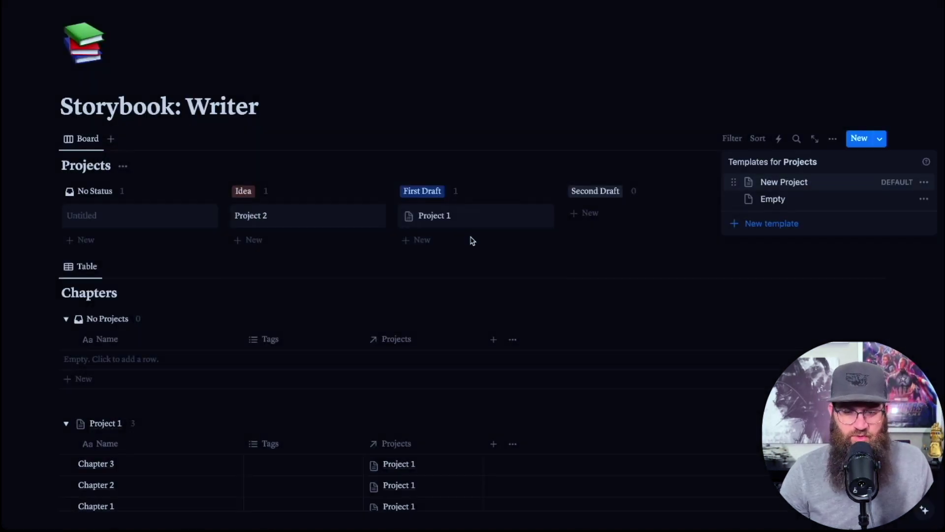
left_click(581, 153)
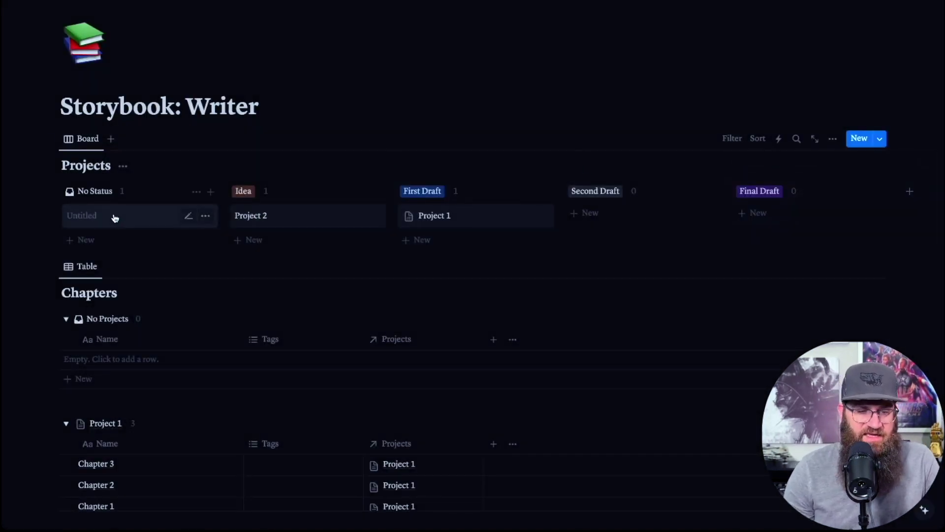
Step: Replace the Untitled card with a 'Project 3' card under Idea and hide the No Status group
right_click(90, 218)
left_click(123, 256)
left_click(104, 215)
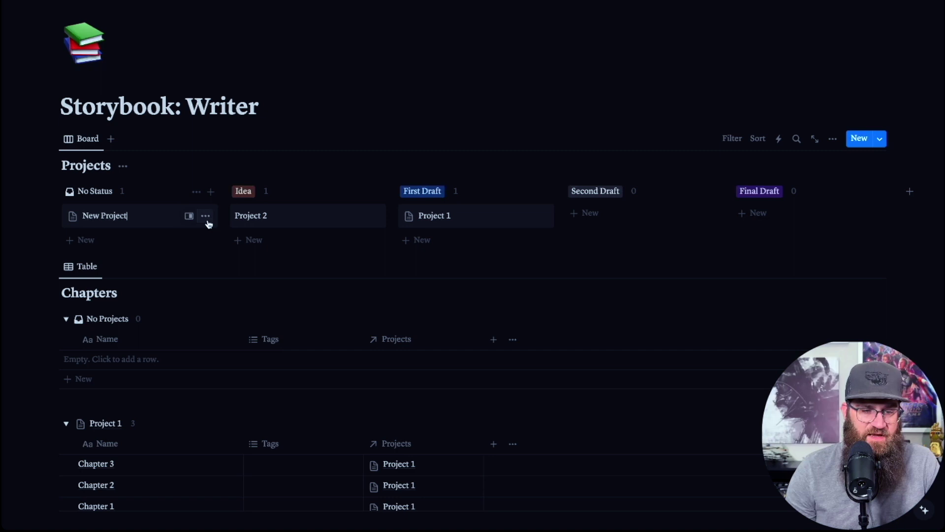
key("BackSpace")
key("BackSpace")
key("BackSpace")
key("BackSpace")
type("Project 3")
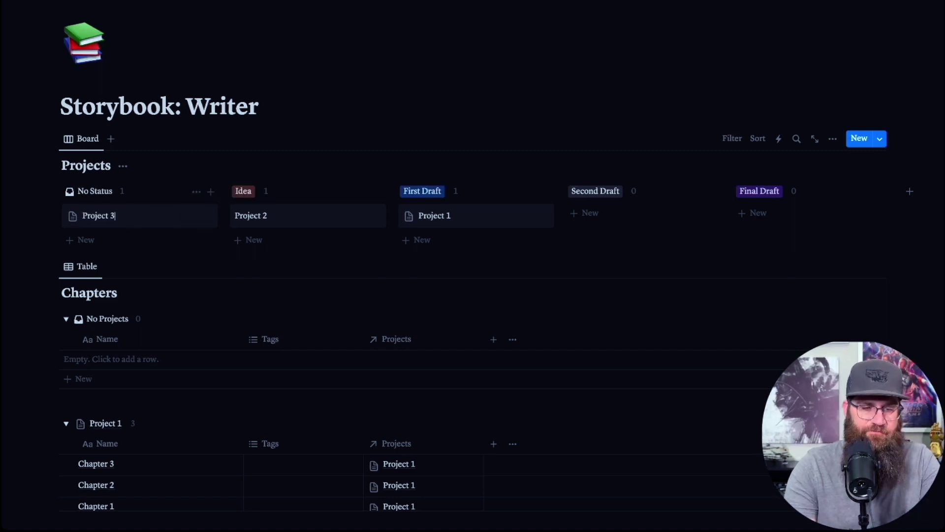
key("Escape")
left_click_drag(150, 217, 266, 232)
left_click(192, 212)
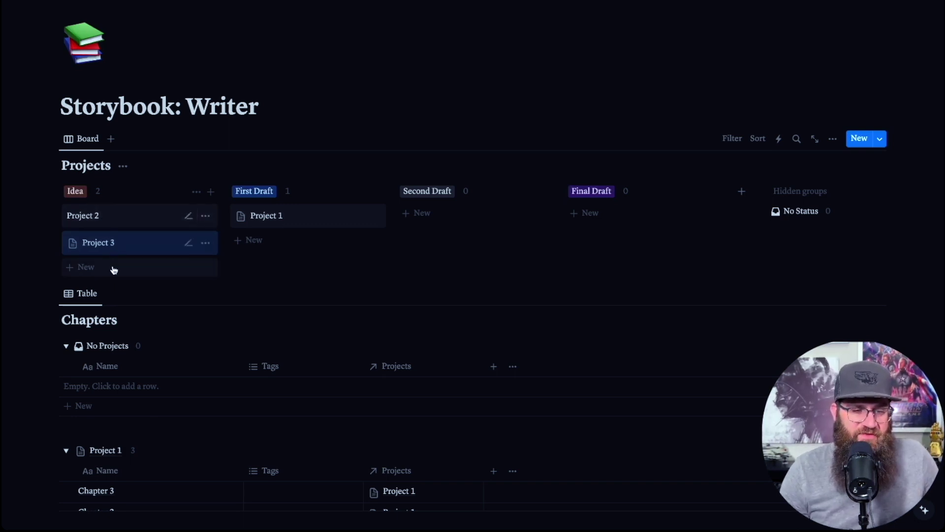
Step: Preview Project 2, move Project 1 across status columns, then show the Projects template list
left_click(134, 221)
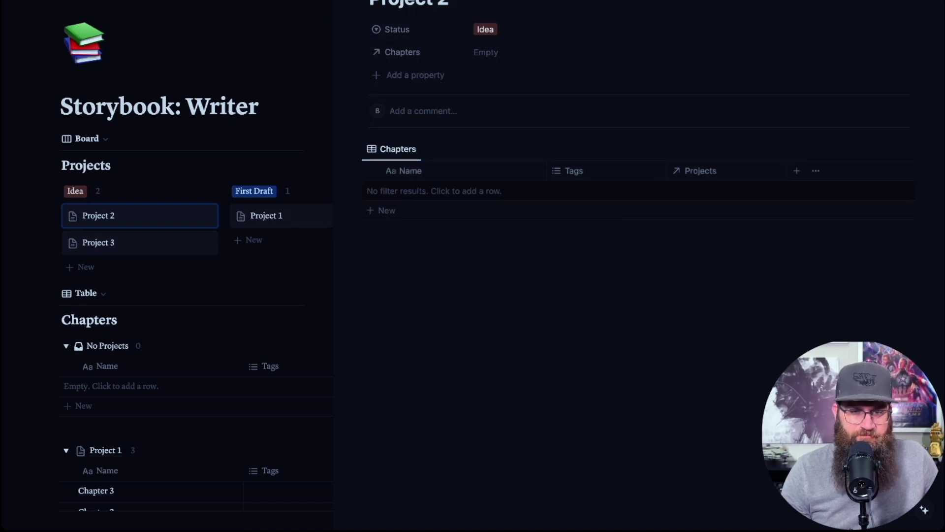
key("Escape")
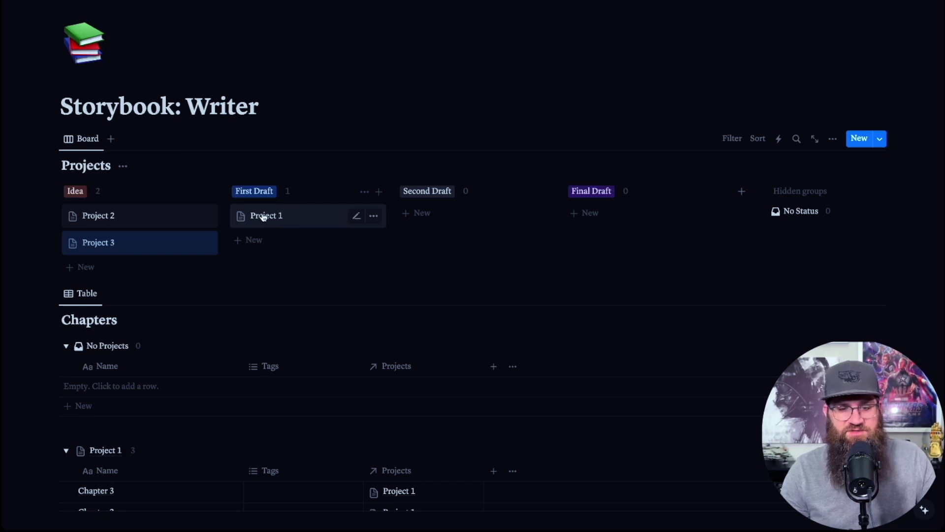
left_click_drag(299, 223, 317, 215)
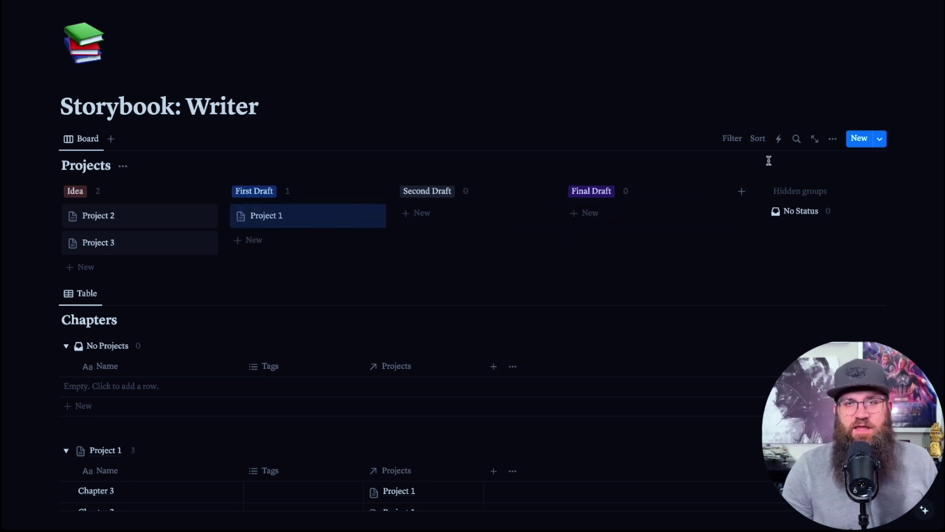
left_click(880, 138)
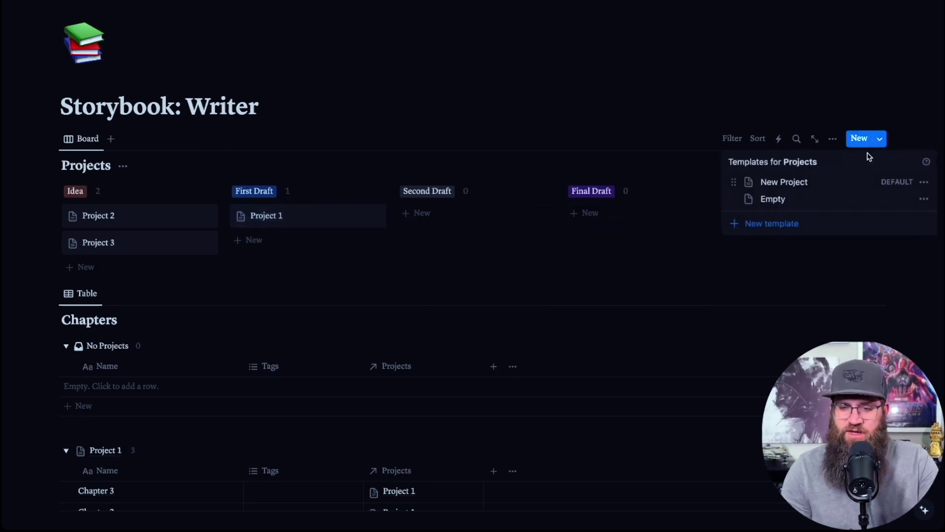
Step: Edit the New Project template and add a Heading 1 block 'Chapters' below the table
left_click(926, 182)
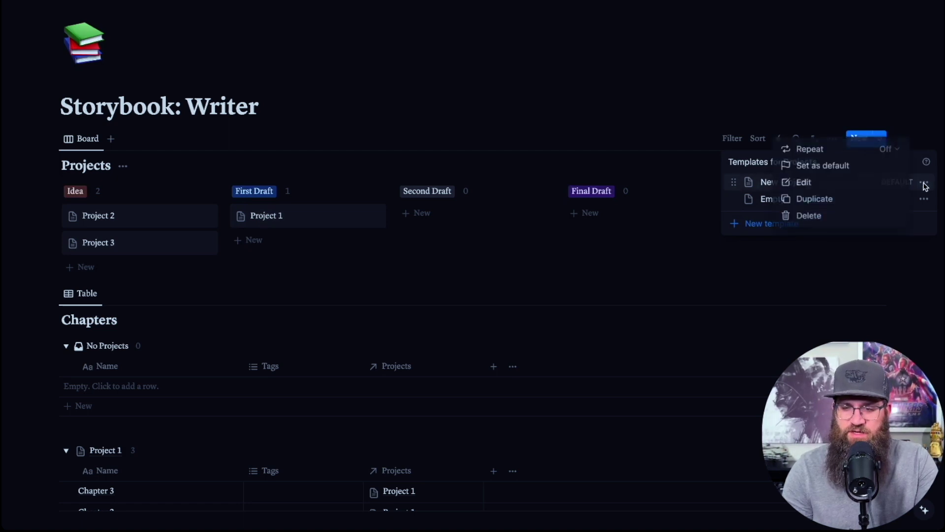
left_click(804, 182)
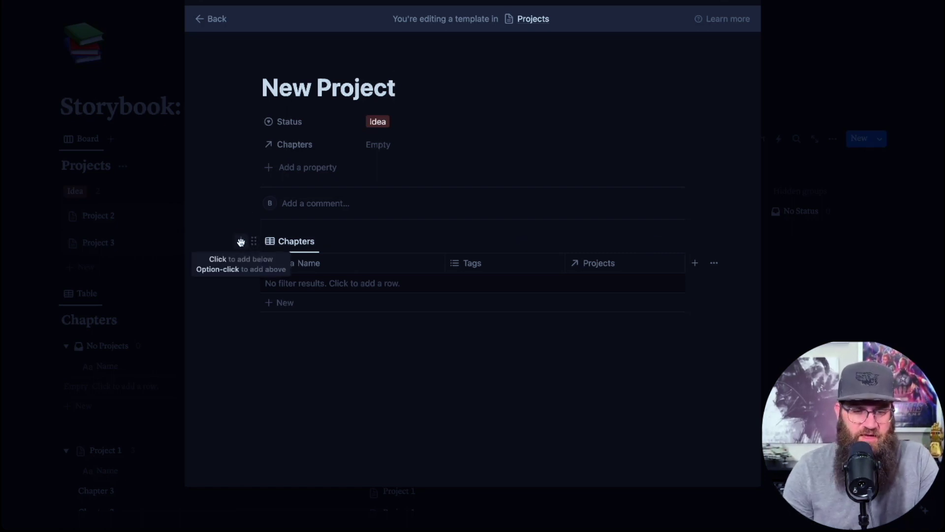
left_click(241, 242)
type("Head")
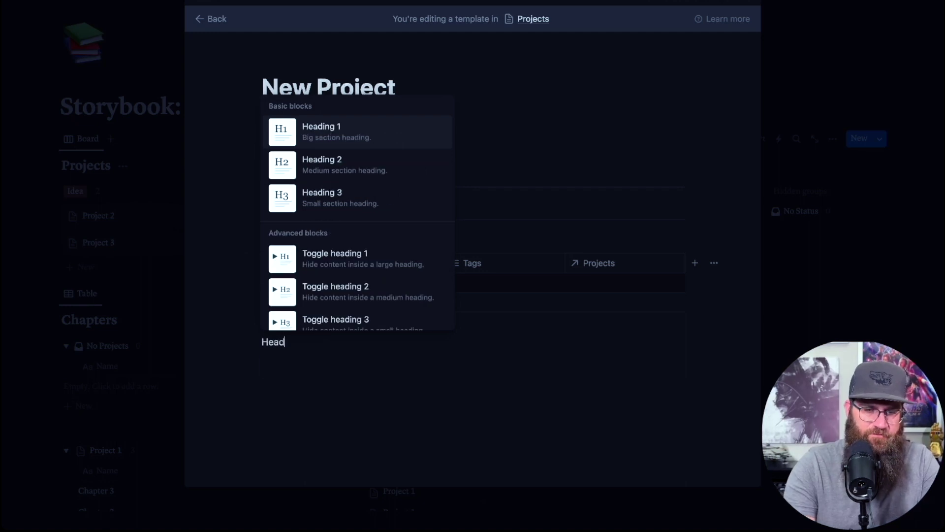
key("Return")
type("Chapters")
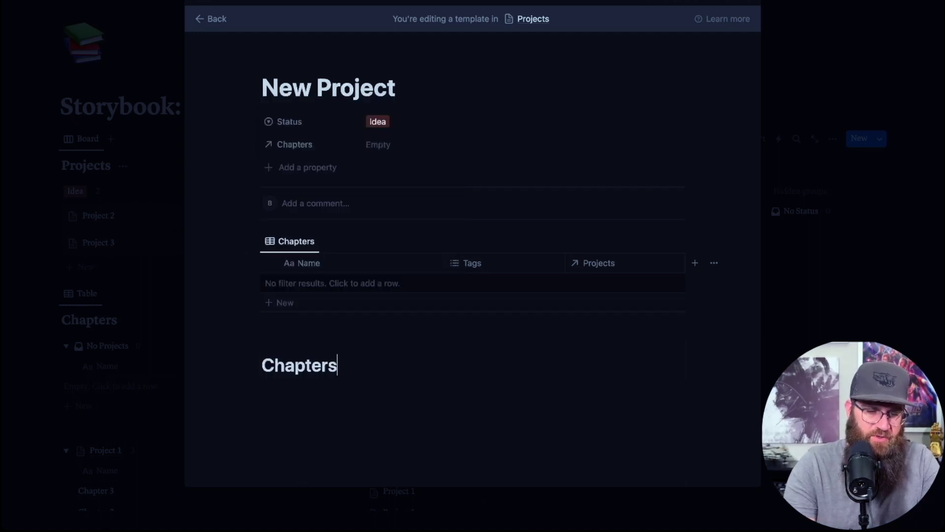
Step: Move the Chapters heading above the table, give it a gray background, and add an empty block below
left_click_drag(254, 365, 266, 226)
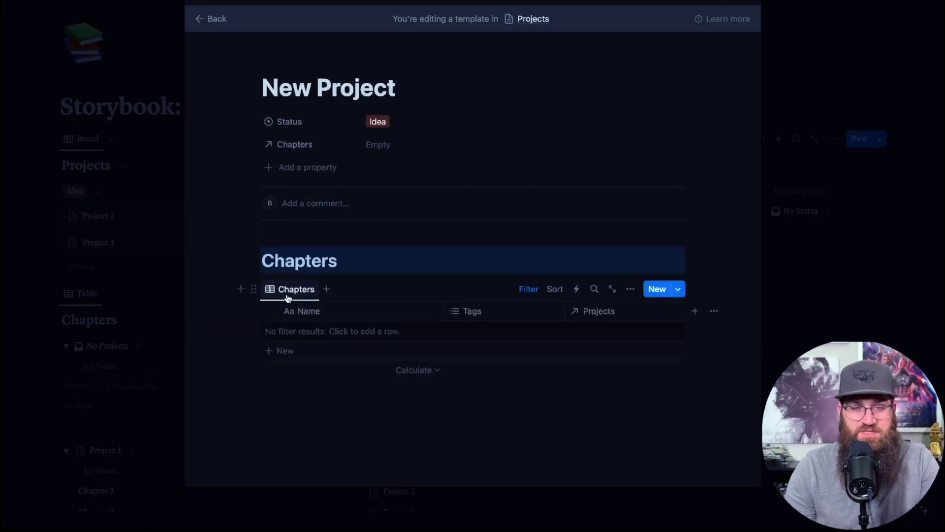
left_click(253, 260)
mouse_move(162, 270)
mouse_move(163, 340)
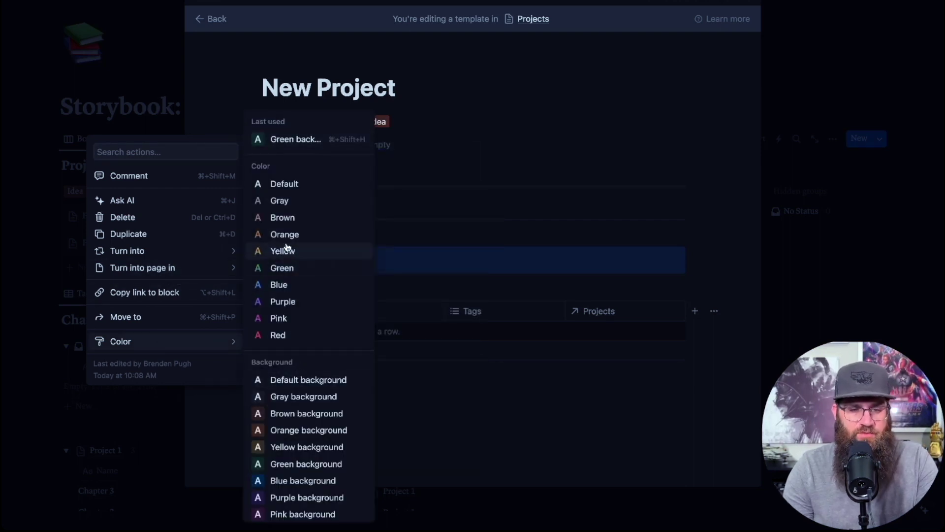
left_click(309, 396)
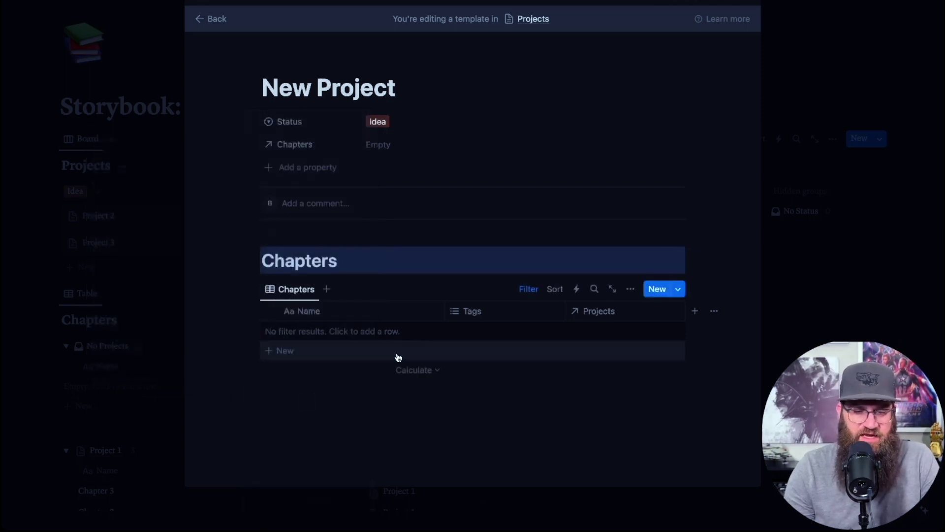
left_click(363, 396)
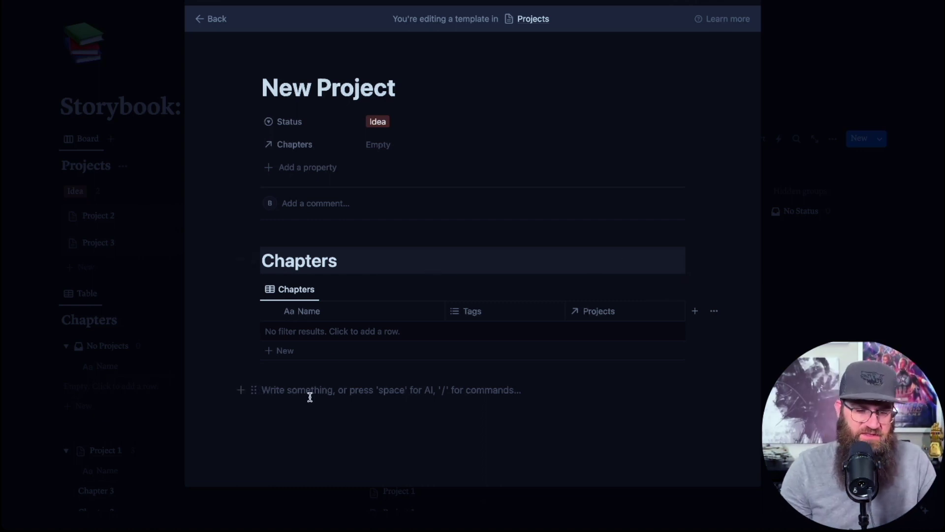
Step: Turn the empty line into a large 'Notes' heading
type("#")
key("BackSpace")
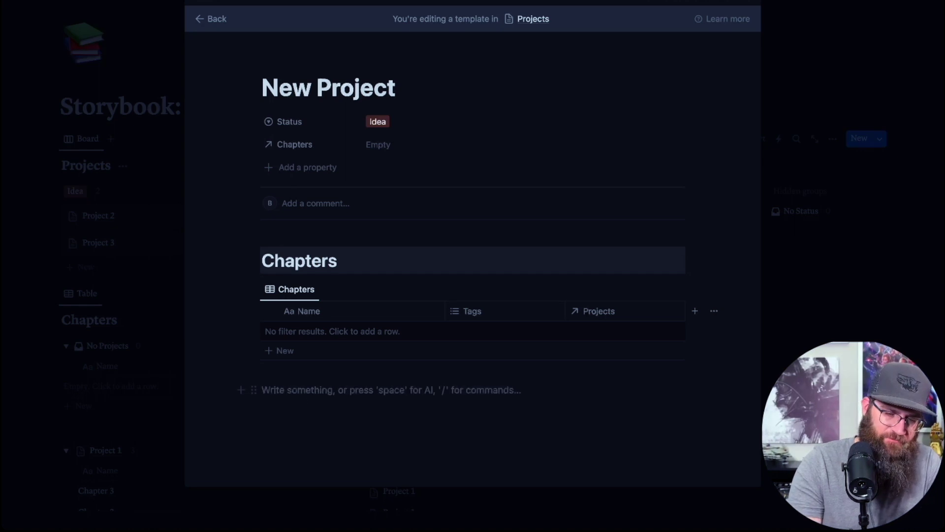
type("# Notes and")
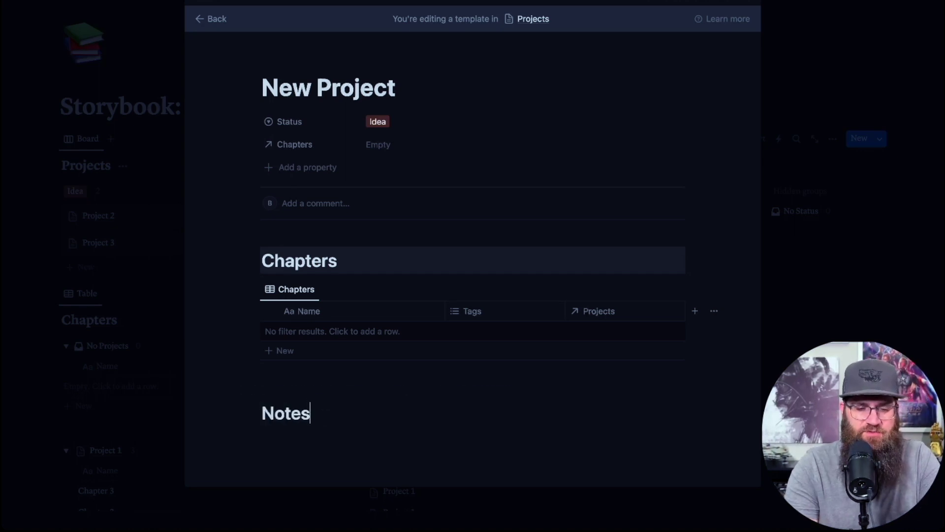
key("BackSpace")
key("BackSpace")
key("BackSpace")
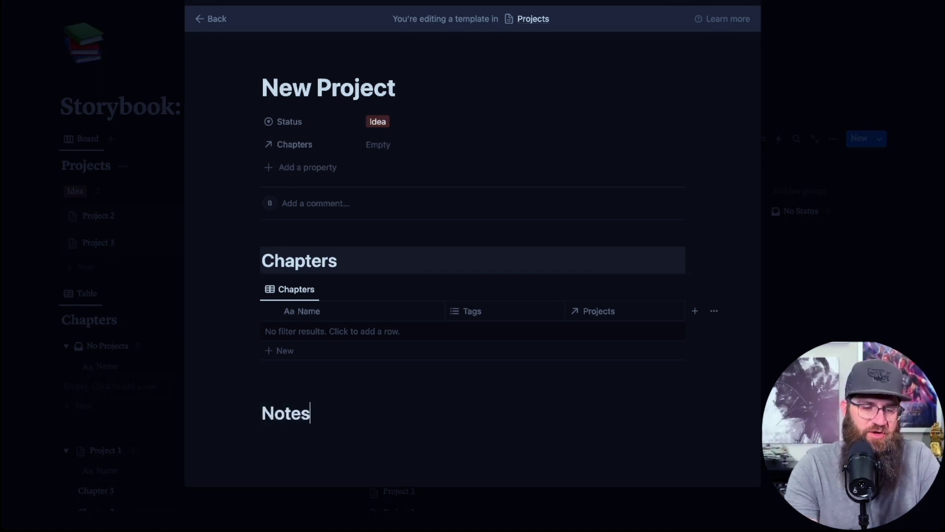
Step: Give the Notes heading a gray background and start a heading block on a new line below
key("super+slash")
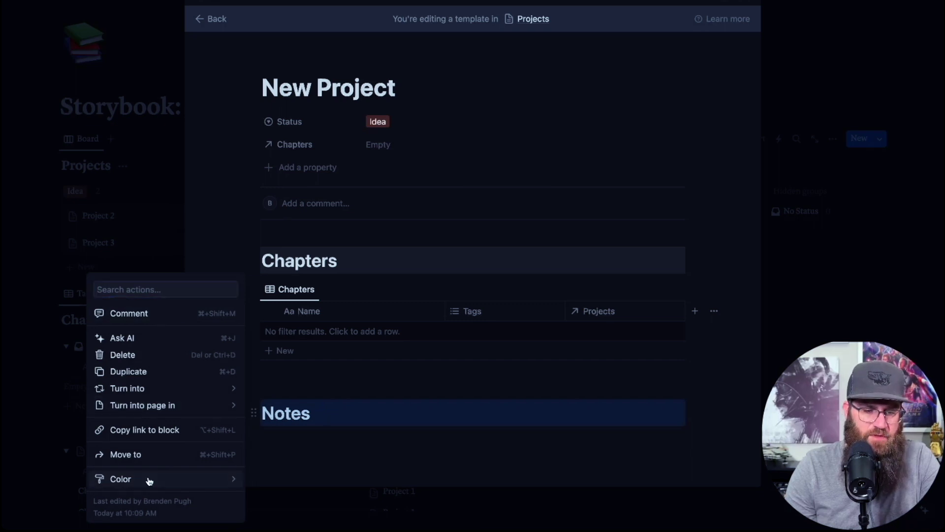
mouse_move(150, 480)
left_click(304, 397)
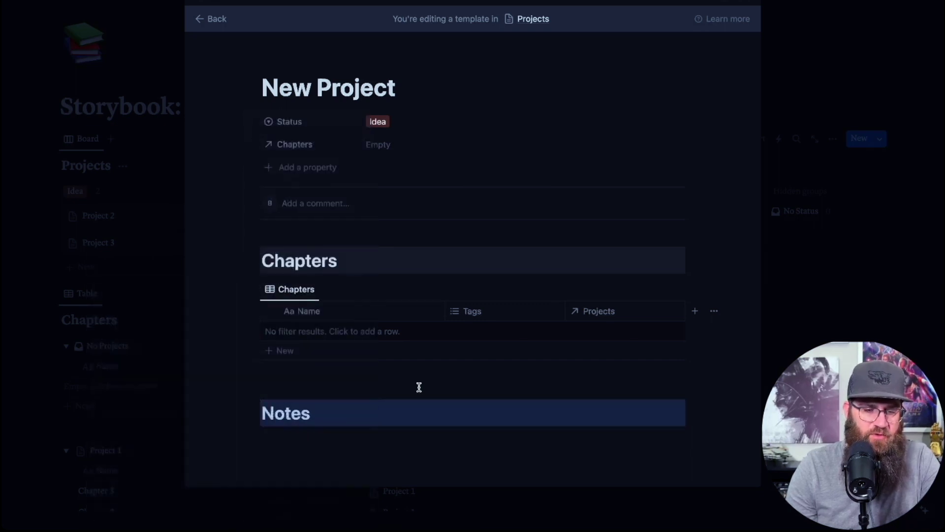
left_click(396, 416)
left_click(378, 449)
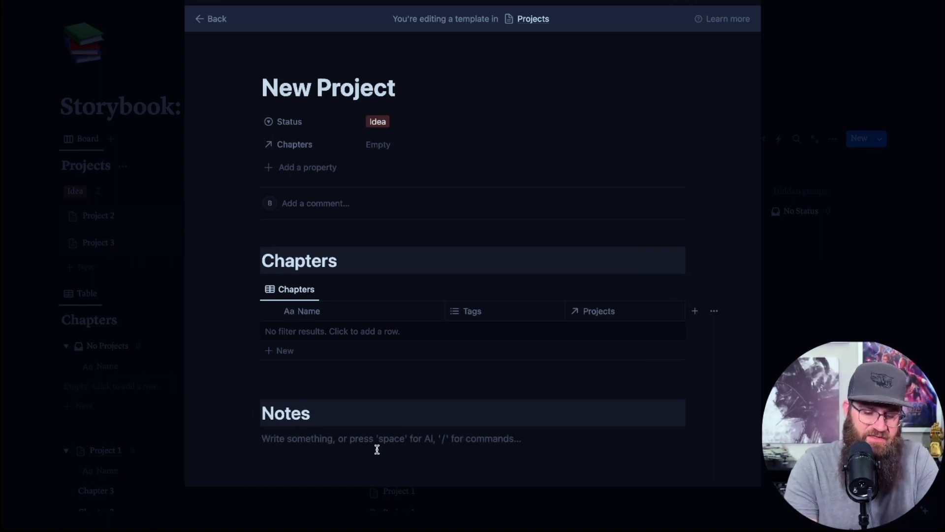
type("/head")
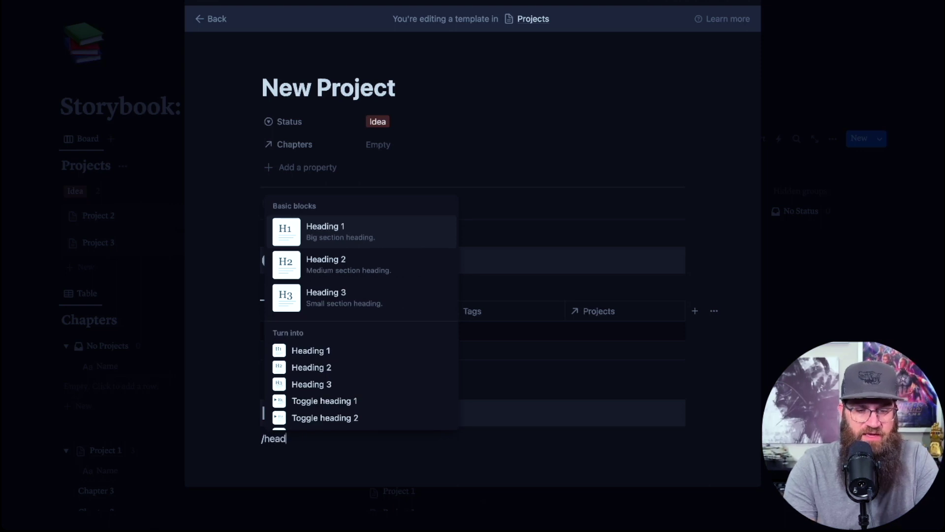
Step: Create a medium 'Notes' heading on the line below the Notes heading
scroll(344, 327, "down", 5)
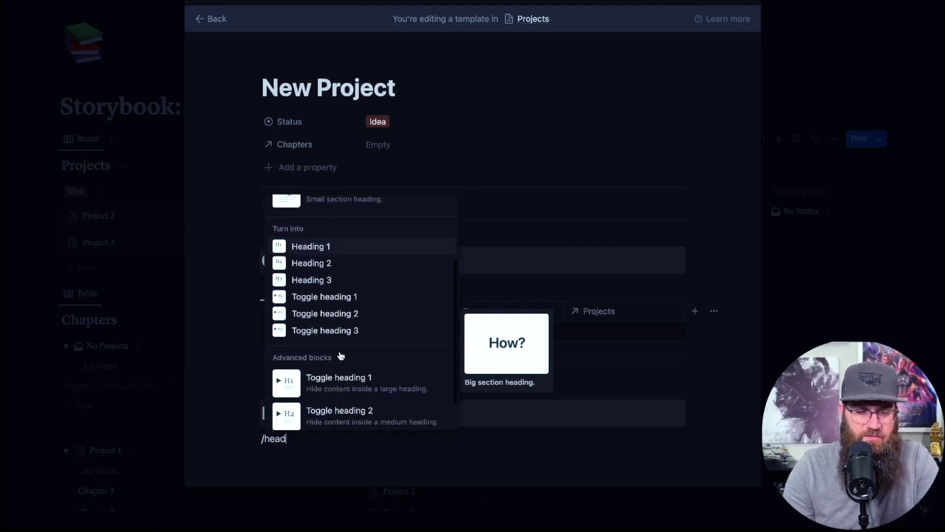
scroll(332, 302, "up", 5)
scroll(330, 318, "down", 3)
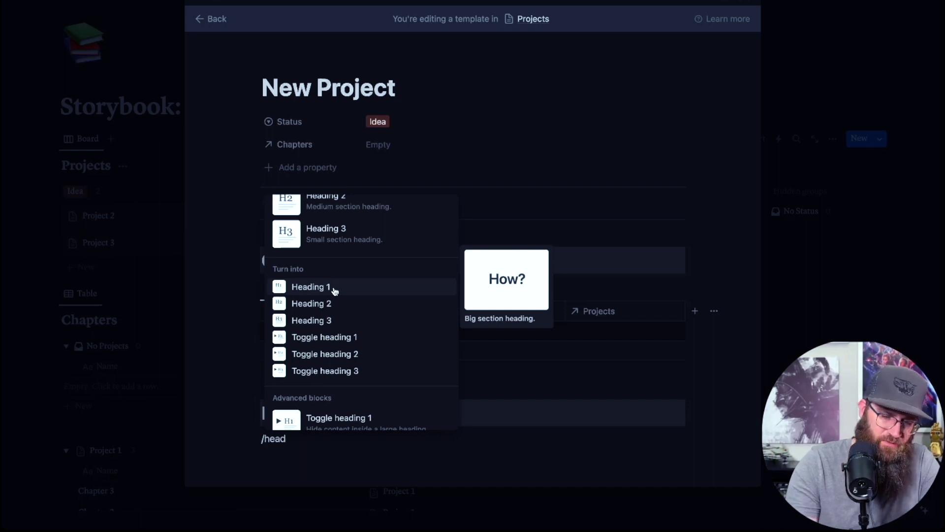
key("BackSpace")
key("BackSpace")
key("BackSpace")
key("BackSpace")
type("co")
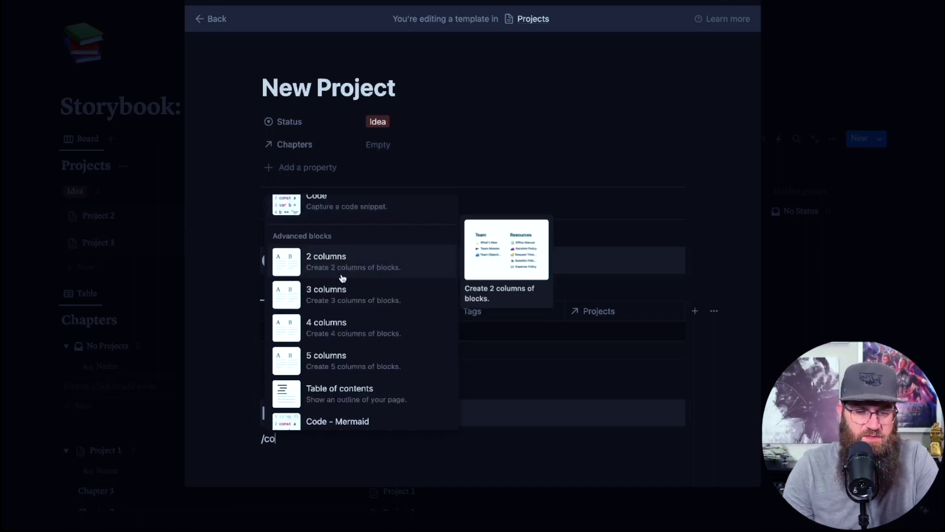
key("BackSpace")
key("BackSpace")
key("BackSpace")
scroll(536, 414, "down", 1)
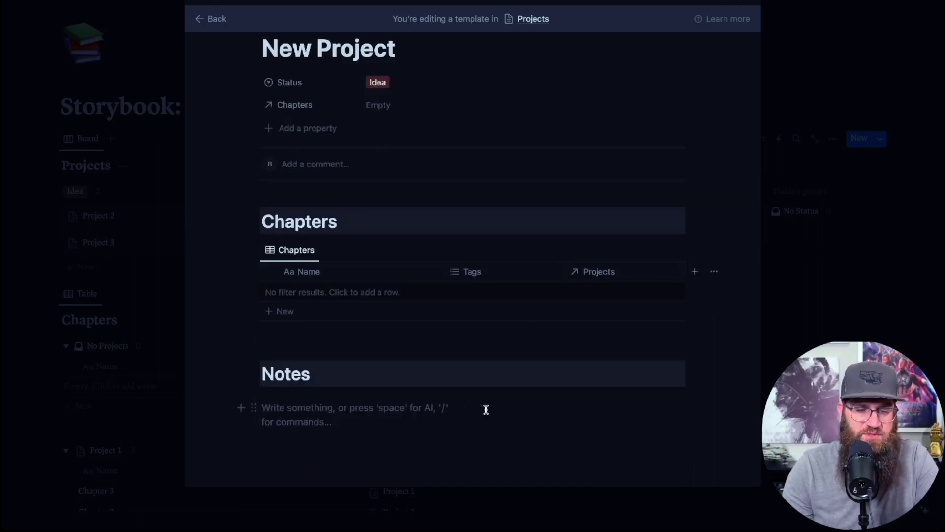
type("/")
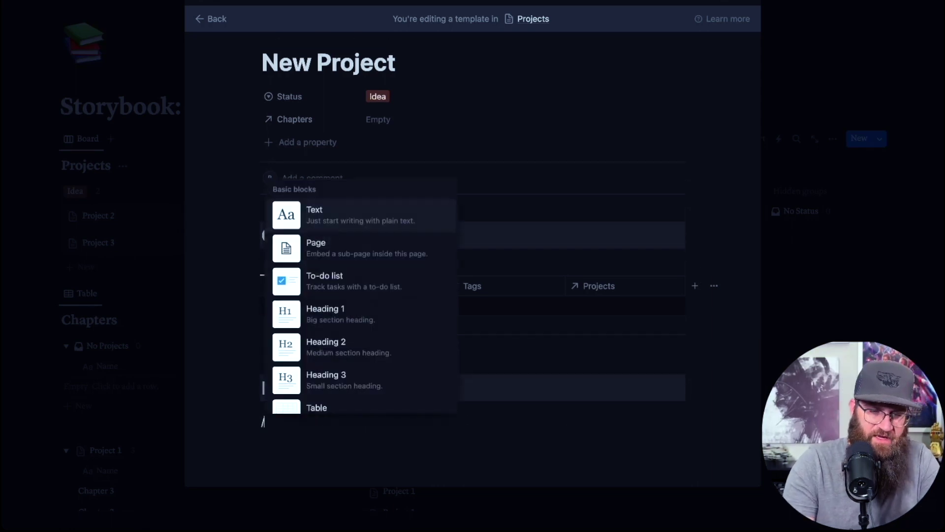
type("h")
left_click(337, 283)
type("Notes")
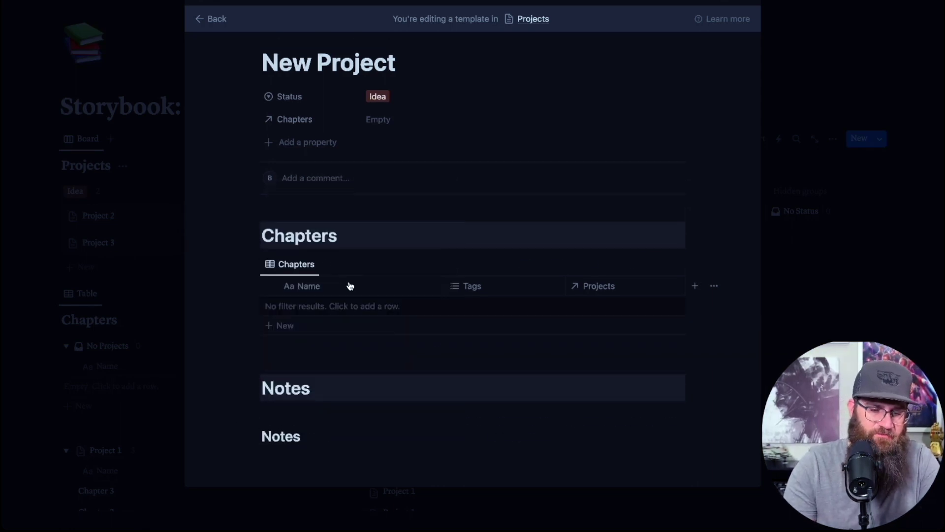
Step: Add a medium 'Characters' heading in a column beside the Notes subheading
left_click(510, 422)
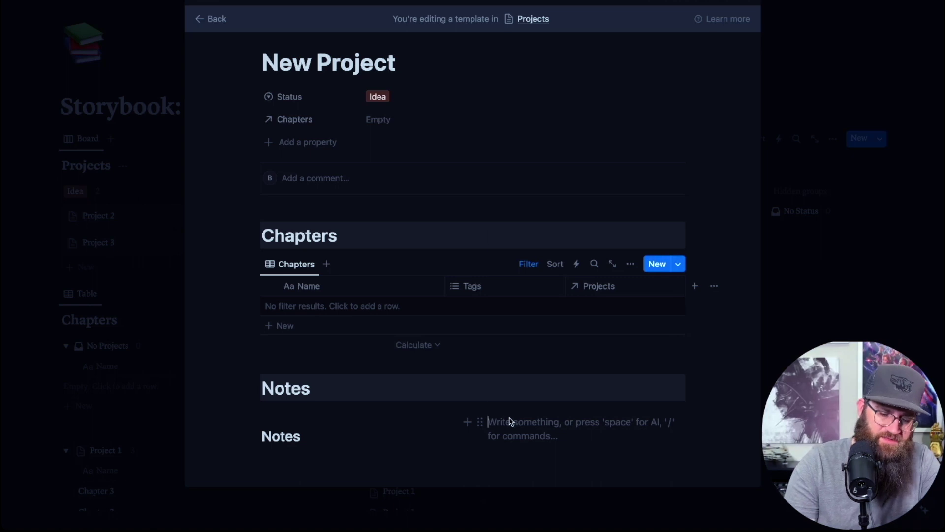
type("/h2")
key("Return")
type("Characters")
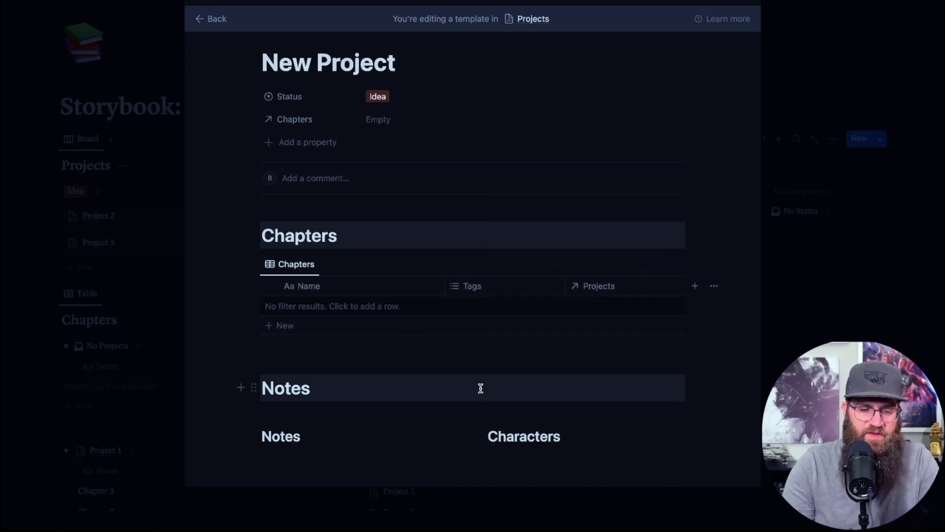
scroll(480, 389, "down", 1)
Step: Give both the Notes and Characters subheadings a gray background
left_click(254, 420)
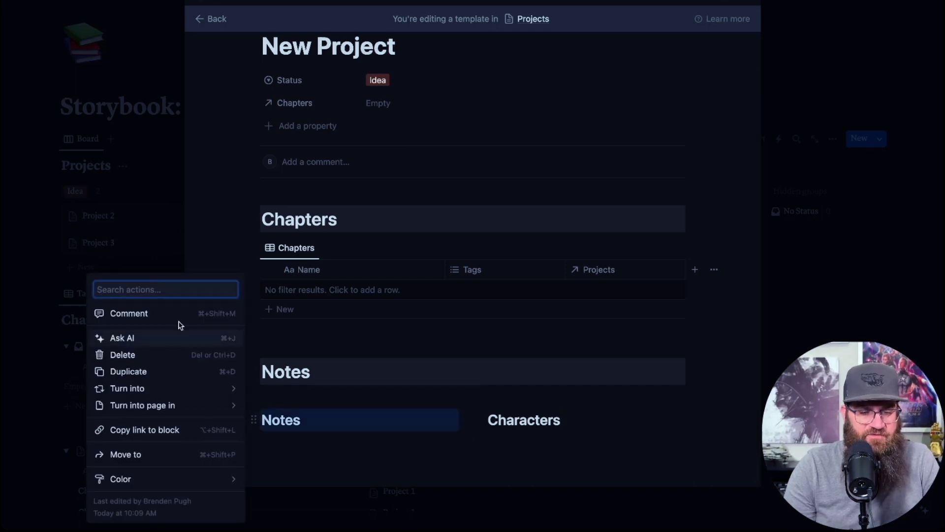
mouse_move(201, 479)
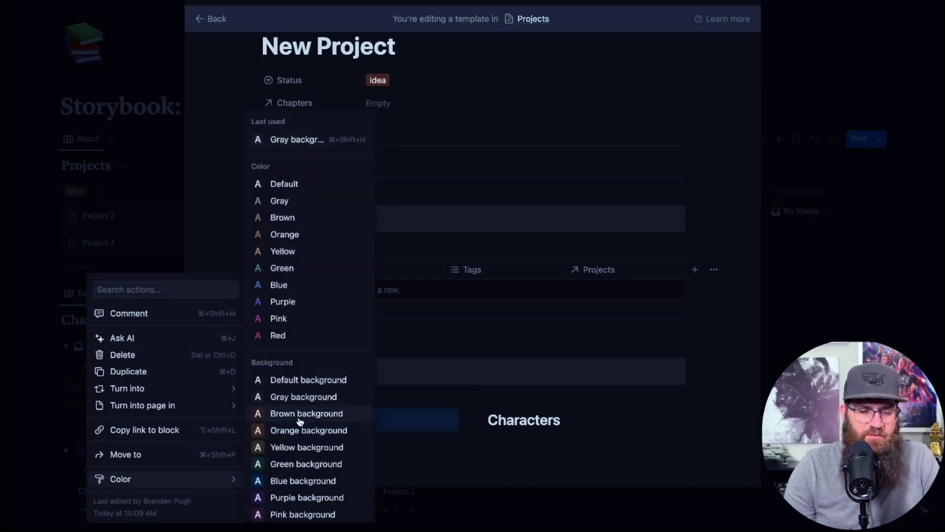
left_click(300, 397)
left_click(482, 420)
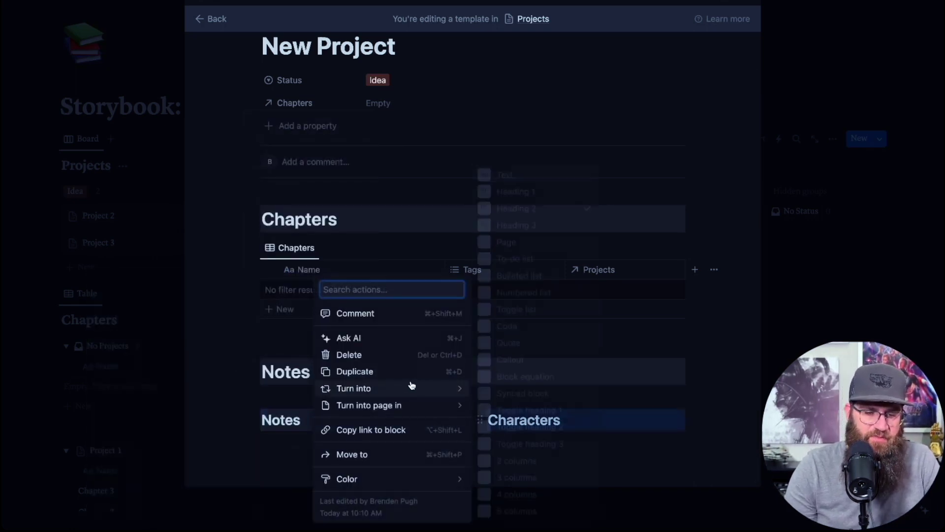
mouse_move(389, 480)
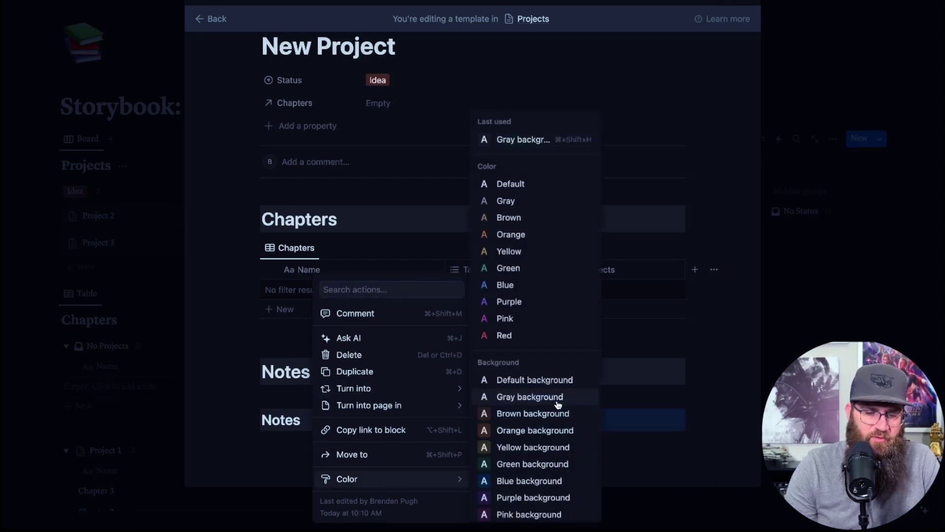
left_click(497, 397)
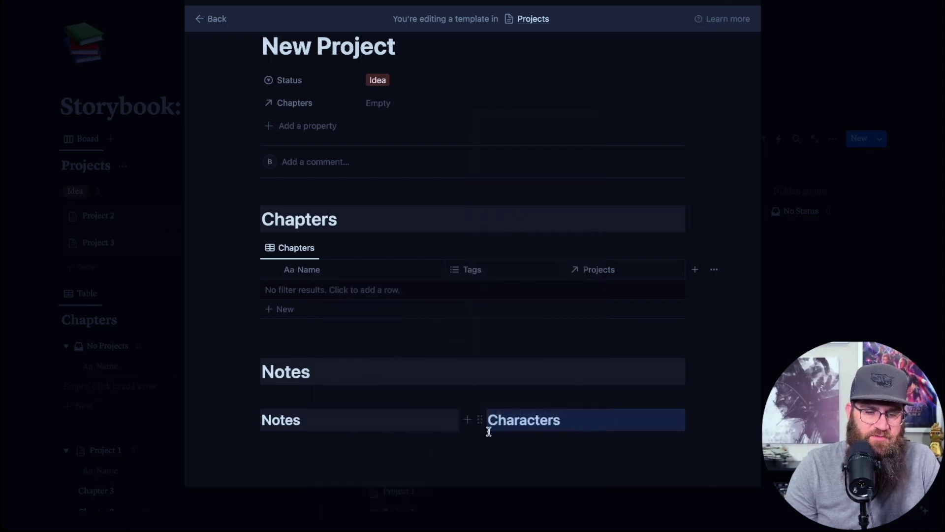
Step: Open and close the template page's ••• display options
left_click(746, 2)
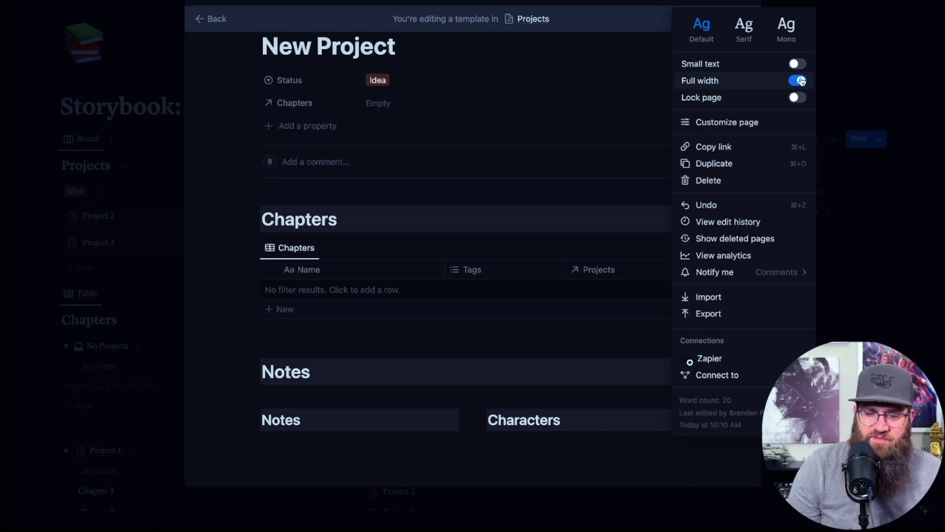
left_click(240, 229)
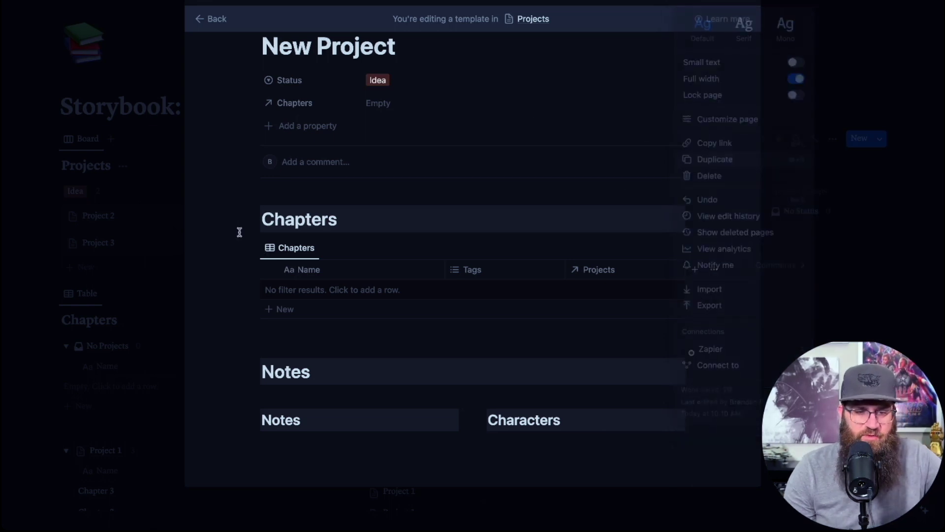
scroll(338, 428, "up", 2)
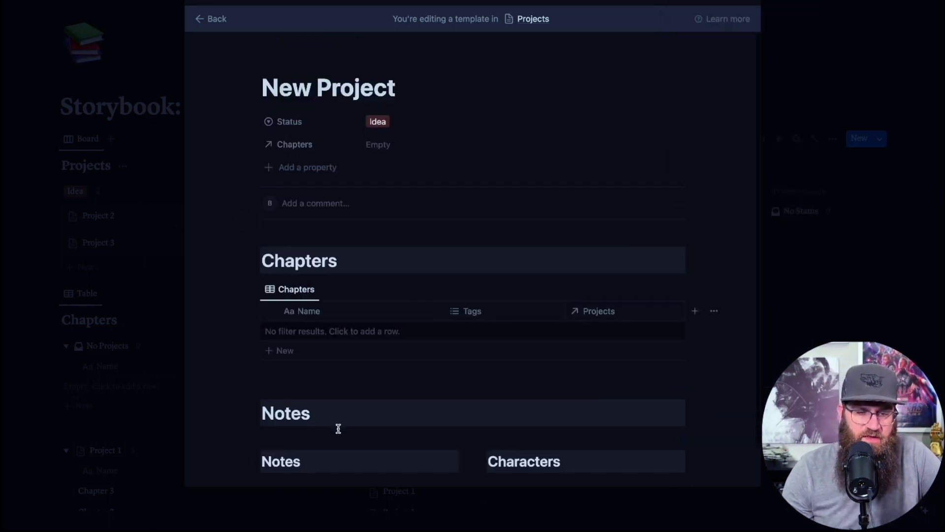
scroll(391, 388, "down", 2)
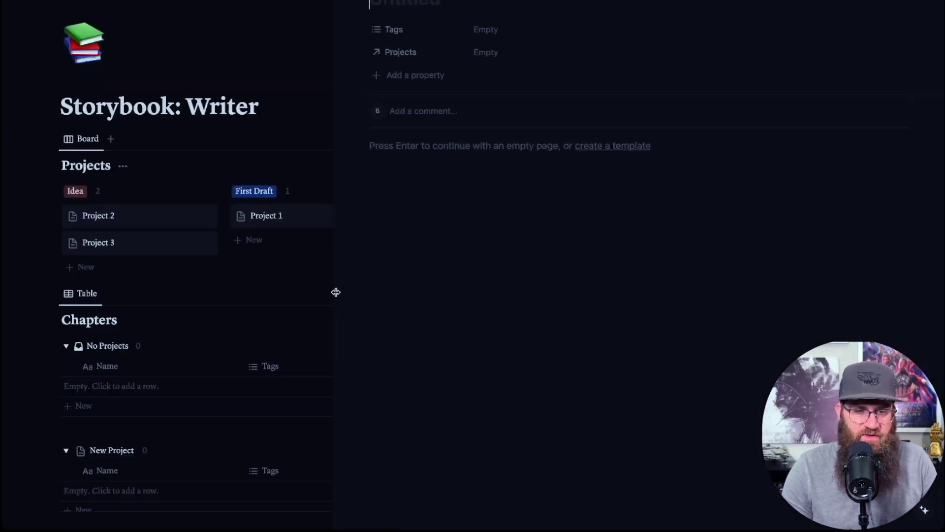
Step: Leave the template and review the Writer page's board and grouped Chapters table
key("Escape")
scroll(290, 250, "down", 6)
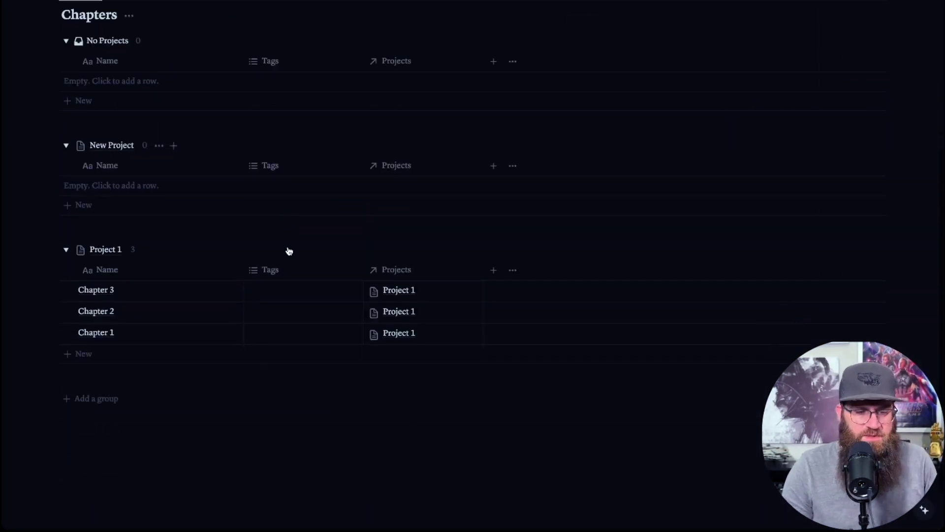
scroll(127, 204, "up", 1)
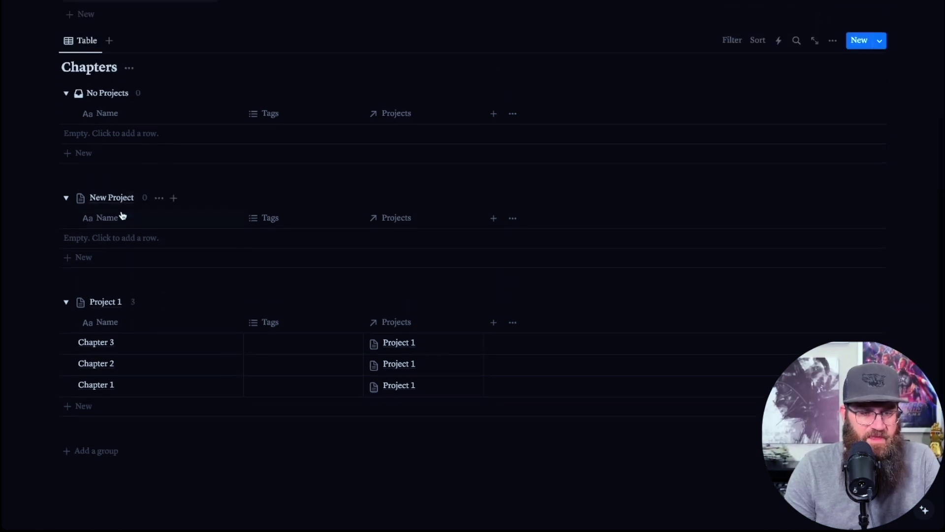
scroll(161, 199, "up", 4)
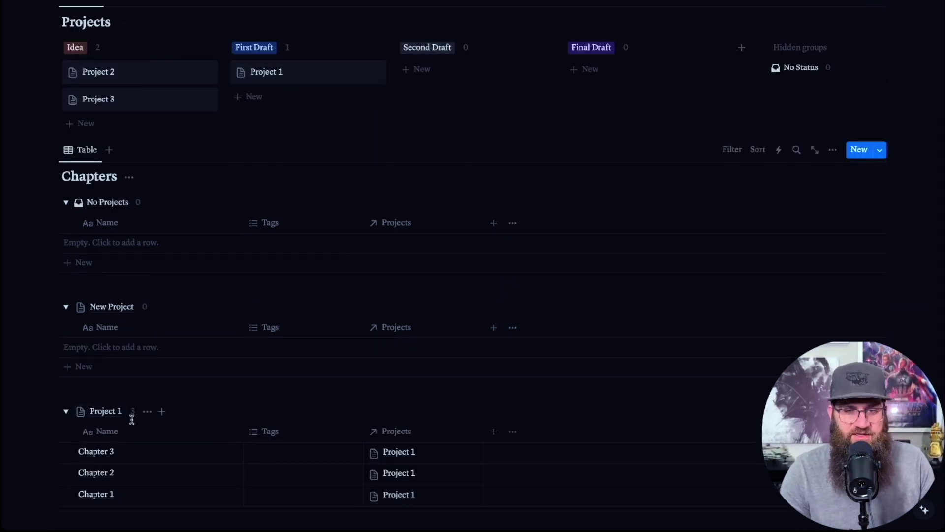
scroll(199, 262, "down", 2)
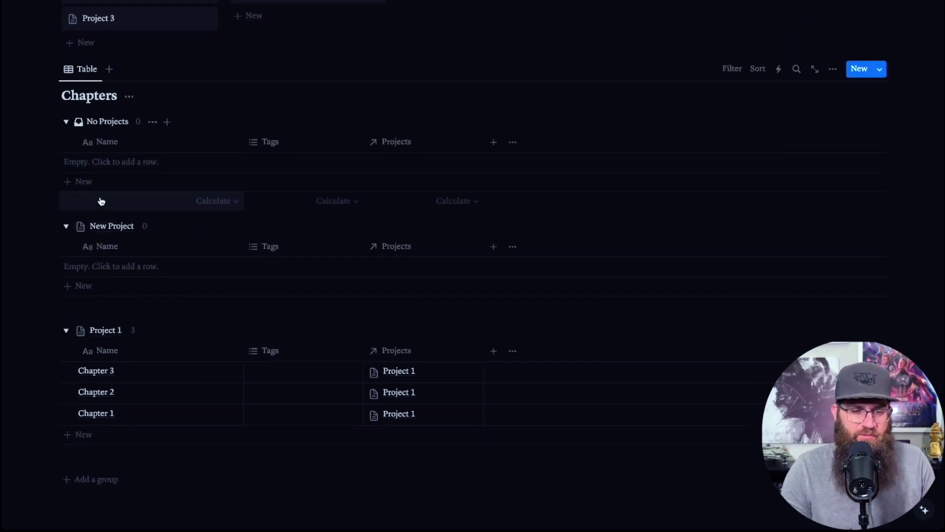
scroll(130, 104, "up", 3)
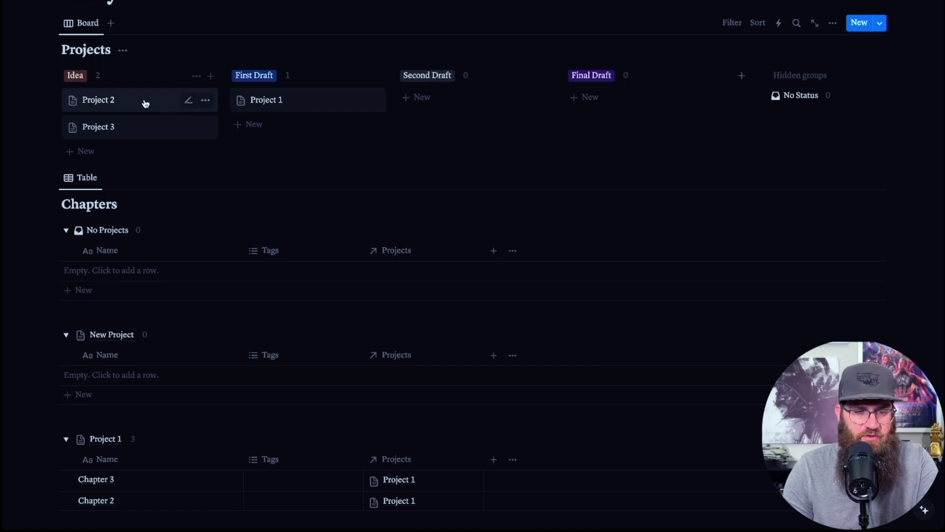
Step: Open Project 2 in a side peek and add a new chapter row to it
left_click(143, 102)
left_click(445, 193)
type("Chat")
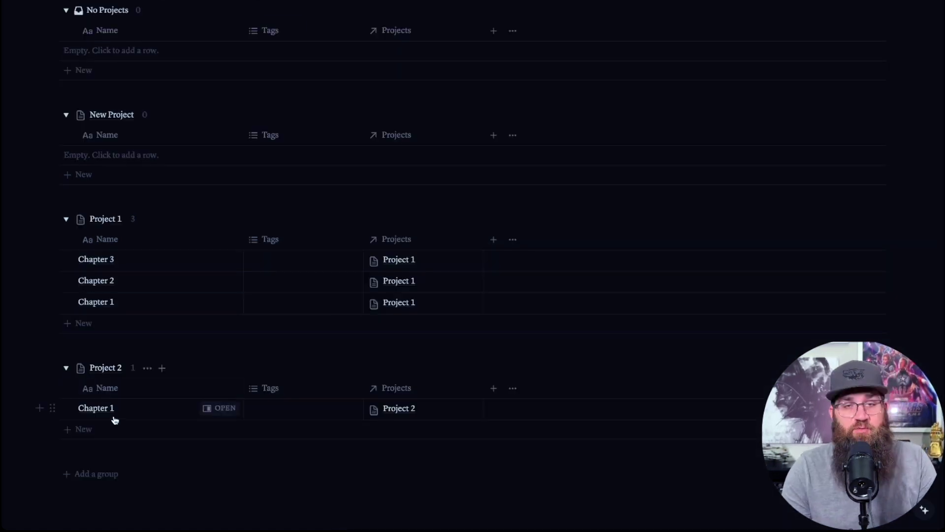
scroll(192, 389, "up", 3)
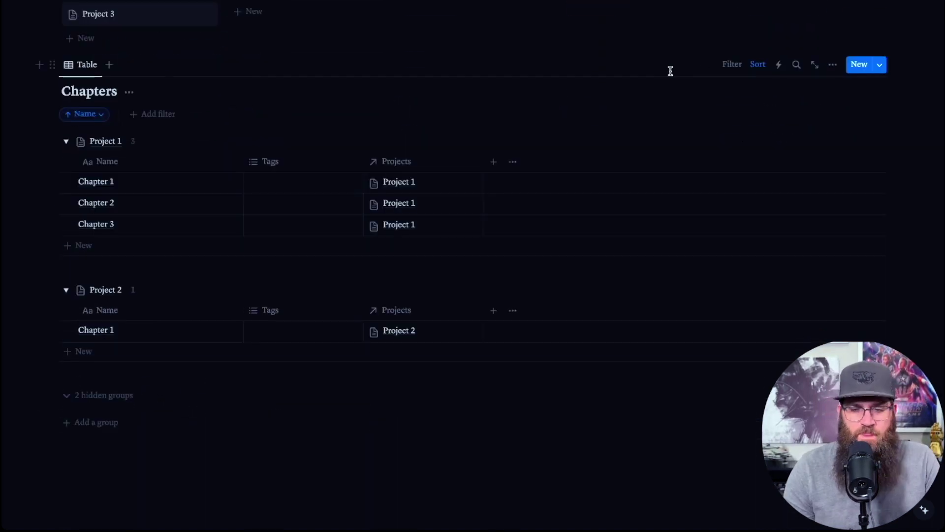
Step: Add a Name ascending sort to the Chapters table
left_click(758, 65)
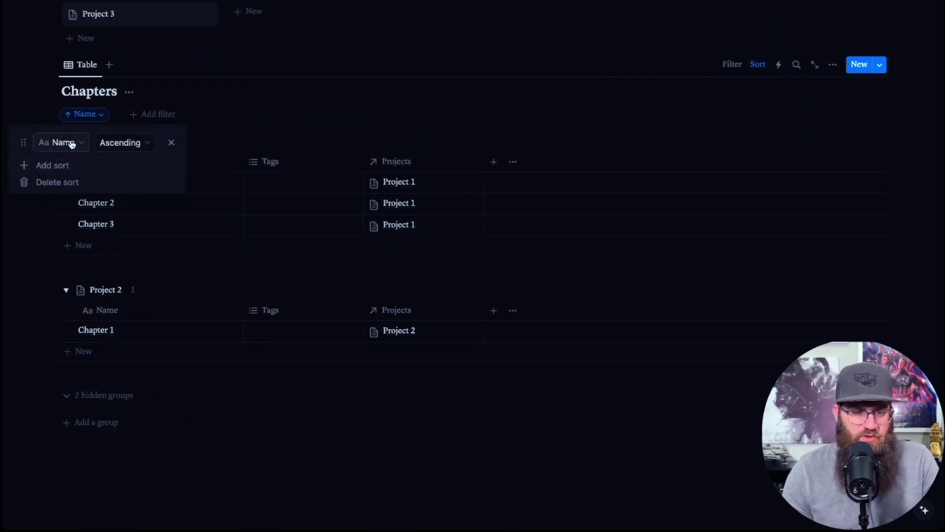
left_click(28, 194)
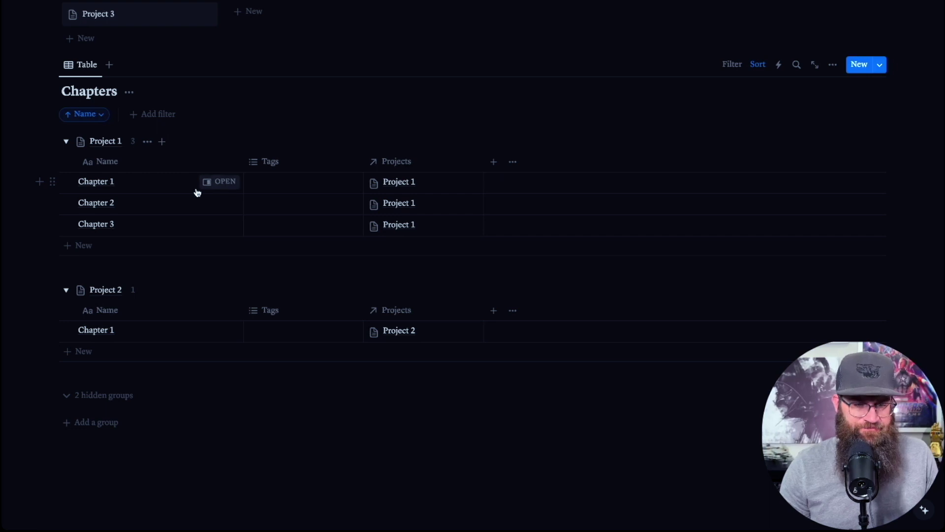
scroll(206, 185, "down", 1)
scroll(207, 184, "up", 5)
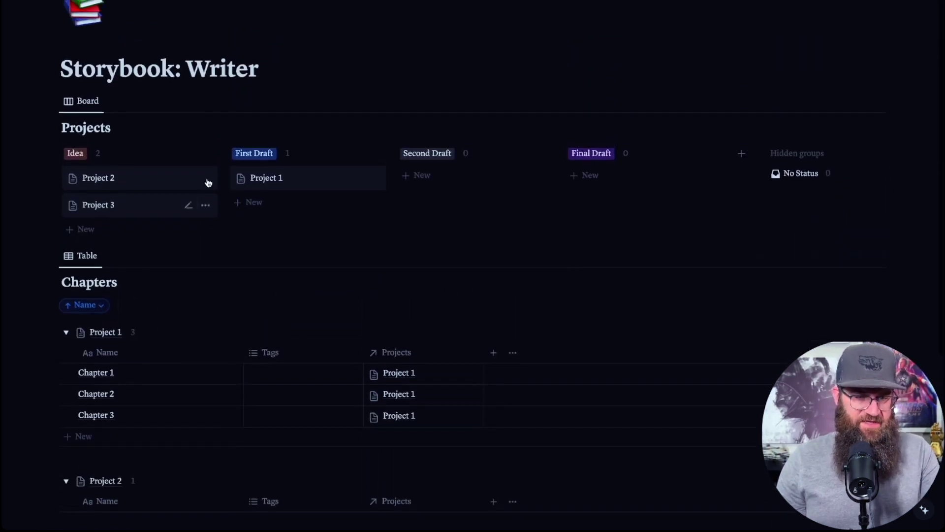
Step: Add a gray-backed 'Projects' heading above the board and give the Chapters heading a gray background
left_click_drag(47, 328, 55, 96)
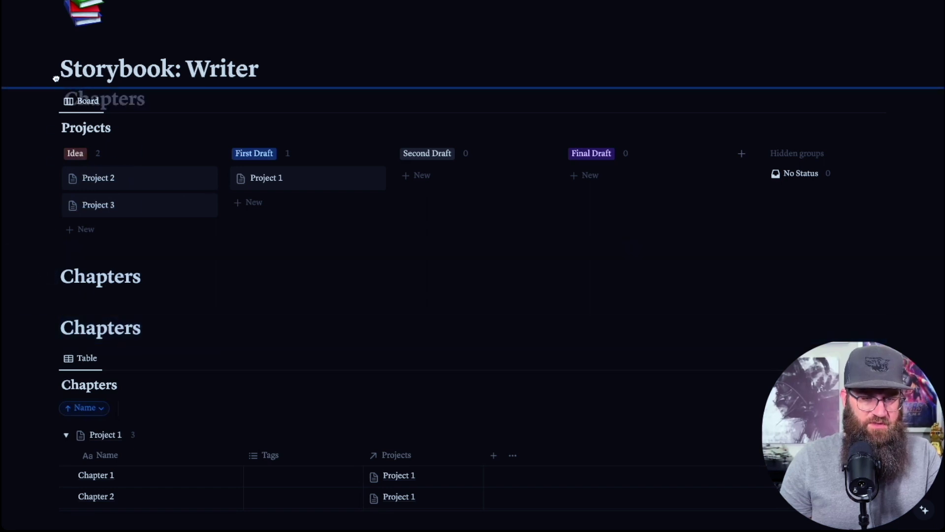
left_click_drag(153, 121, 50, 121)
type("Projects")
left_click(53, 123)
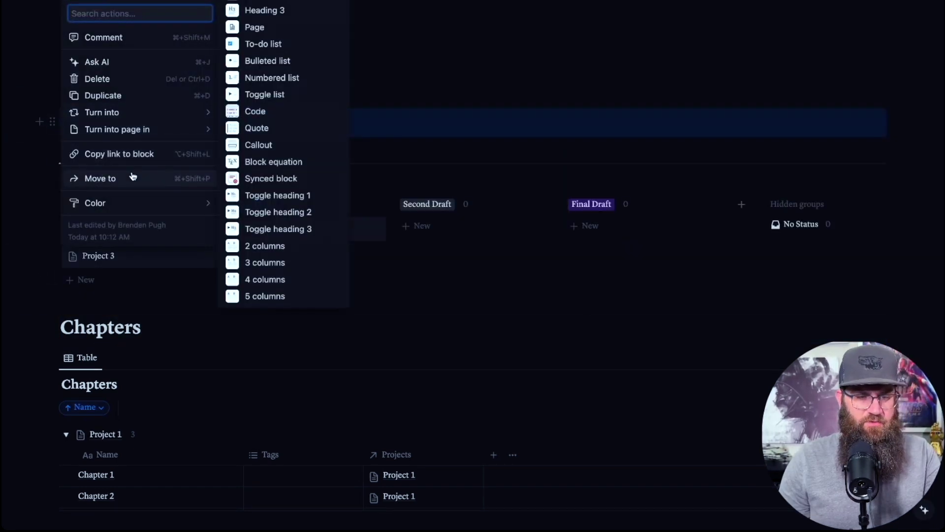
mouse_move(190, 203)
left_click(266, 283)
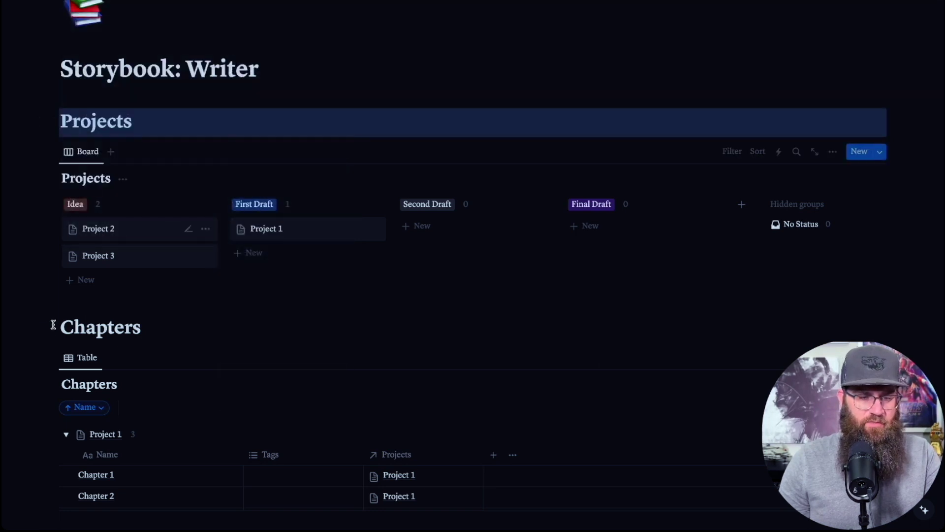
left_click(53, 328)
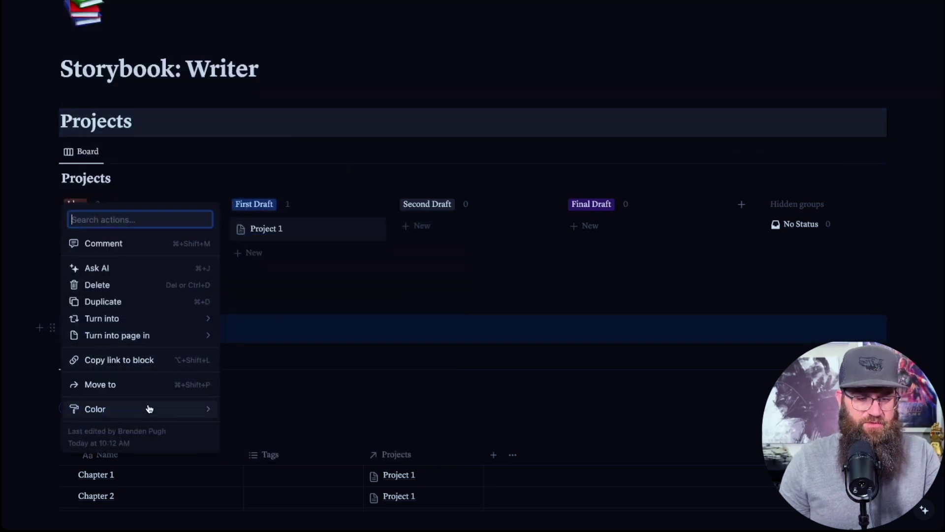
mouse_move(148, 408)
left_click(269, 401)
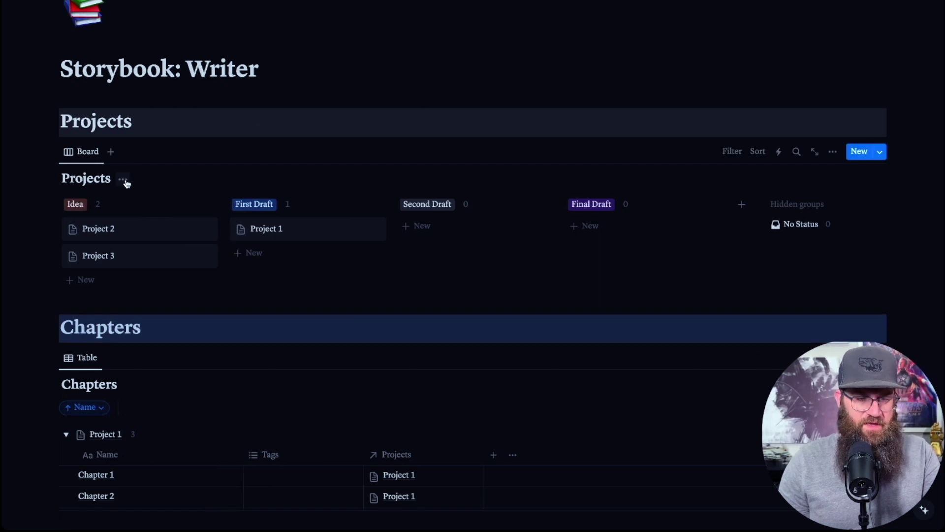
Step: Hide the built-in titles of the Projects board and the Chapters table
left_click(123, 179)
left_click(173, 175)
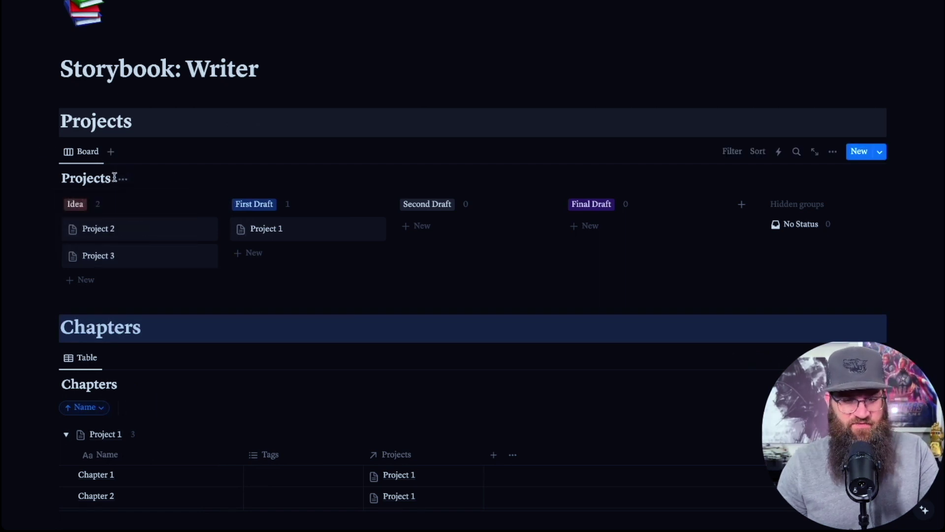
left_click(123, 179)
left_click(121, 243)
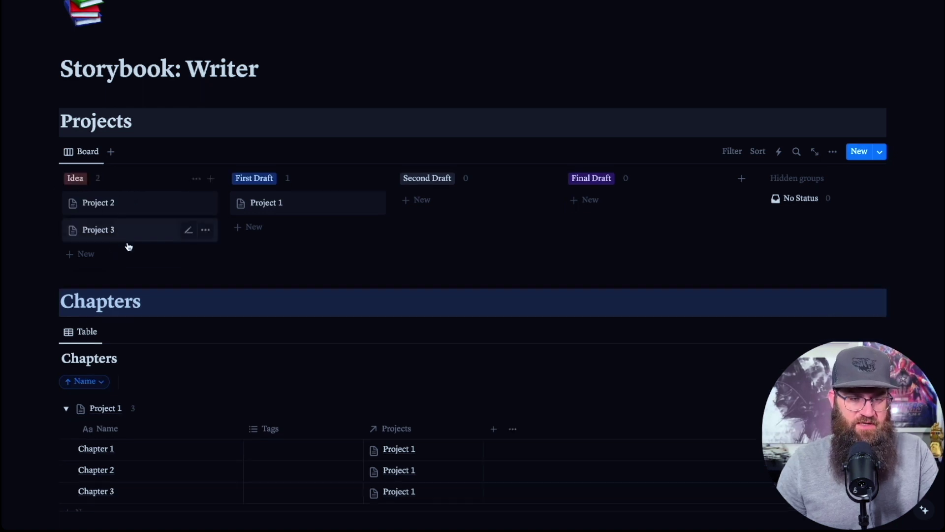
scroll(123, 254, "down", 2)
left_click(129, 299)
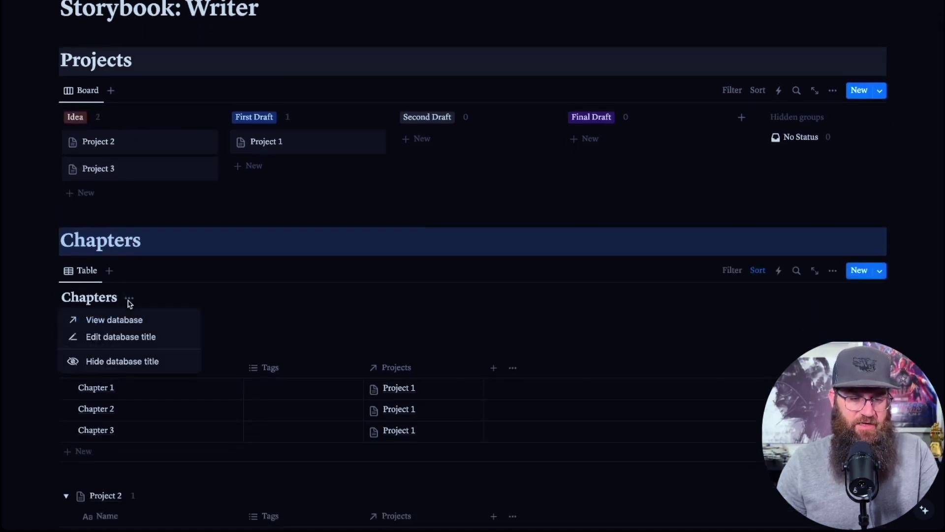
left_click(120, 361)
scroll(108, 246, "up", 1)
Step: Rename the board view to 'Projects' and the table view to 'Chapters'
left_click(91, 122)
left_click(99, 147)
type("Pro")
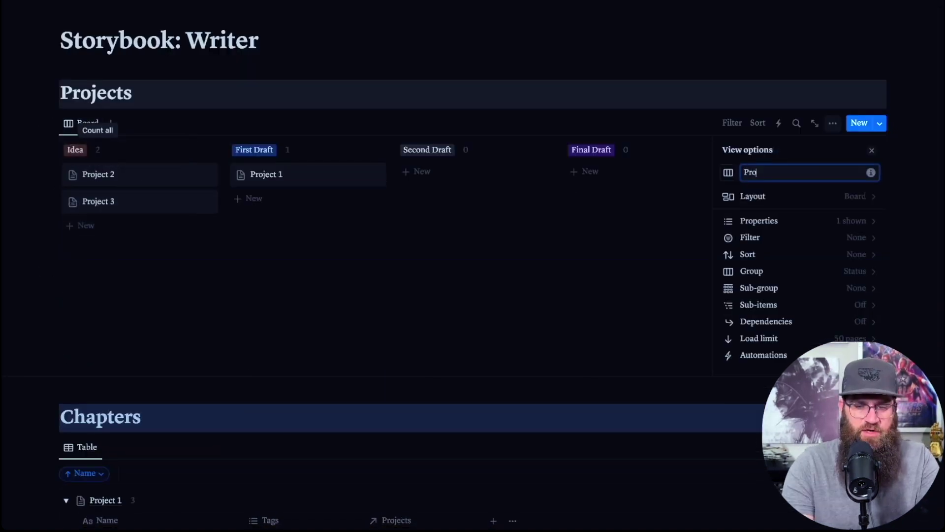
key("Escape")
left_click(88, 305)
left_click(102, 327)
type("Chapters")
key("Escape")
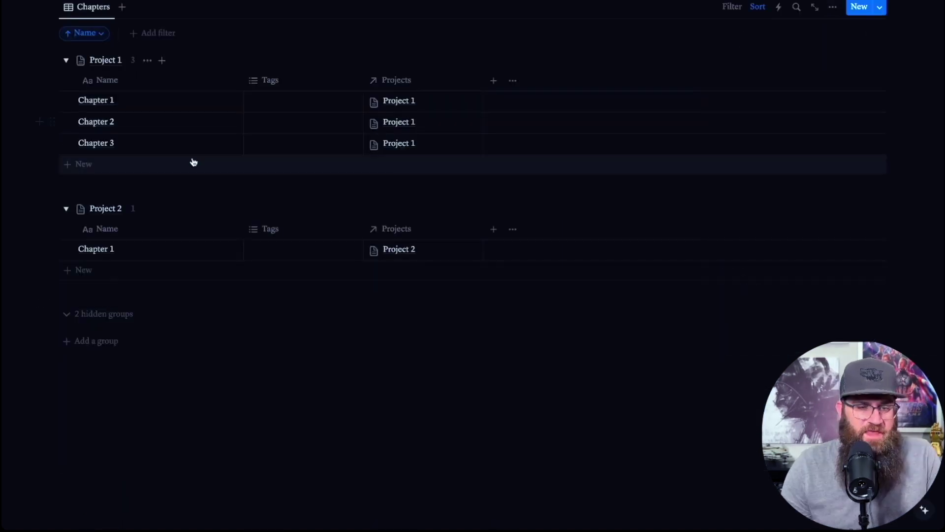
scroll(194, 162, "up", 2)
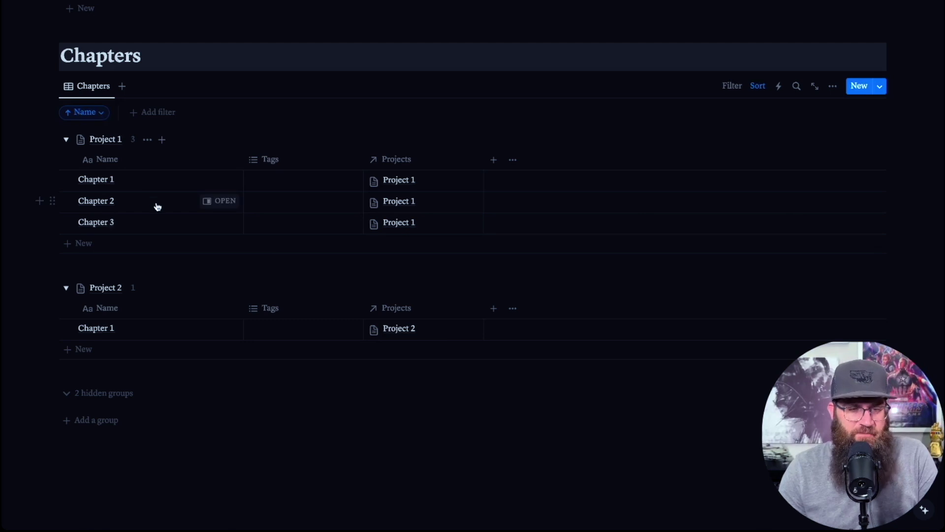
scroll(158, 205, "up", 1)
Step: Change the Tags property to a Select type and rename it Status
left_click(278, 185)
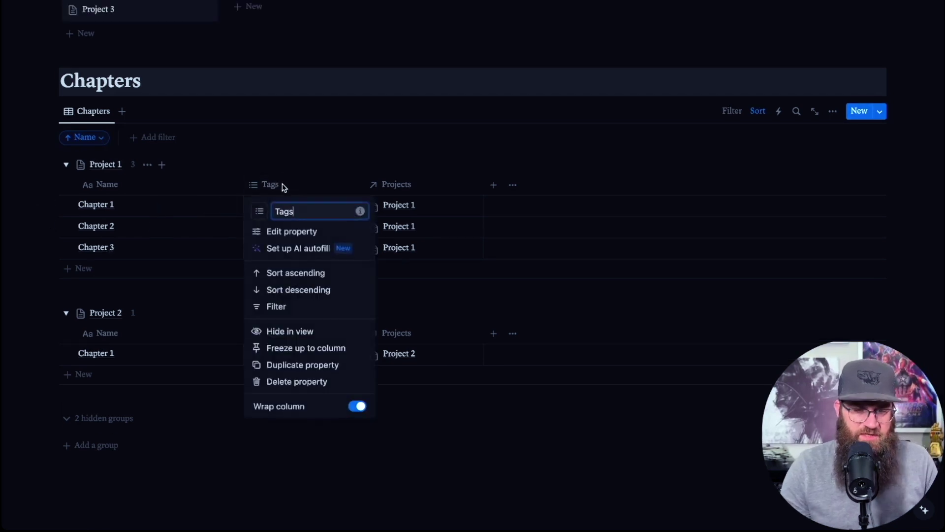
left_click(305, 232)
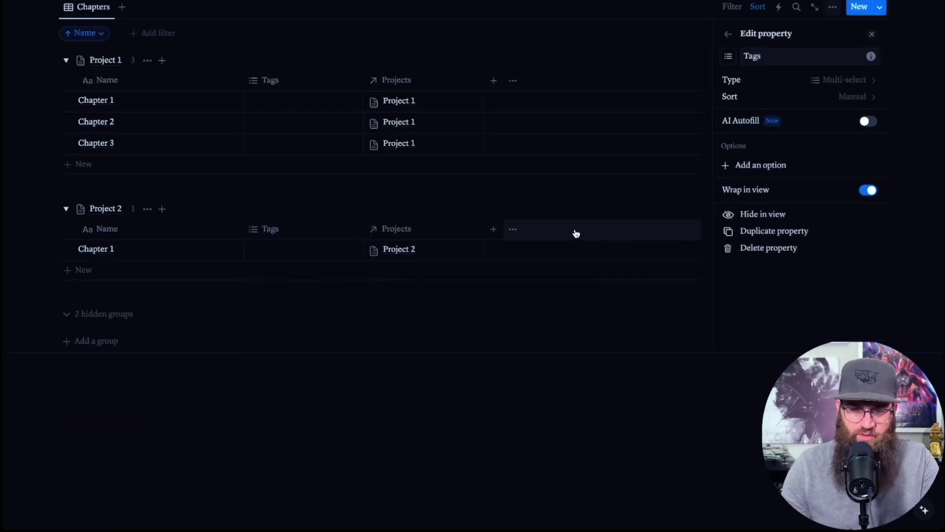
left_click(837, 80)
left_click(779, 133)
left_click(739, 53)
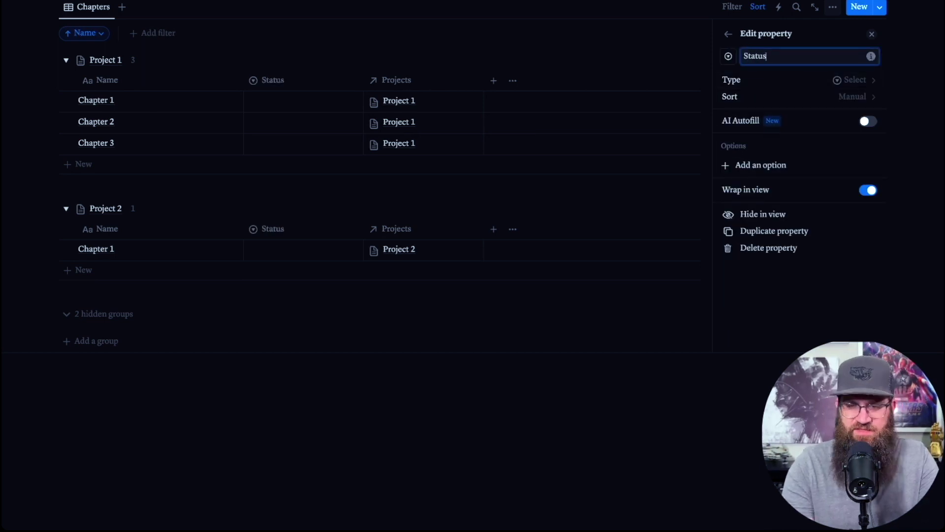
Step: Mark Chapters 1, 2 and 3 as Idea, First Draft and Final Draft
left_click(291, 102)
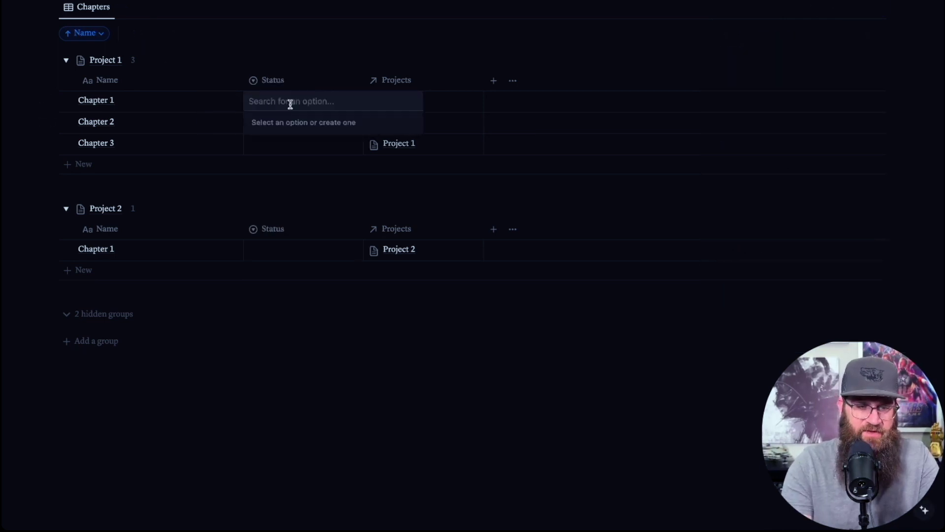
type("Idea")
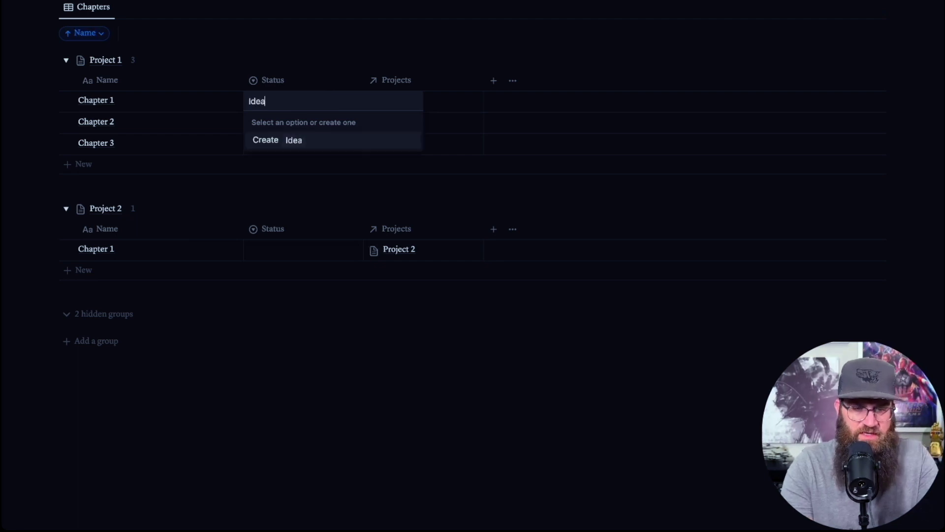
key("Return")
type("First Draft")
key("Return")
type("Final Draft")
key("Return")
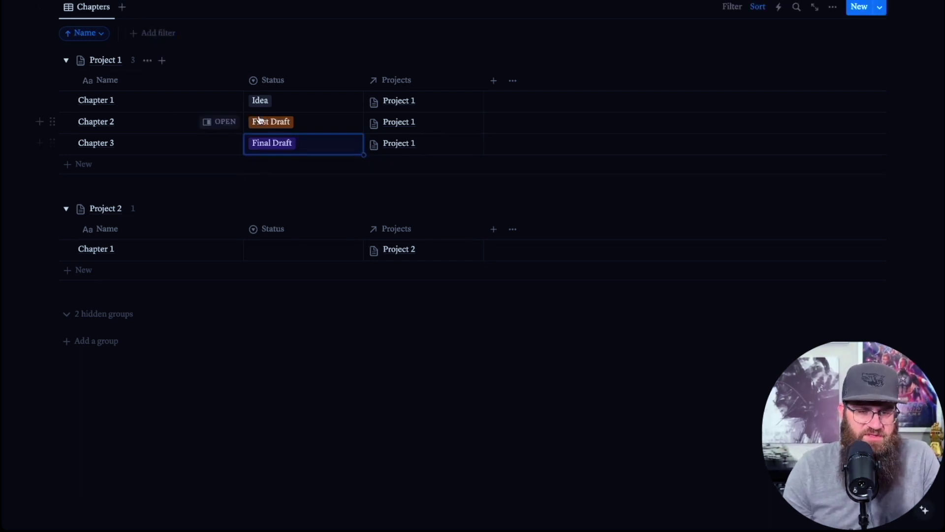
Step: Duplicate the Chapters table view, rename it 'Status' and switch it to a board layout
left_click(94, 8)
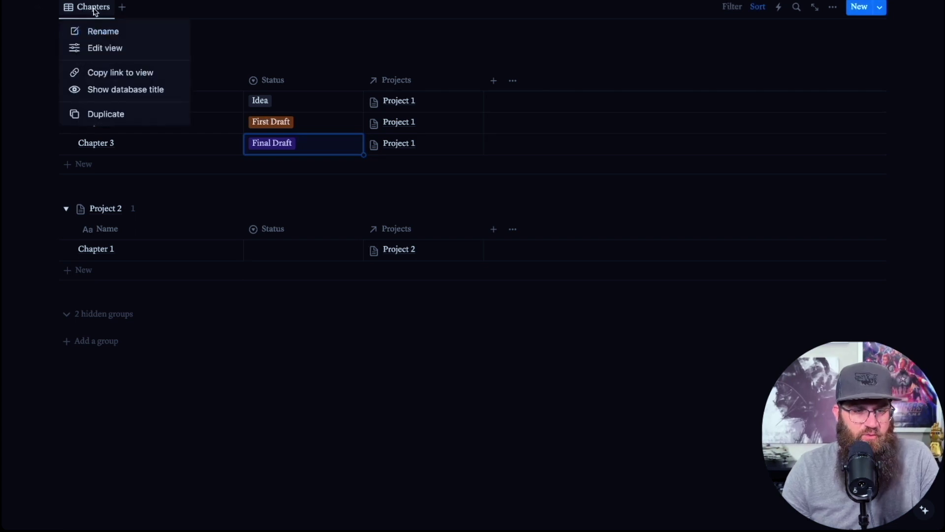
left_click(106, 115)
left_click_drag(795, 77, 739, 75)
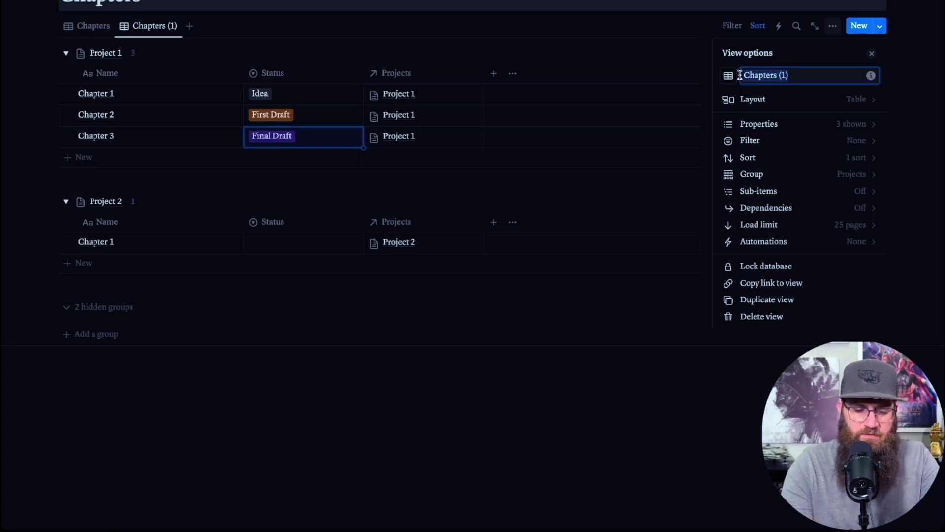
type("Status")
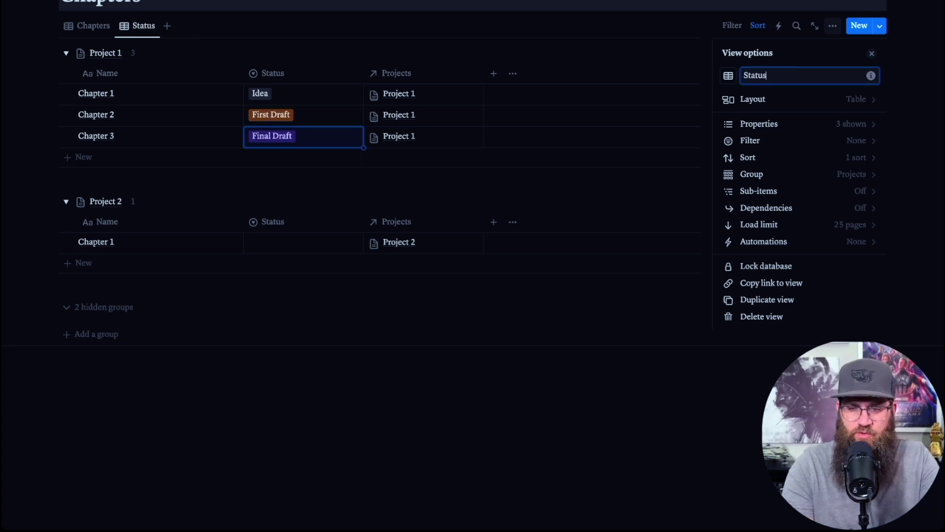
left_click(865, 99)
left_click(808, 96)
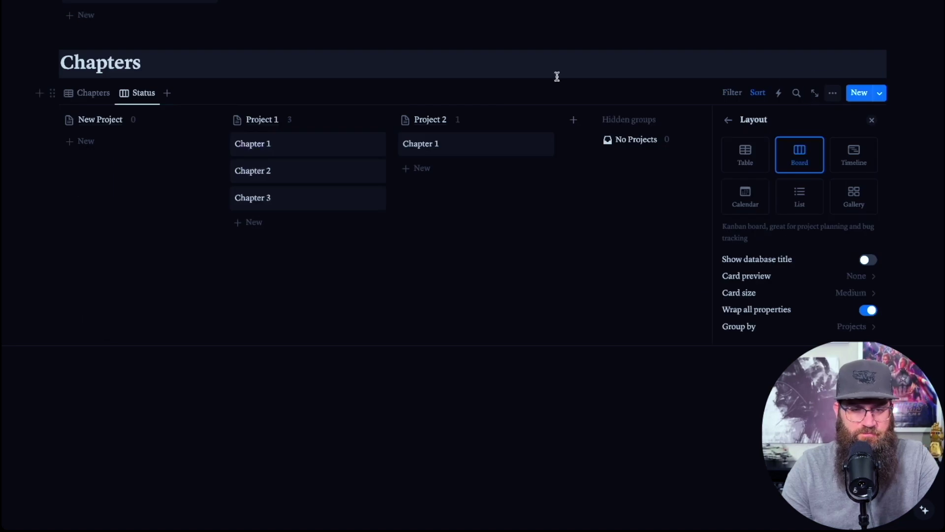
scroll(827, 271, "down", 2)
Step: Group the board by Status, ordering columns Idea, First Draft, then Final Draft
left_click(854, 261)
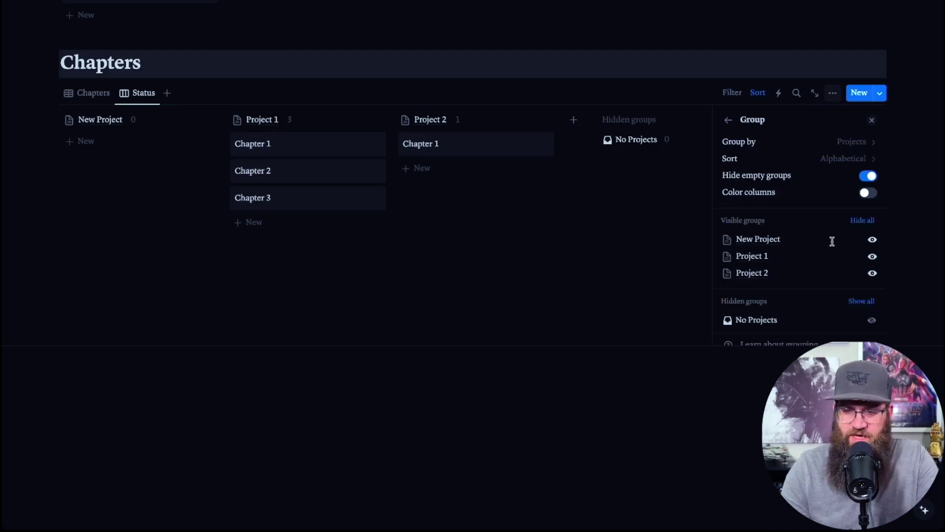
scroll(800, 250, "down", 1)
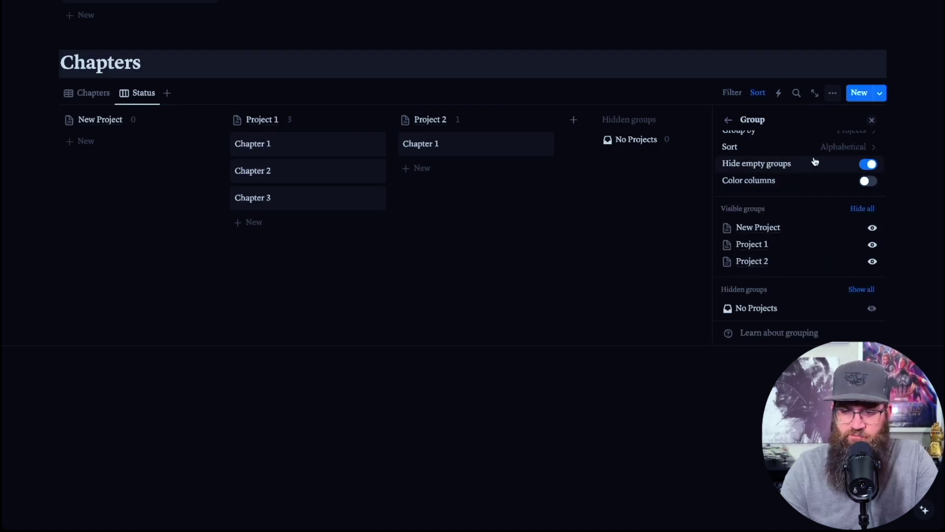
scroll(802, 210, "up", 1)
left_click(849, 146)
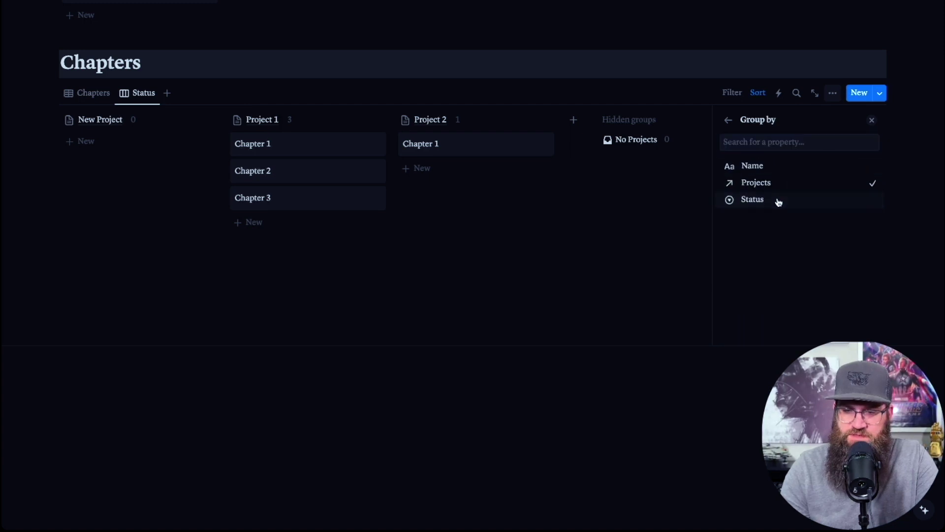
left_click(776, 201)
left_click_drag(725, 273, 725, 240)
left_click_drag(726, 275, 724, 256)
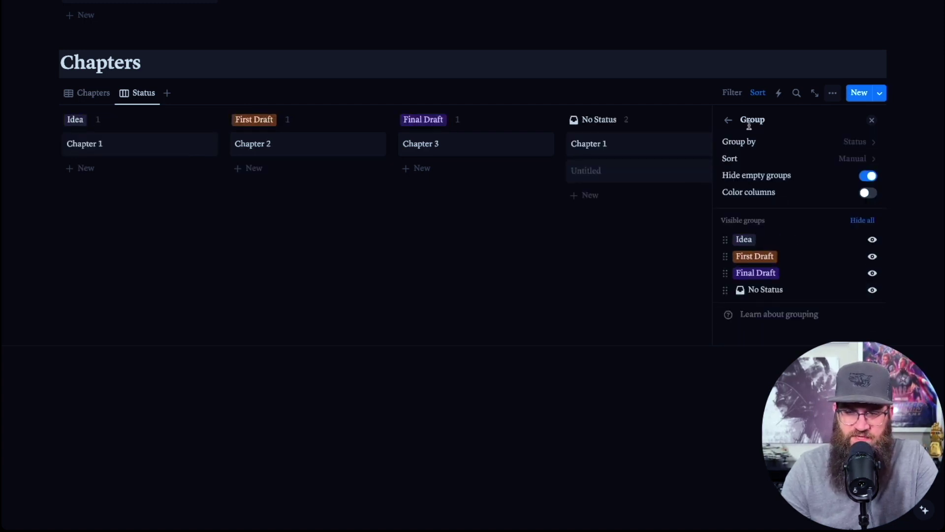
Step: Sub-group the Status board by Projects, leaving it unfiltered
left_click(728, 124)
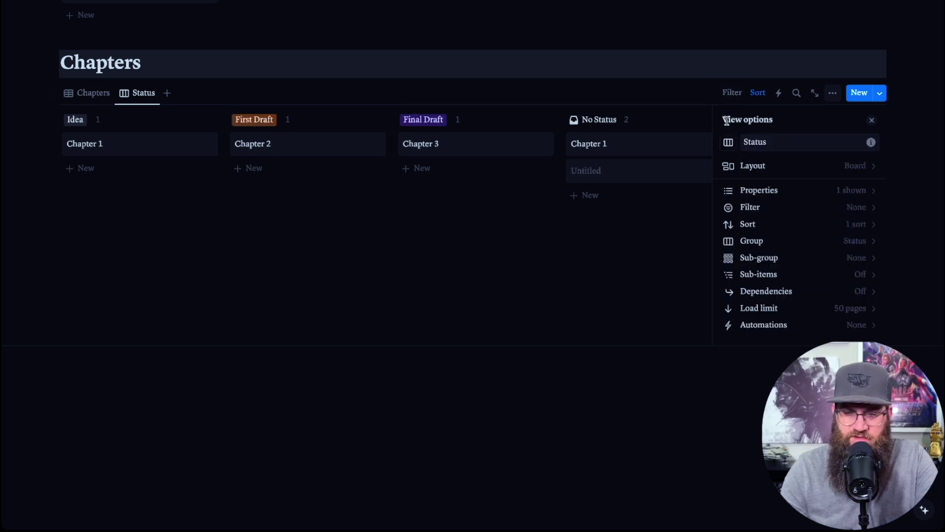
scroll(788, 229, "down", 1)
left_click(824, 232)
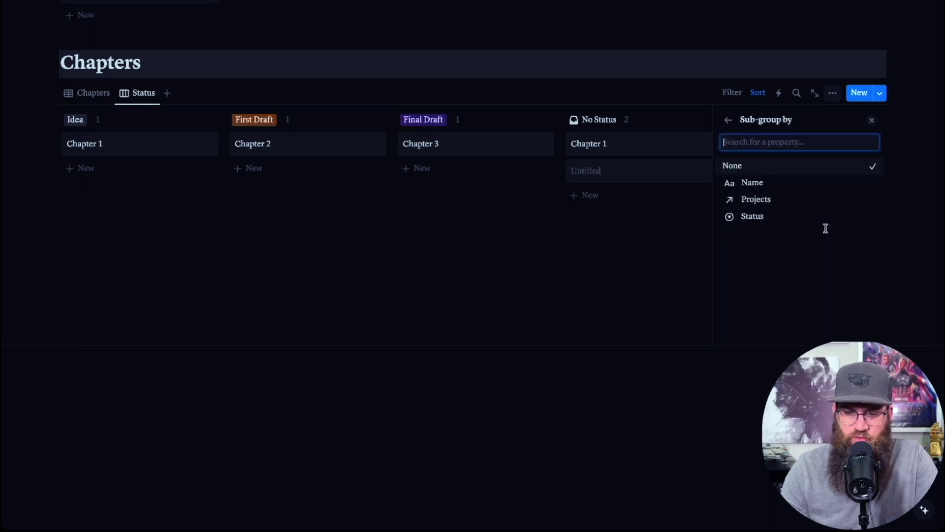
left_click(776, 199)
left_click(727, 96)
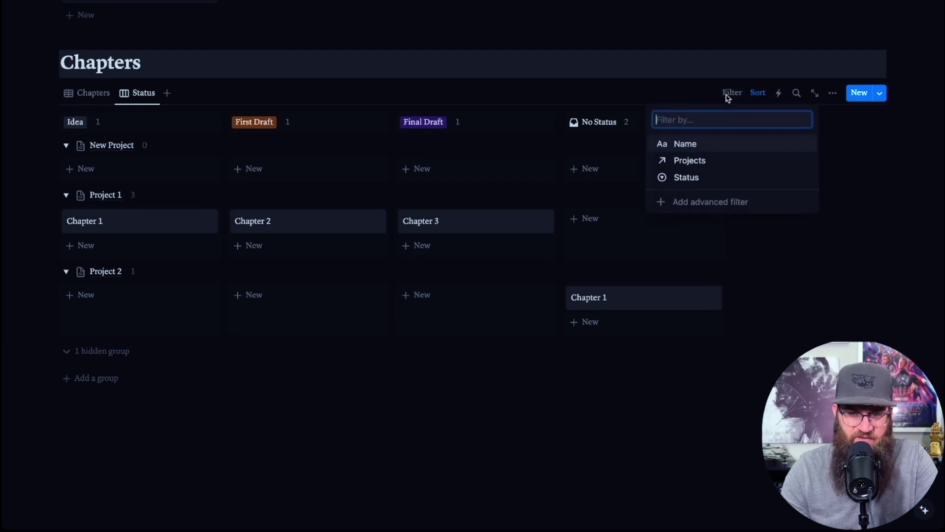
left_click(655, 90)
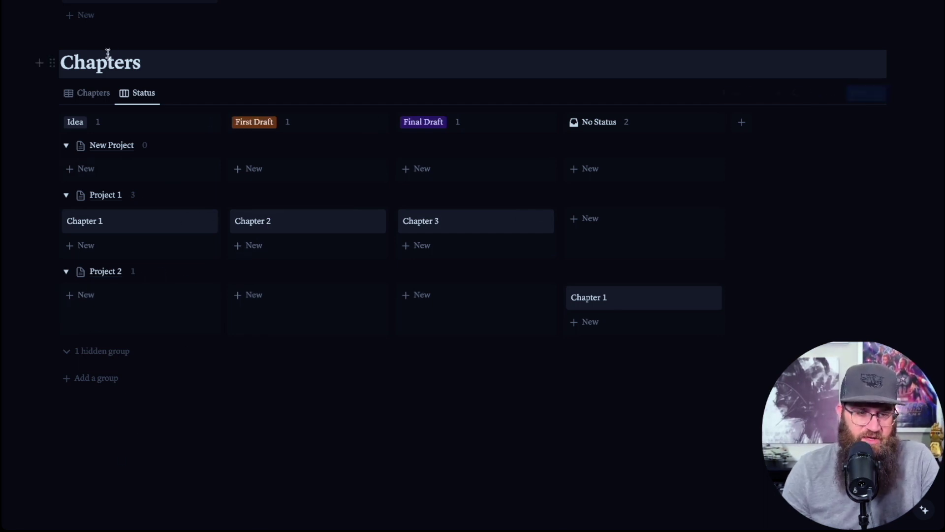
left_click(92, 93)
Step: Write 'Here' in the body of Chapter 1 from its side peek
scroll(170, 262, "down", 4)
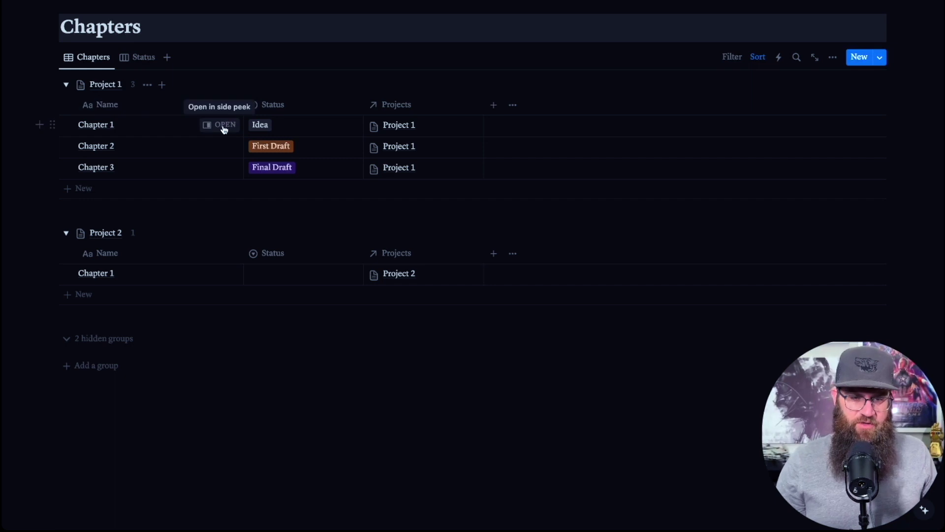
left_click(220, 125)
left_click(428, 166)
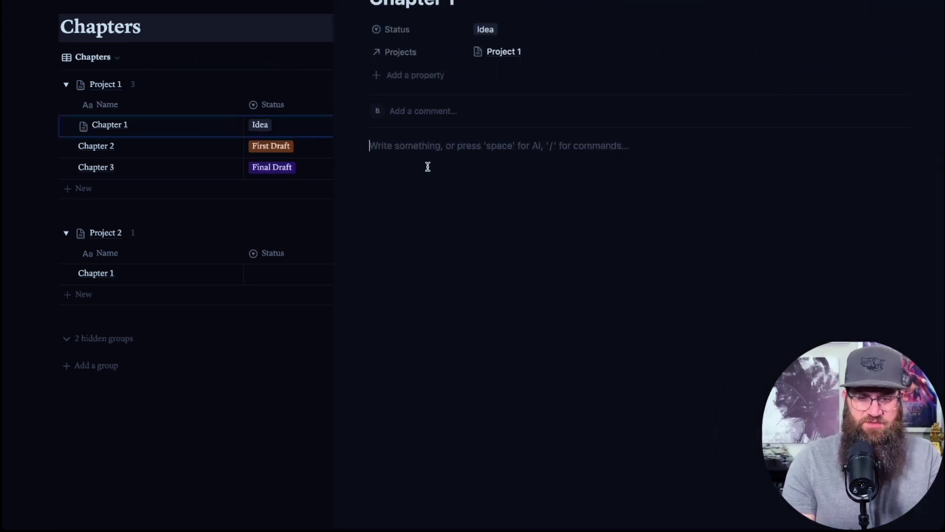
type("Here is where you write")
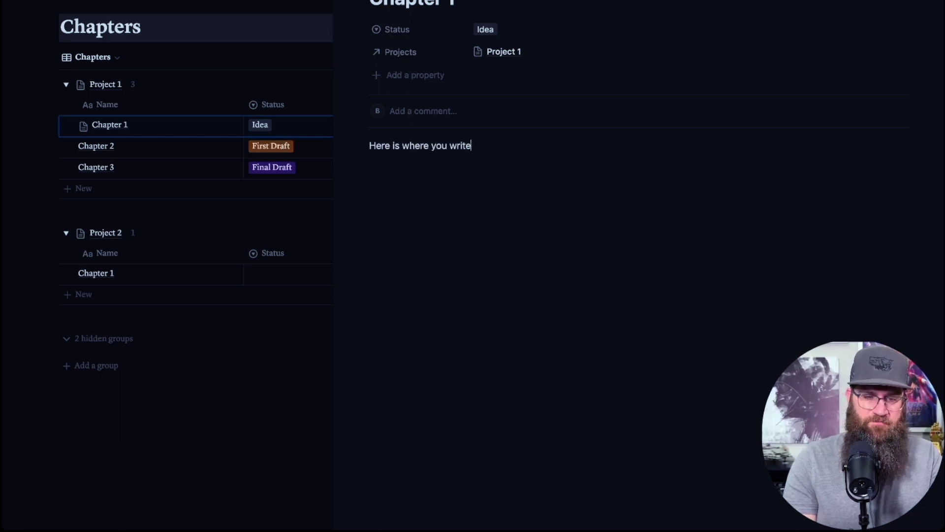
key("Escape")
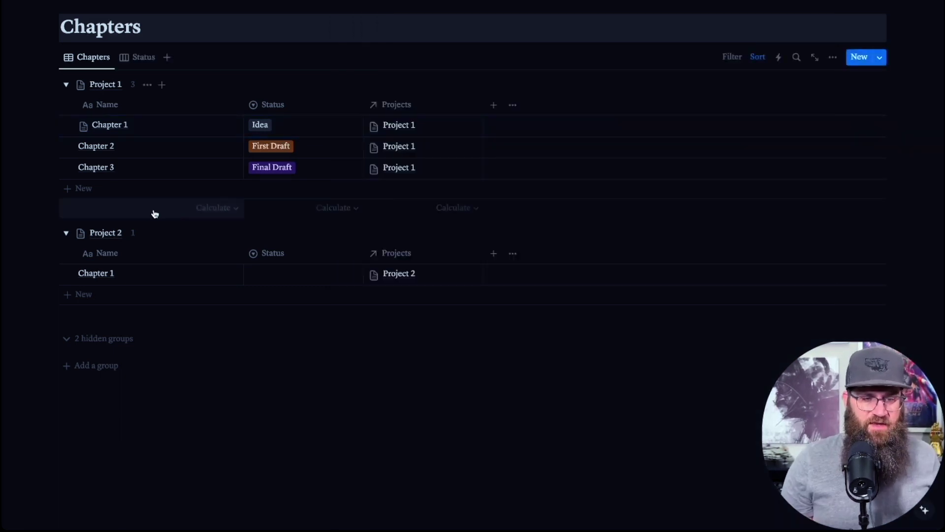
Step: Add a new 'Chapter 6' row under Project 1 in the Chapters table
left_click(138, 191)
type("Chapt")
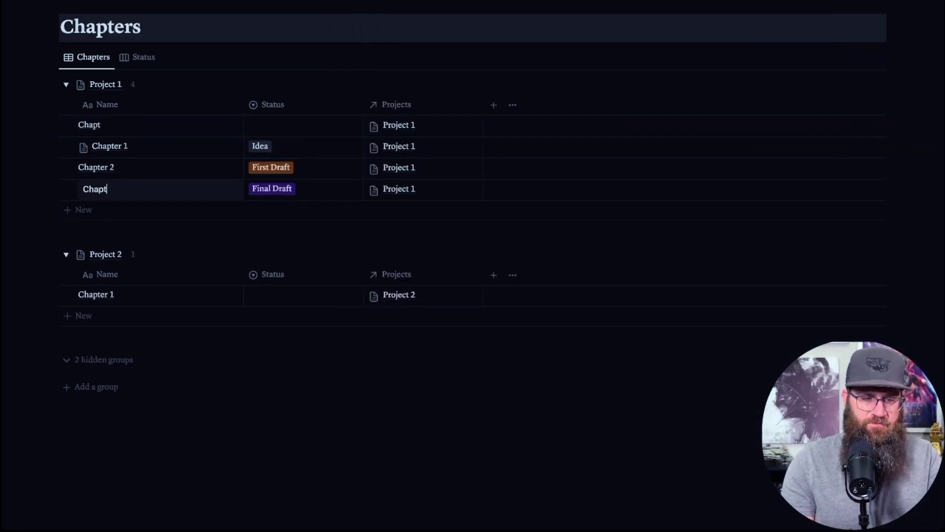
type("er 6")
key("Return")
scroll(118, 200, "up", 2)
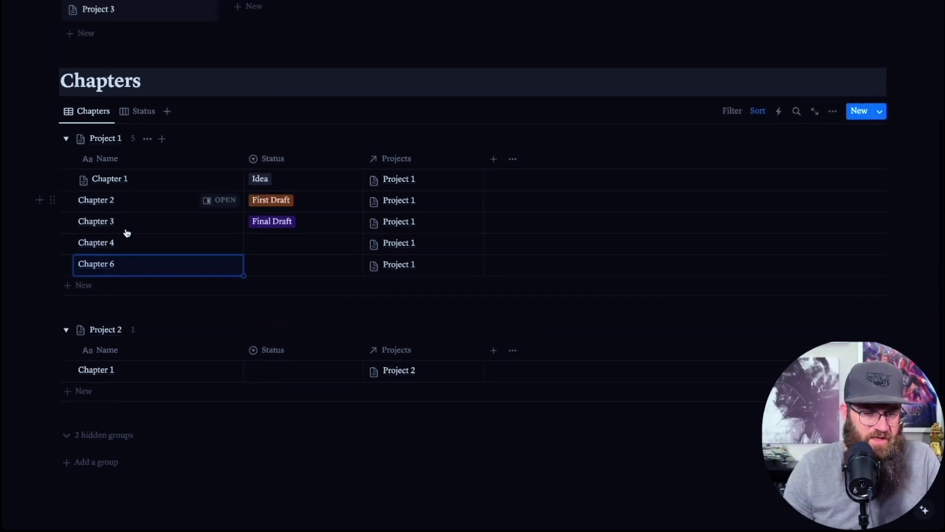
scroll(127, 233, "up", 4)
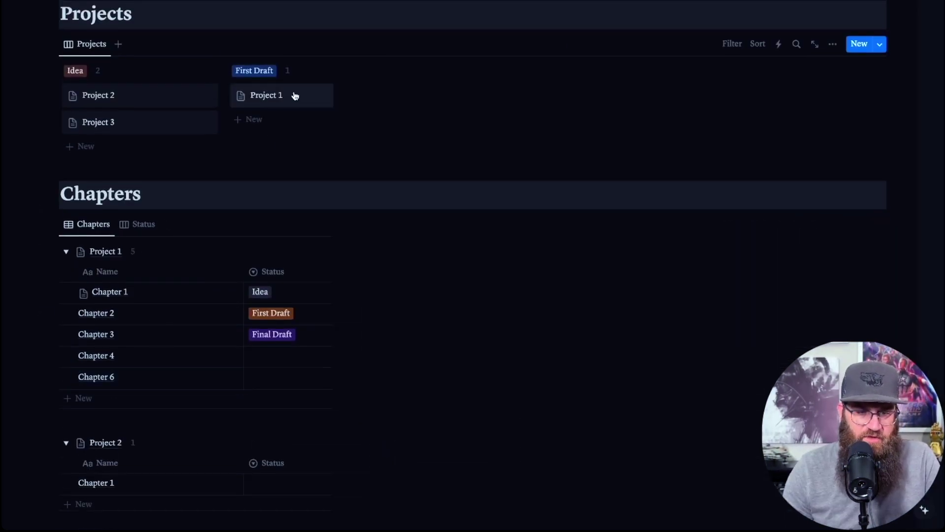
Step: In Project 1, delete its Chapters table and apply the New Project template
left_click(296, 95)
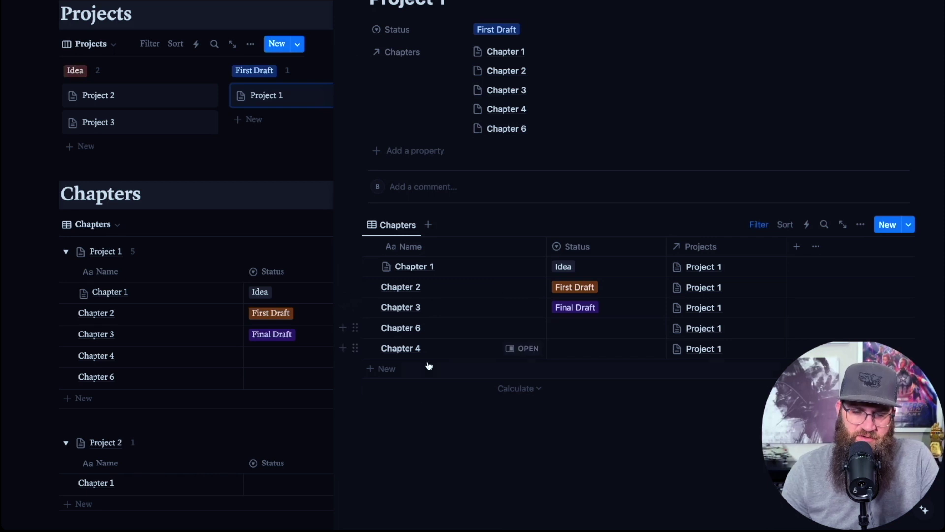
left_click_drag(385, 426, 423, 426)
right_click(276, 97)
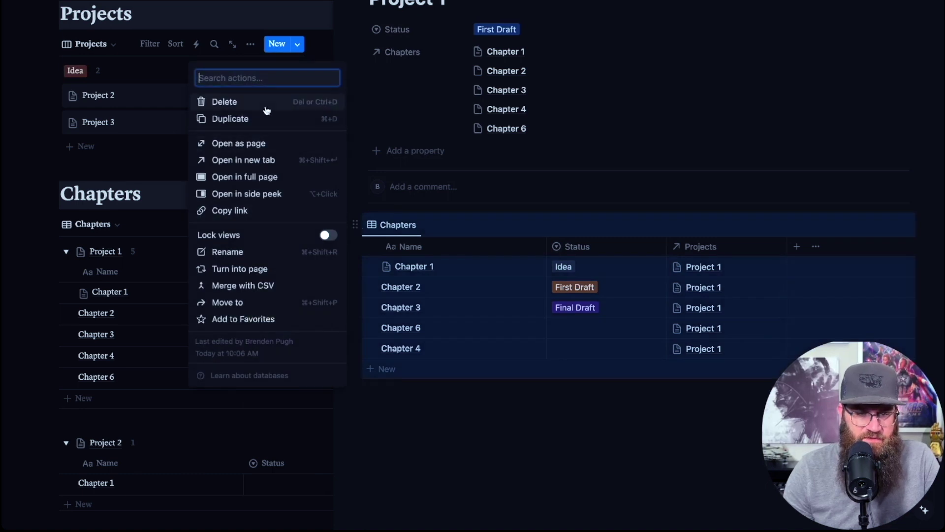
left_click(266, 106)
left_click(420, 253)
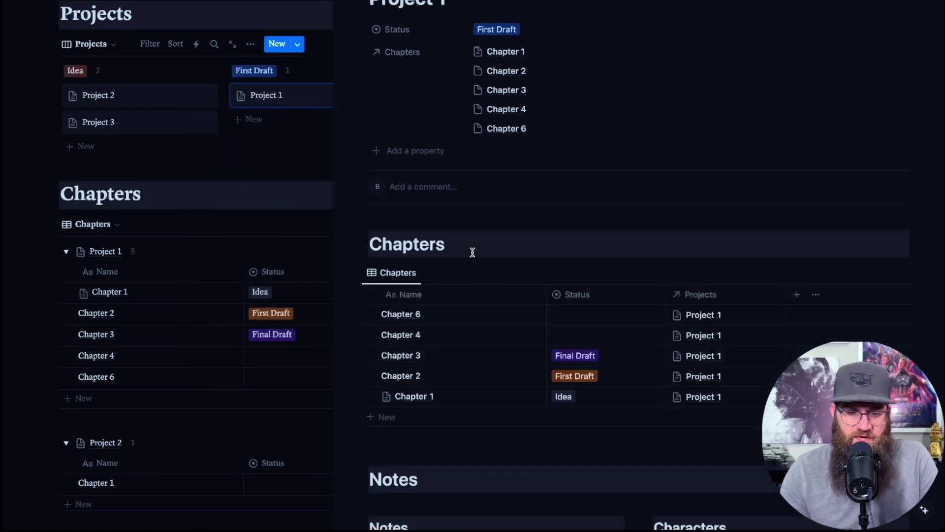
Step: Sort Project 1's chapter list by Name ascending
scroll(481, 293, "down", 2)
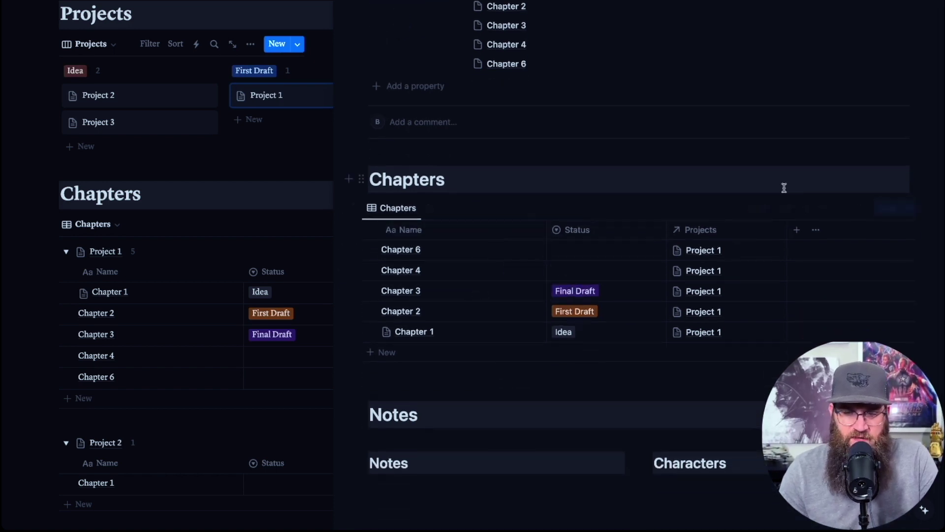
left_click(786, 209)
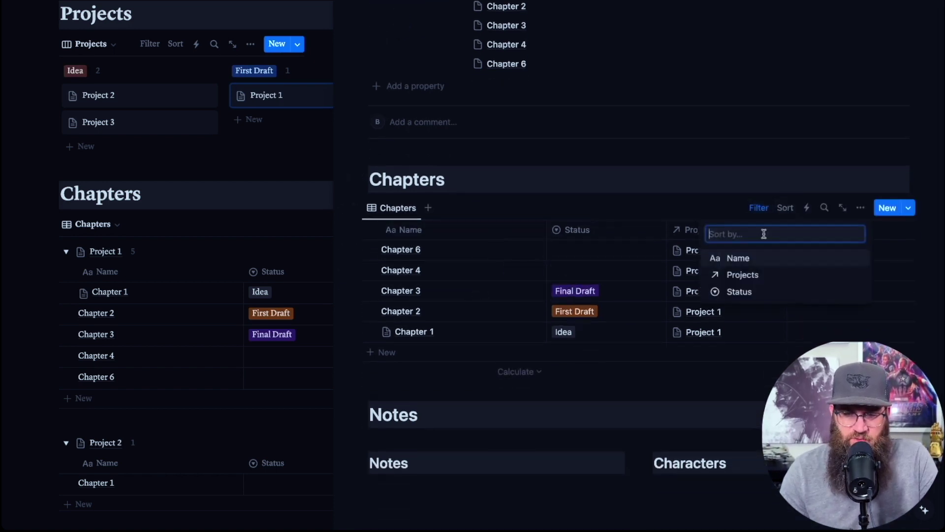
left_click(743, 258)
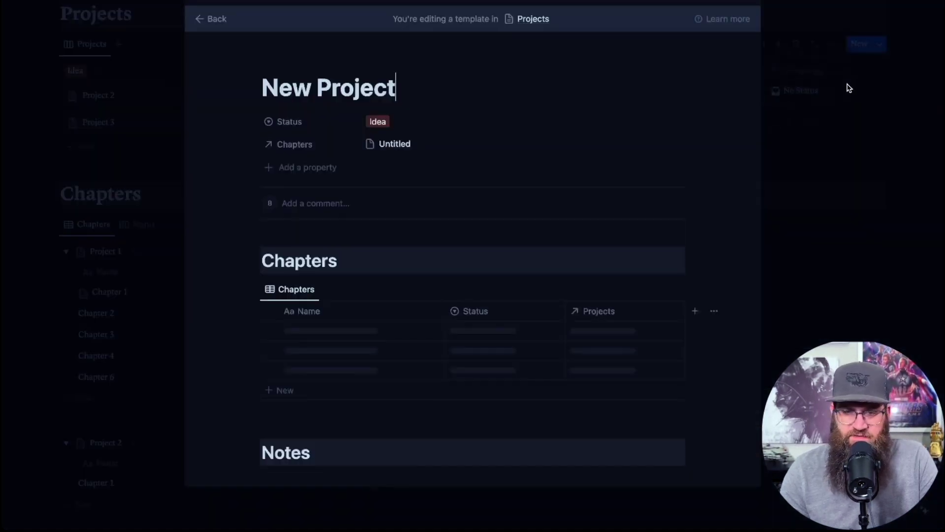
Step: Add the same Name ascending sort to the chapters list in the New Project template
scroll(345, 221, "down", 1)
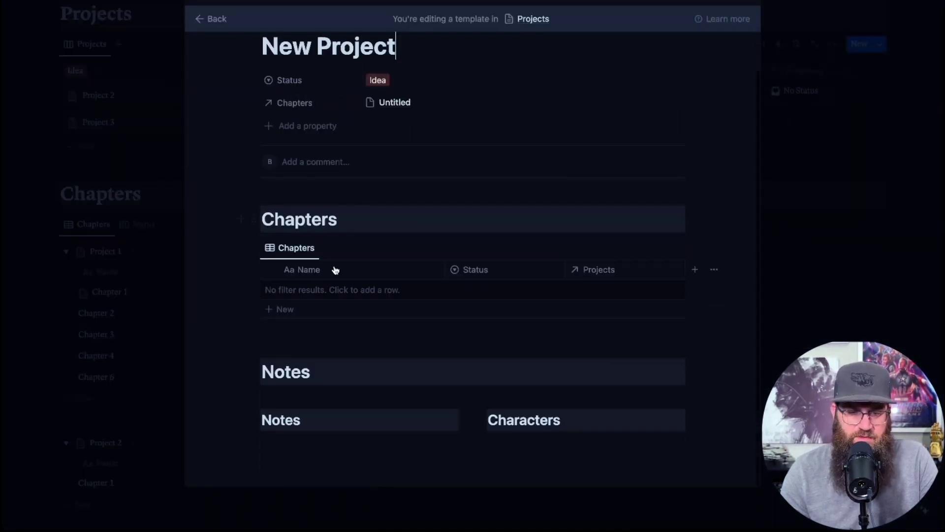
left_click(555, 248)
left_click(510, 298)
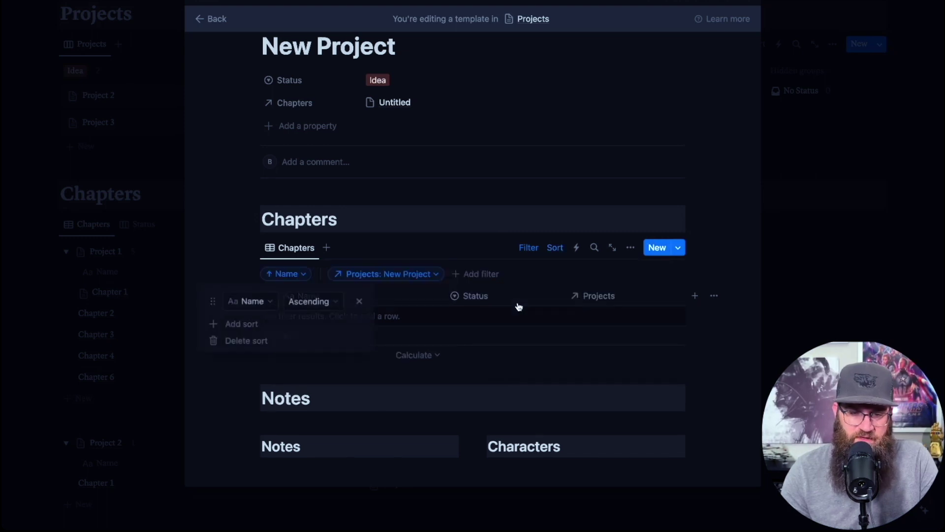
left_click(213, 201)
left_click(212, 18)
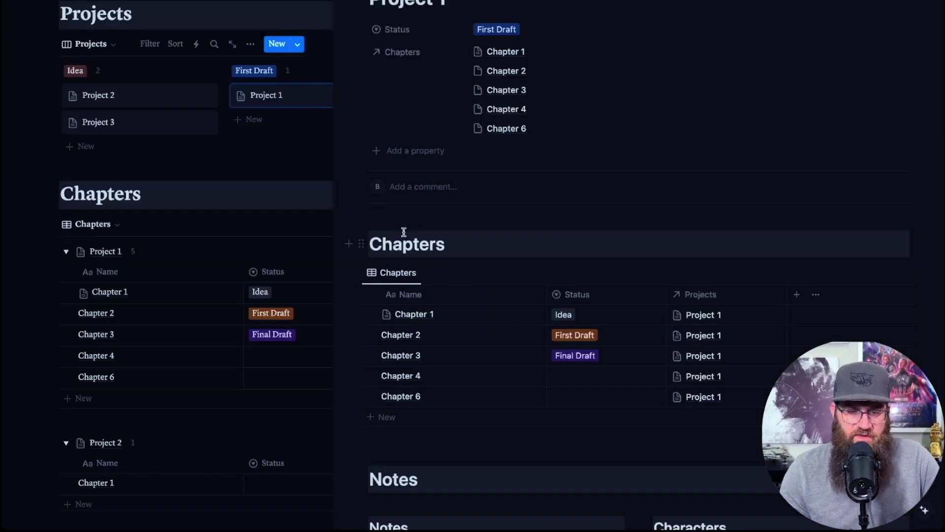
Step: Reopen Project 1 to confirm its chapters appear in name order
scroll(488, 305, "down", 2)
scroll(430, 267, "up", 1)
left_click(180, 107)
scroll(167, 277, "down", 2)
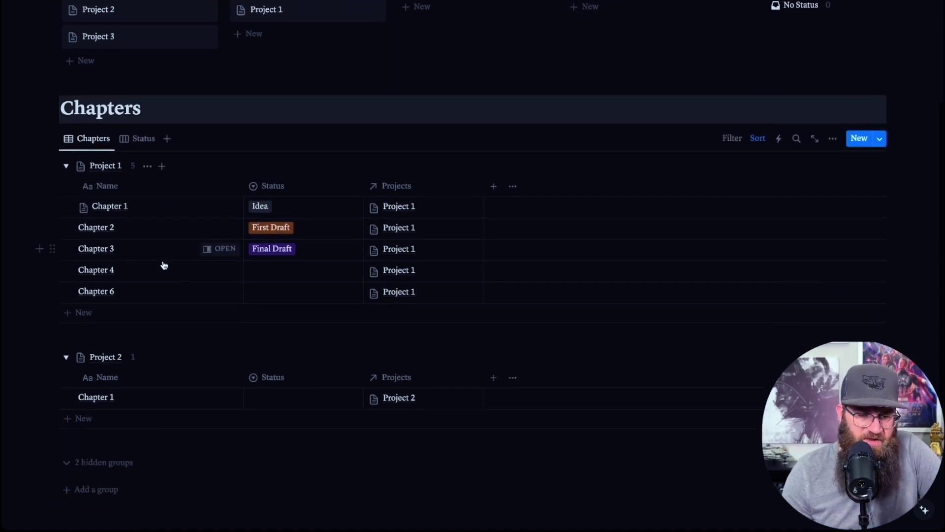
scroll(276, 131, "up", 1)
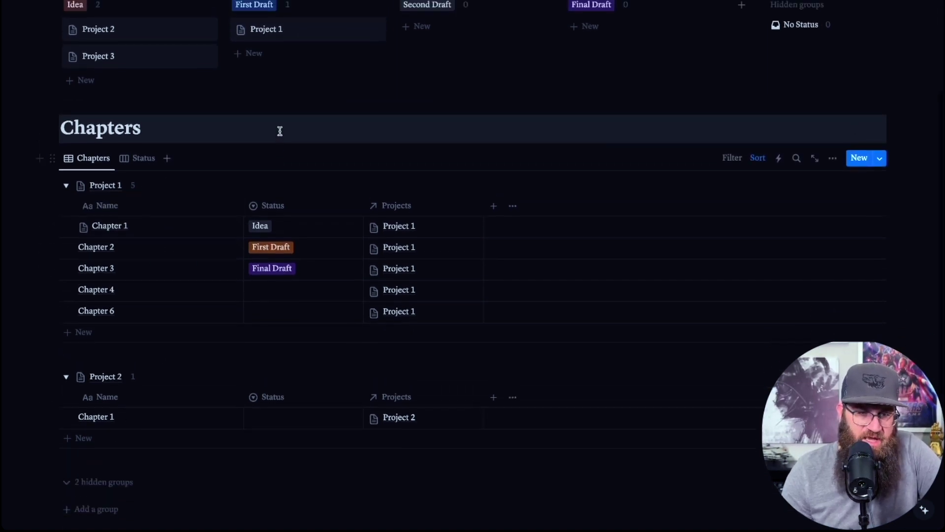
left_click(315, 65)
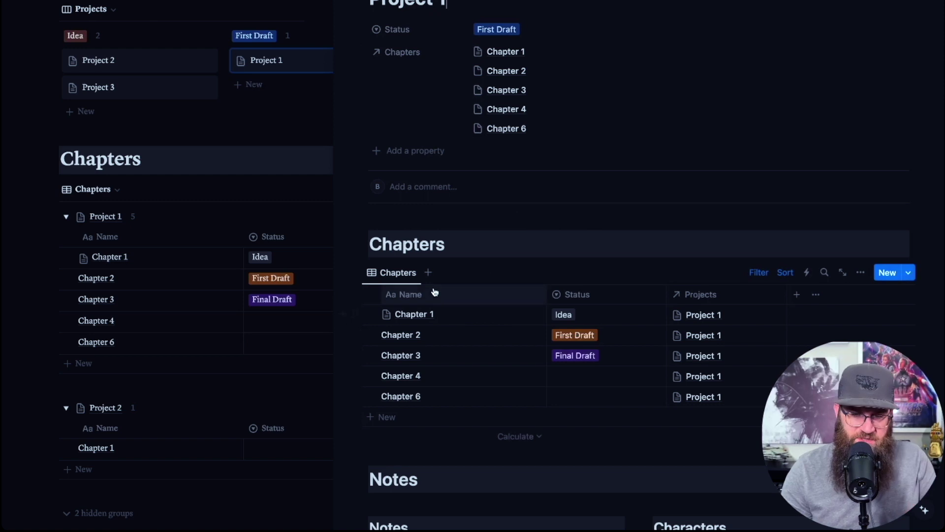
scroll(433, 293, "down", 1)
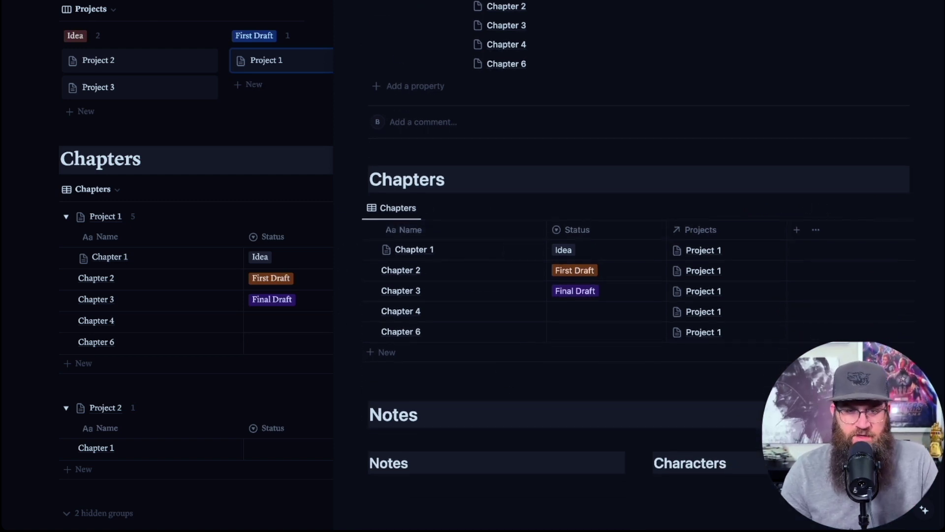
key("Escape")
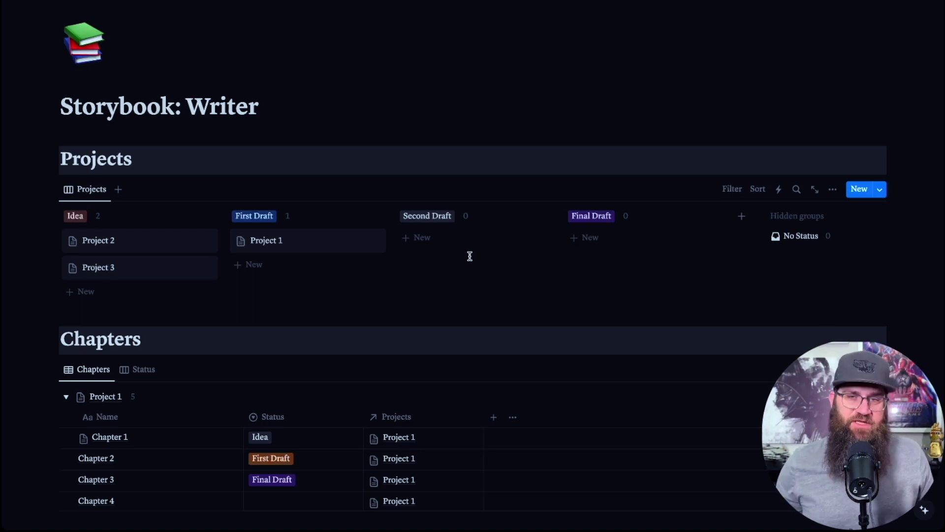